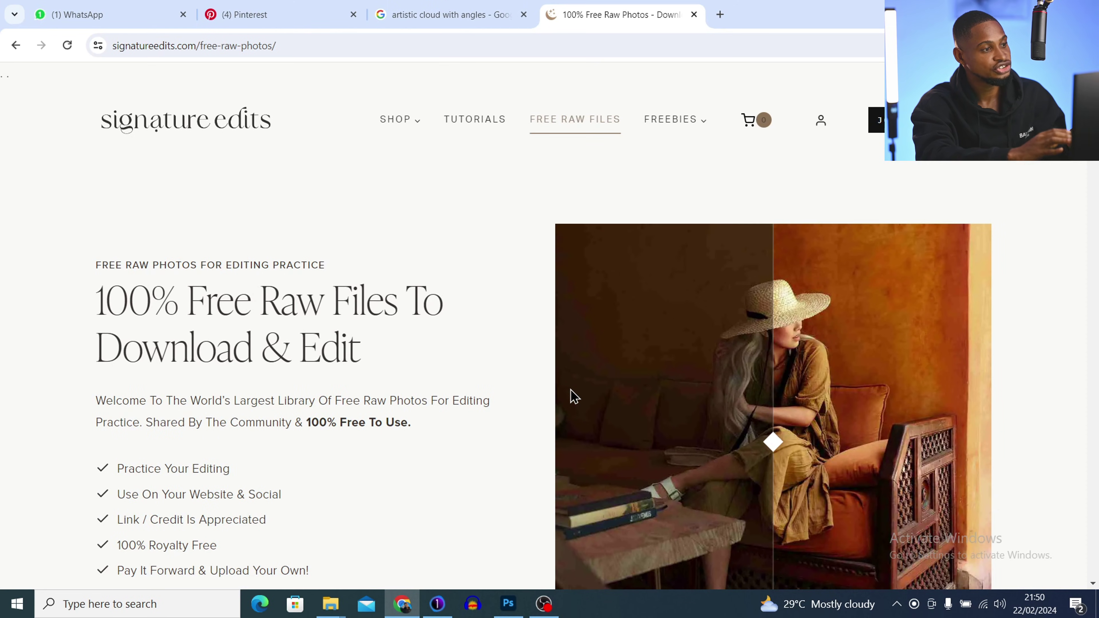
{"action": "scroll", "coordinate": [572, 395], "scroll_direction": "down", "scroll_amount": 20}
{"action": "scroll", "coordinate": [571, 395], "scroll_direction": "down", "scroll_amount": 15}
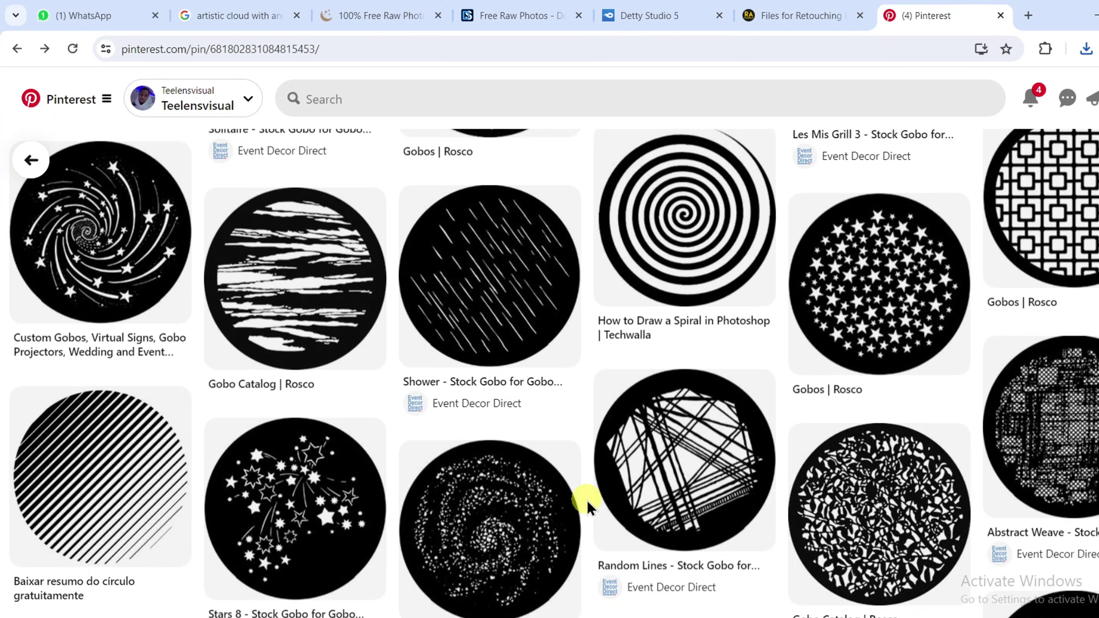
{"action": "scroll", "coordinate": [589, 504], "scroll_direction": "down", "scroll_amount": 10}
{"action": "scroll", "coordinate": [588, 503], "scroll_direction": "down", "scroll_amount": 8}
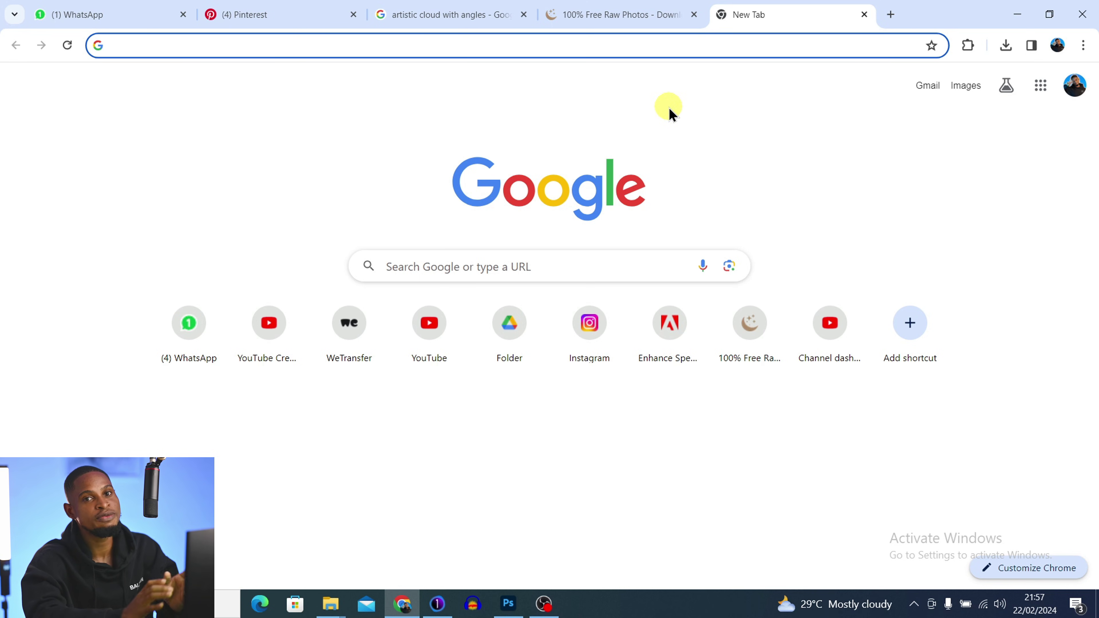
Search the web for DETTY STUDIO and open the site's Free Raw Photos page.
{"action": "left_click", "coordinate": [441, 44]}
{"action": "type", "text": "D"}
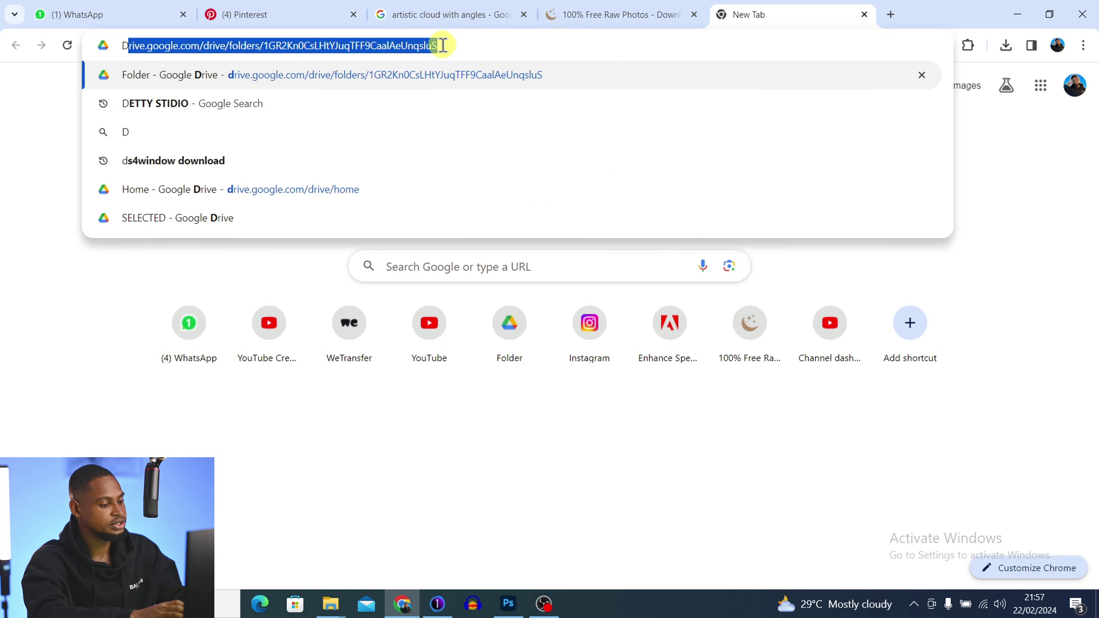
{"action": "type", "text": "ETTY"}
{"action": "key", "text": "Return"}
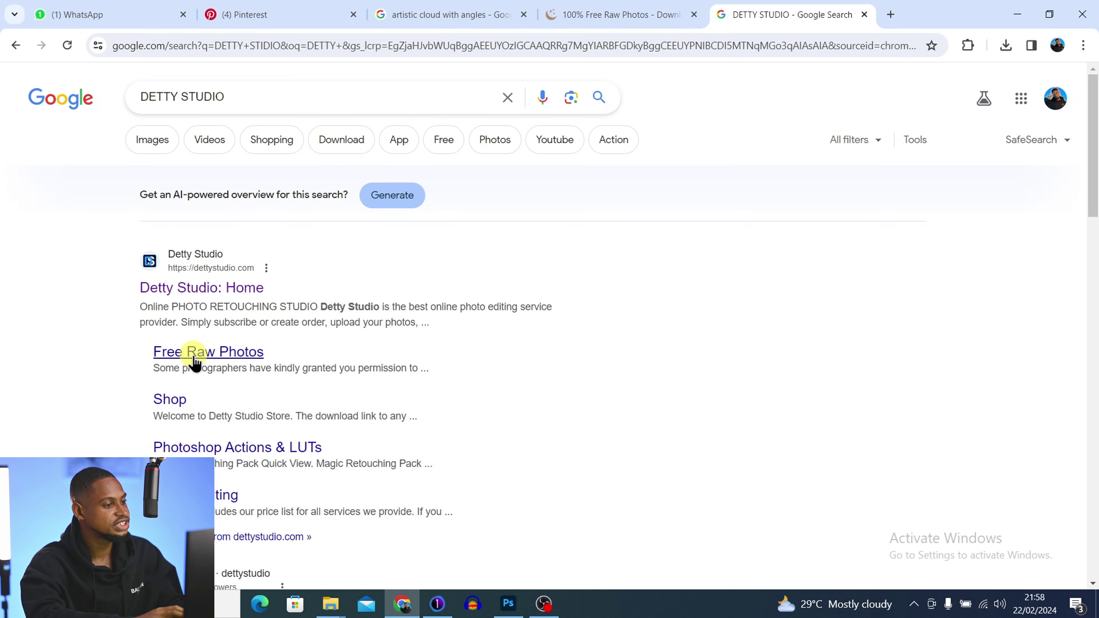
{"action": "left_click", "coordinate": [238, 353]}
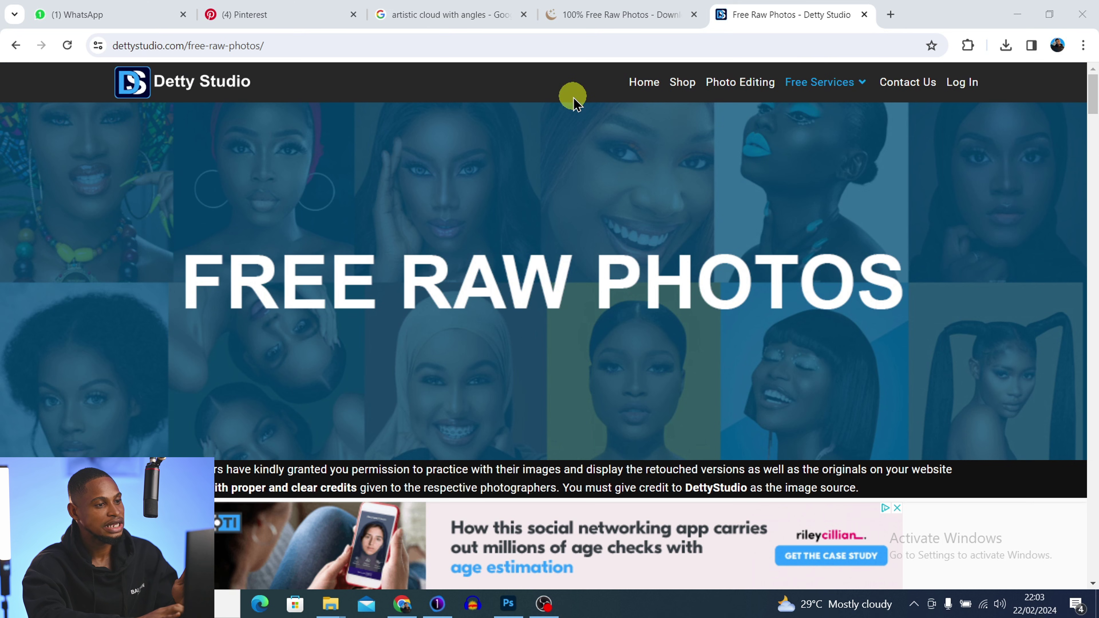
Browse the raw photo sets, open the first set near the page's start, and download its Detty Studio 5 archive from MediaFire.
{"action": "scroll", "coordinate": [651, 294], "scroll_direction": "down", "scroll_amount": 15}
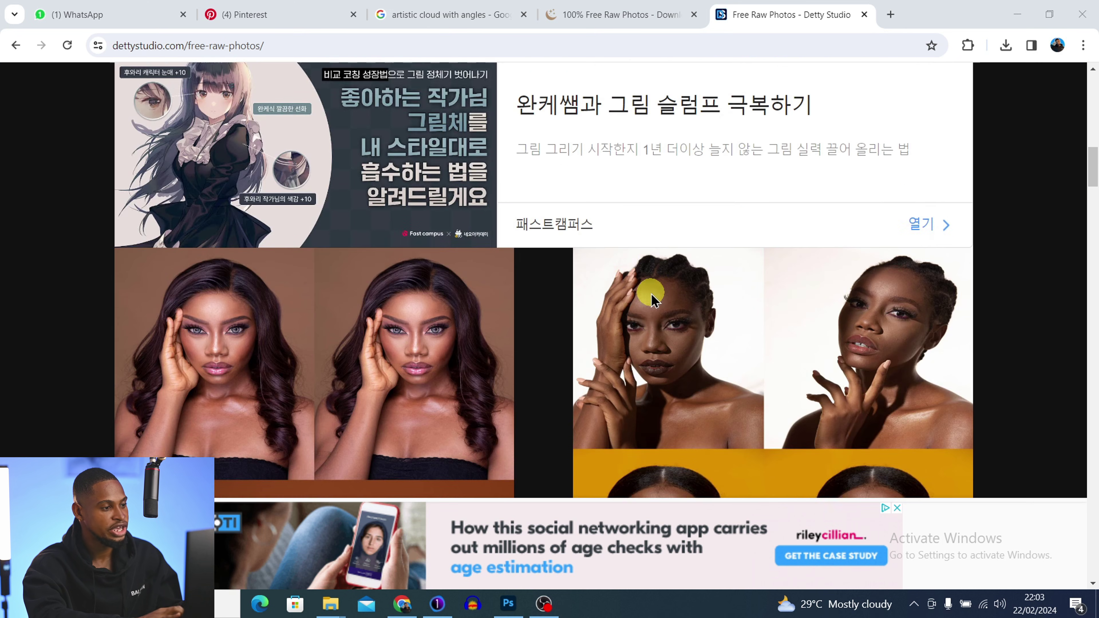
{"action": "scroll", "coordinate": [650, 294], "scroll_direction": "down", "scroll_amount": 20}
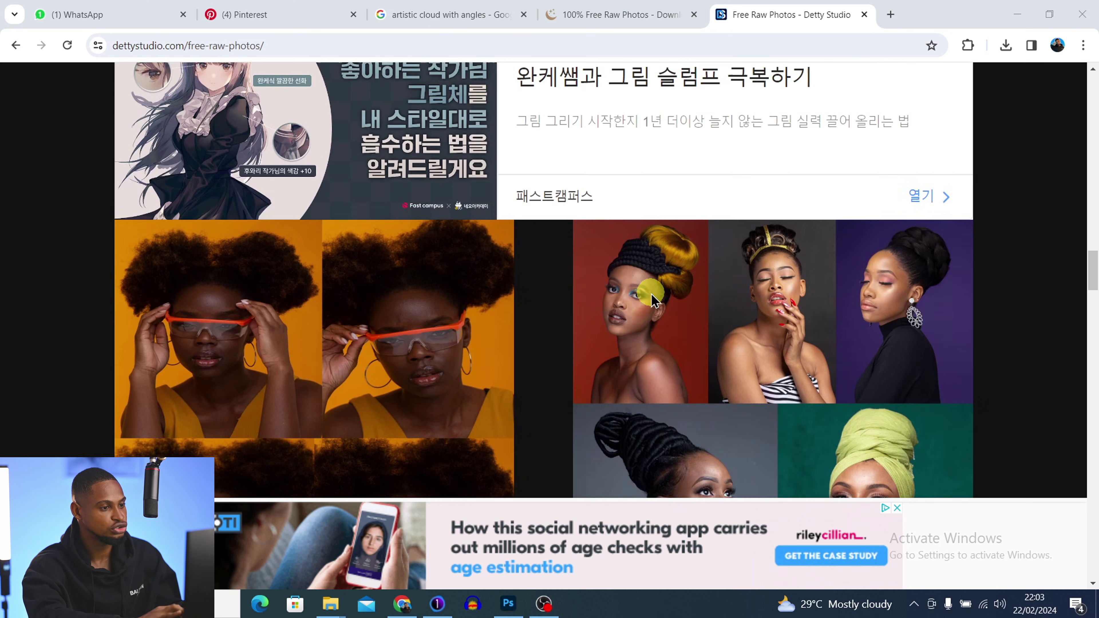
{"action": "scroll", "coordinate": [651, 299], "scroll_direction": "down", "scroll_amount": 20}
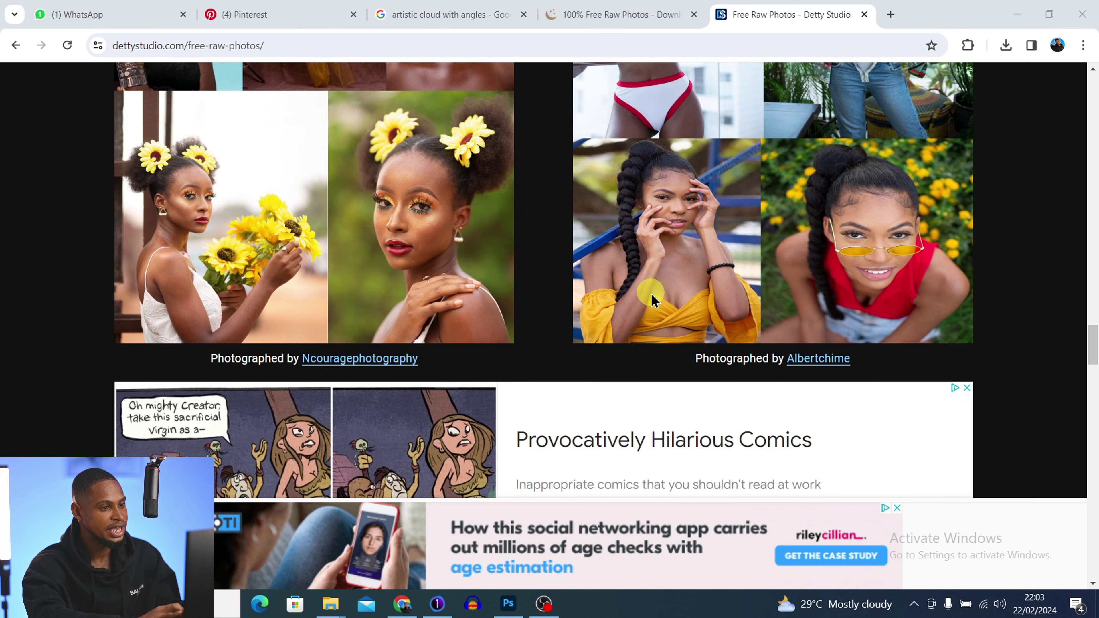
{"action": "scroll", "coordinate": [651, 296], "scroll_direction": "down", "scroll_amount": 20}
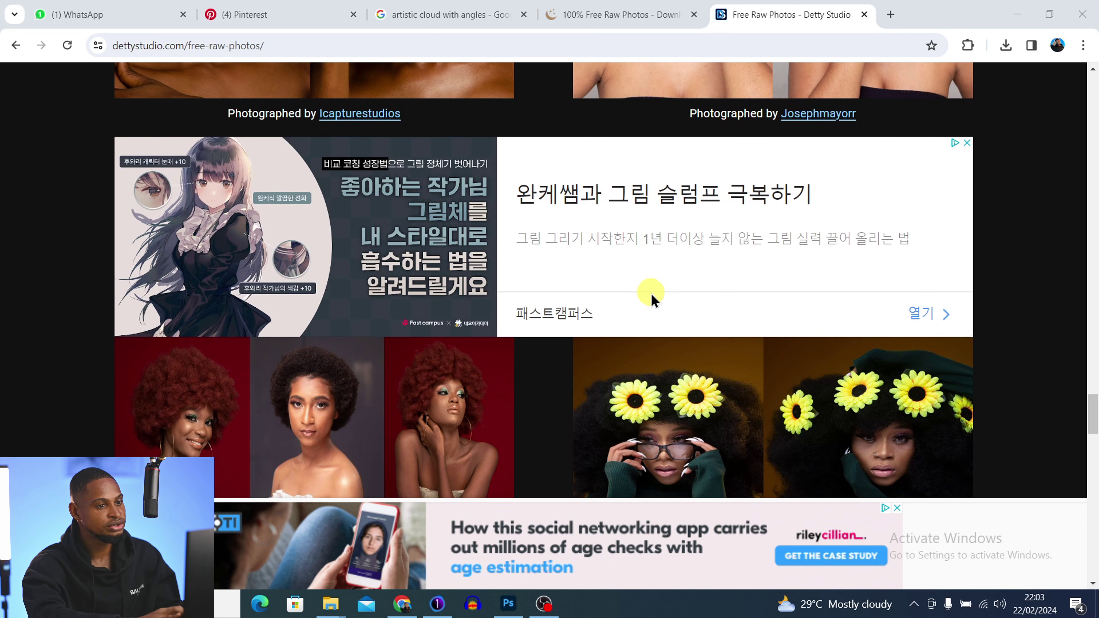
{"action": "scroll", "coordinate": [651, 294], "scroll_direction": "down", "scroll_amount": 20}
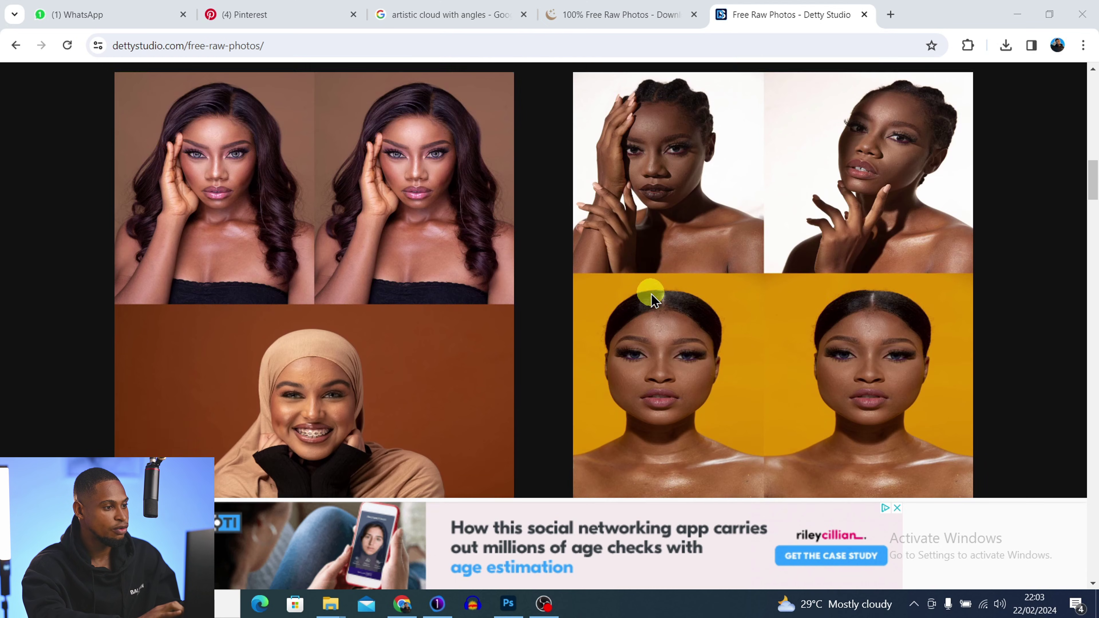
{"action": "scroll", "coordinate": [651, 297], "scroll_direction": "up", "scroll_amount": 20}
{"action": "scroll", "coordinate": [650, 289], "scroll_direction": "down", "scroll_amount": 4}
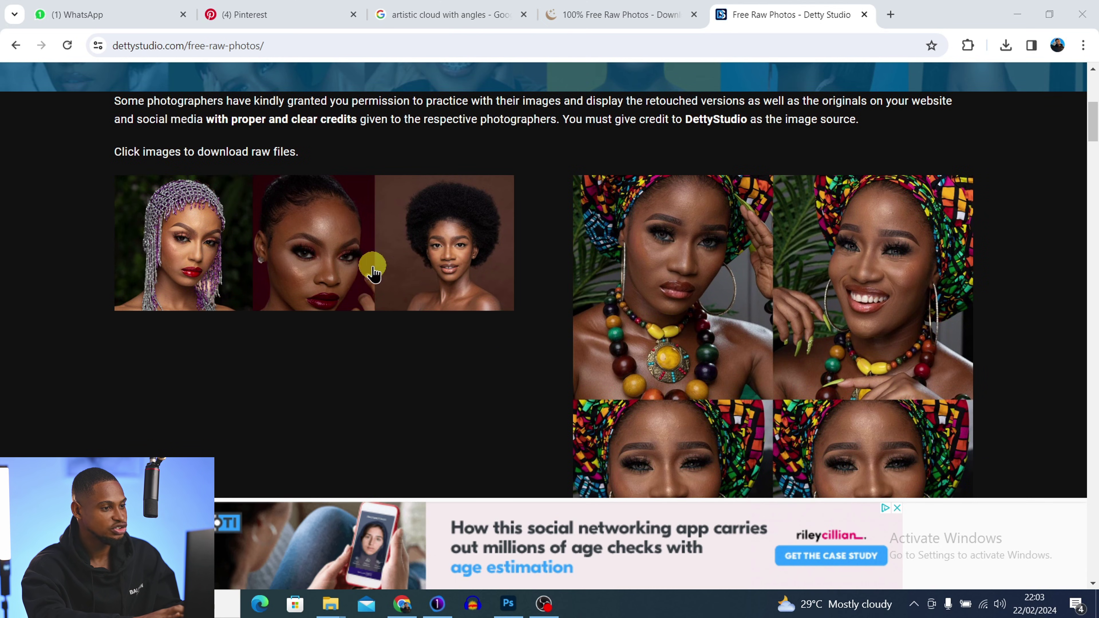
{"action": "left_click", "coordinate": [318, 293]}
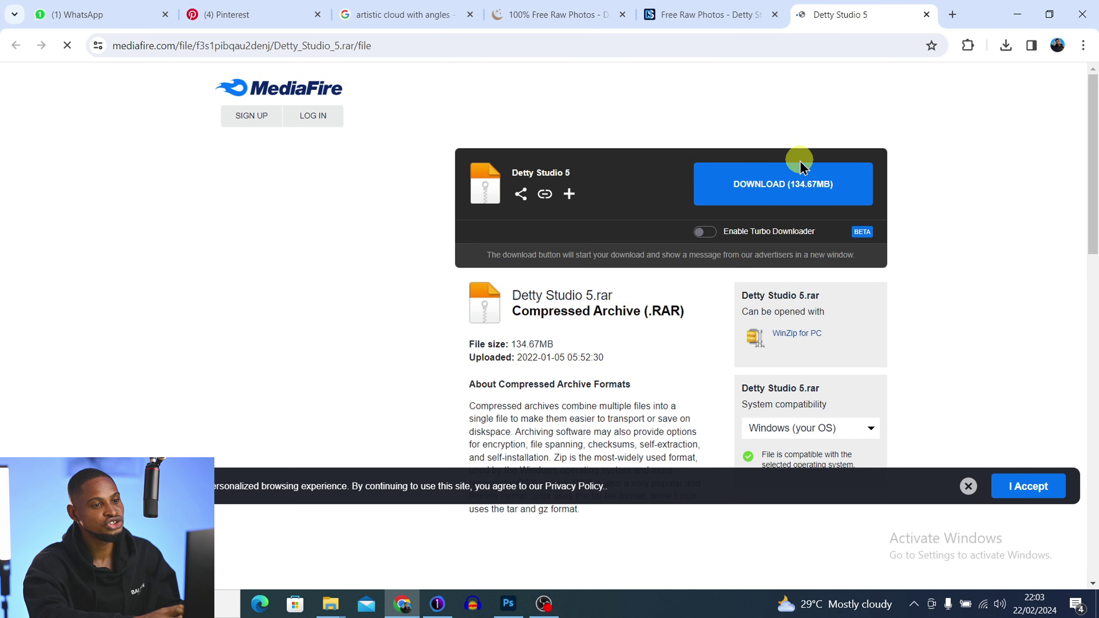
{"action": "left_click", "coordinate": [808, 191]}
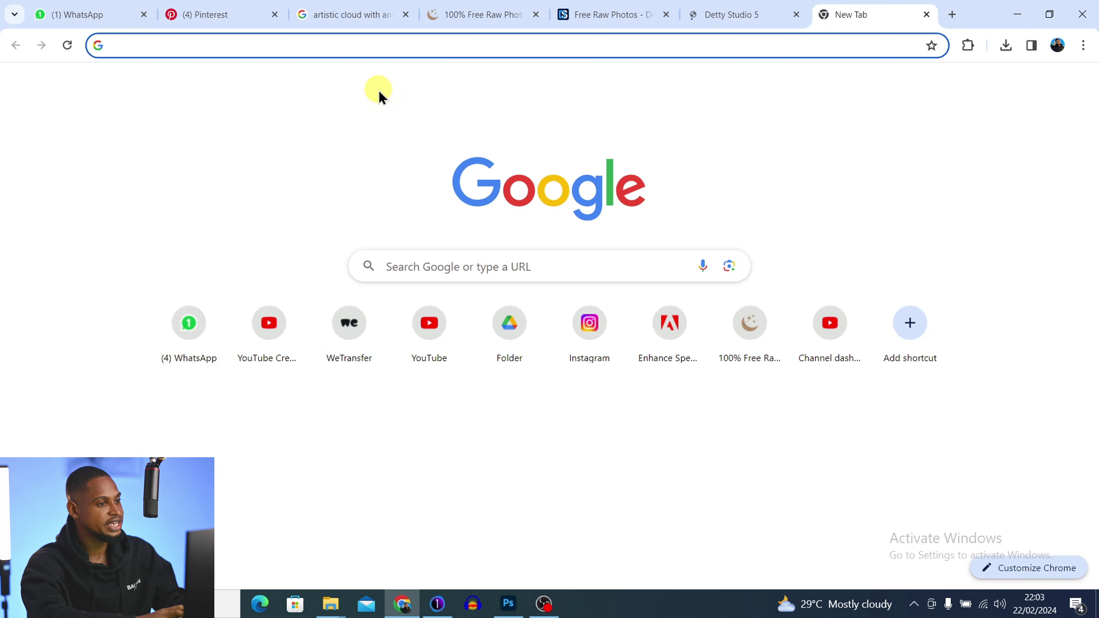
Search the web for signature edits and open the site's Free Raw Files page.
{"action": "type", "text": "SIG"}
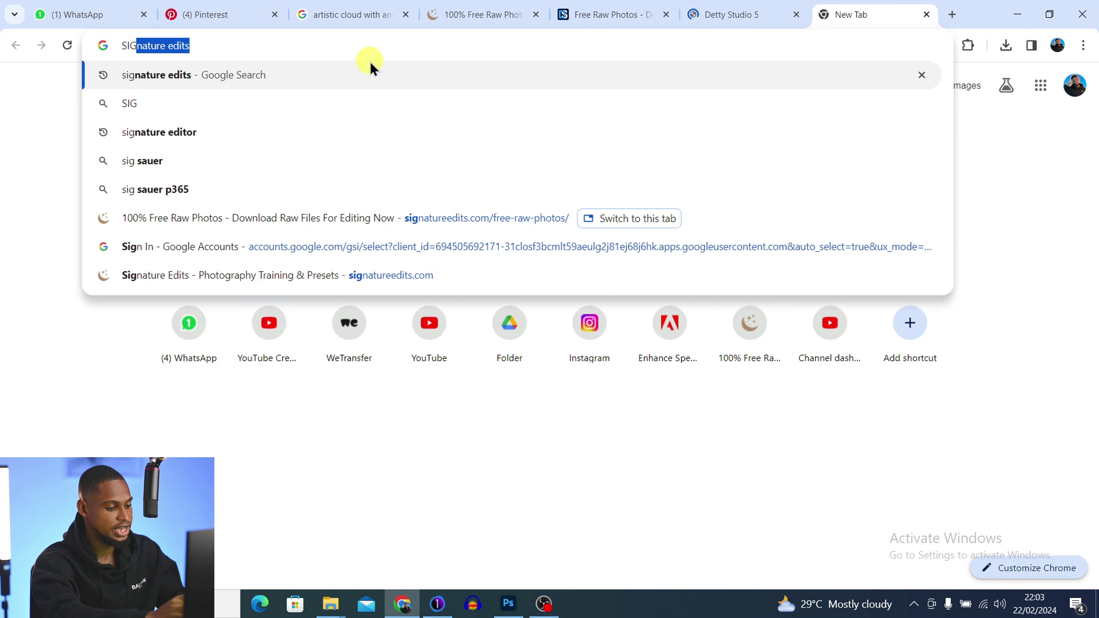
{"action": "key", "text": "Return"}
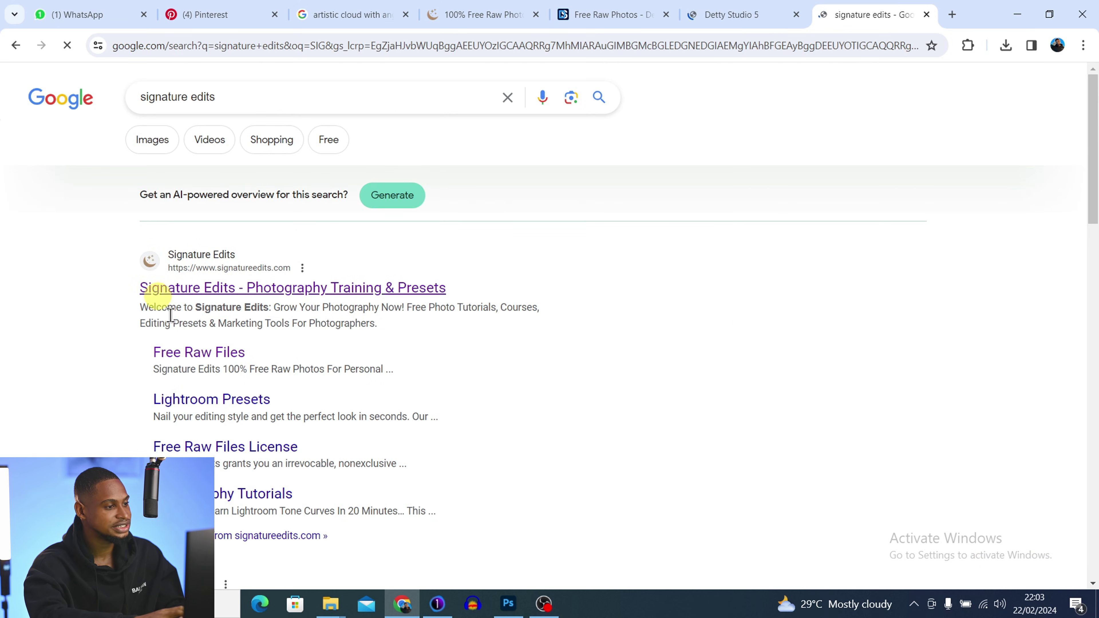
{"action": "left_click", "coordinate": [210, 353]}
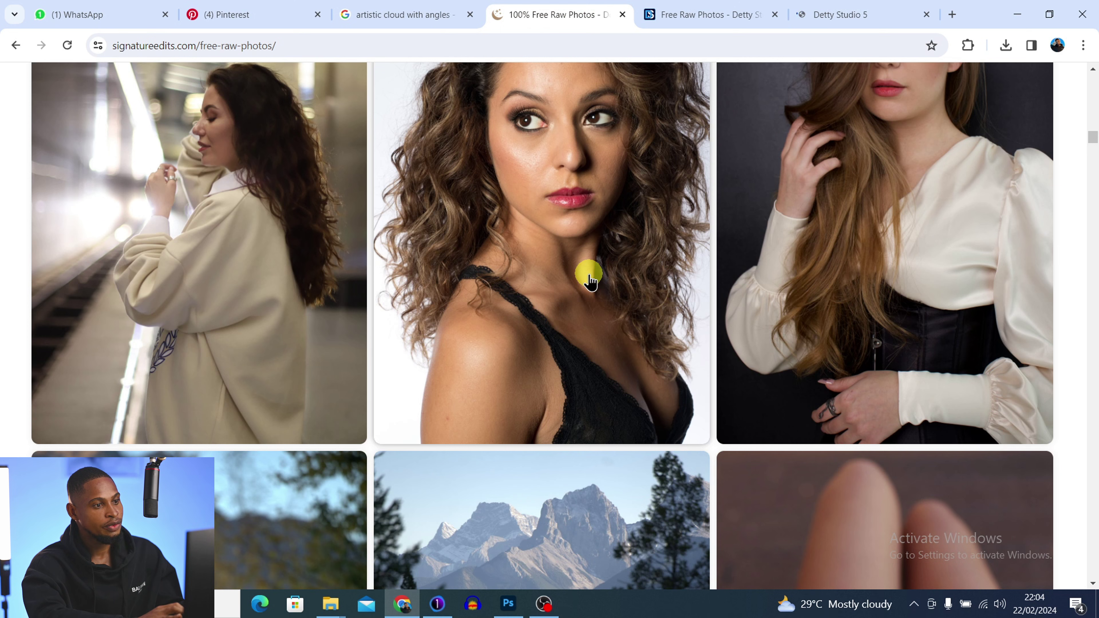
Look through the Signature Edits gallery of free raw photos for portraits and landscapes.
{"action": "scroll", "coordinate": [778, 268], "scroll_direction": "up", "scroll_amount": 20}
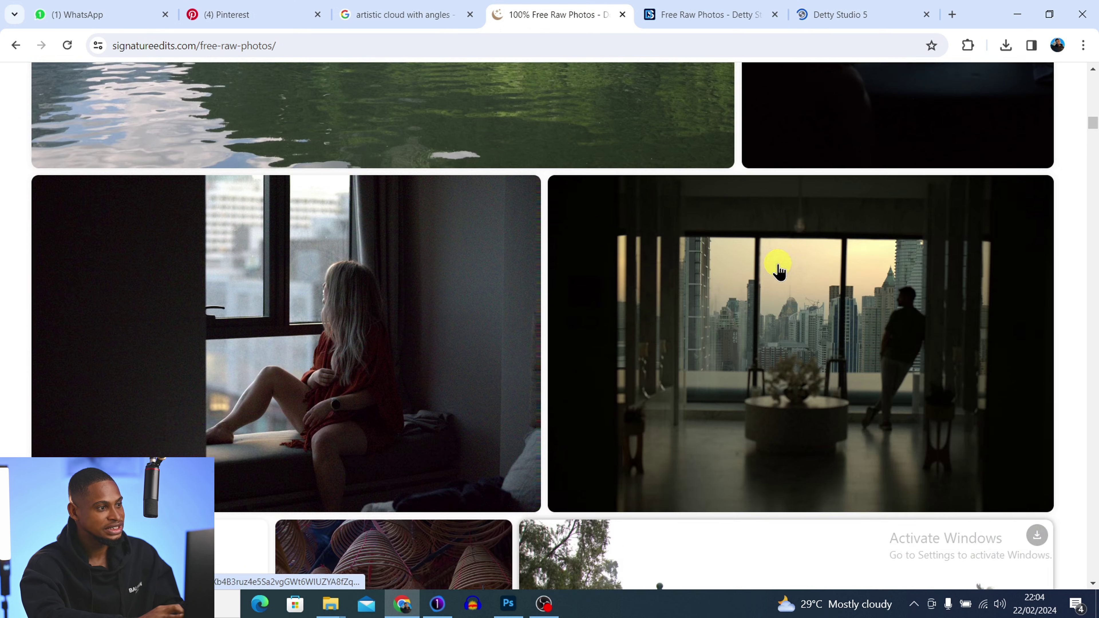
{"action": "scroll", "coordinate": [778, 268], "scroll_direction": "up", "scroll_amount": 20}
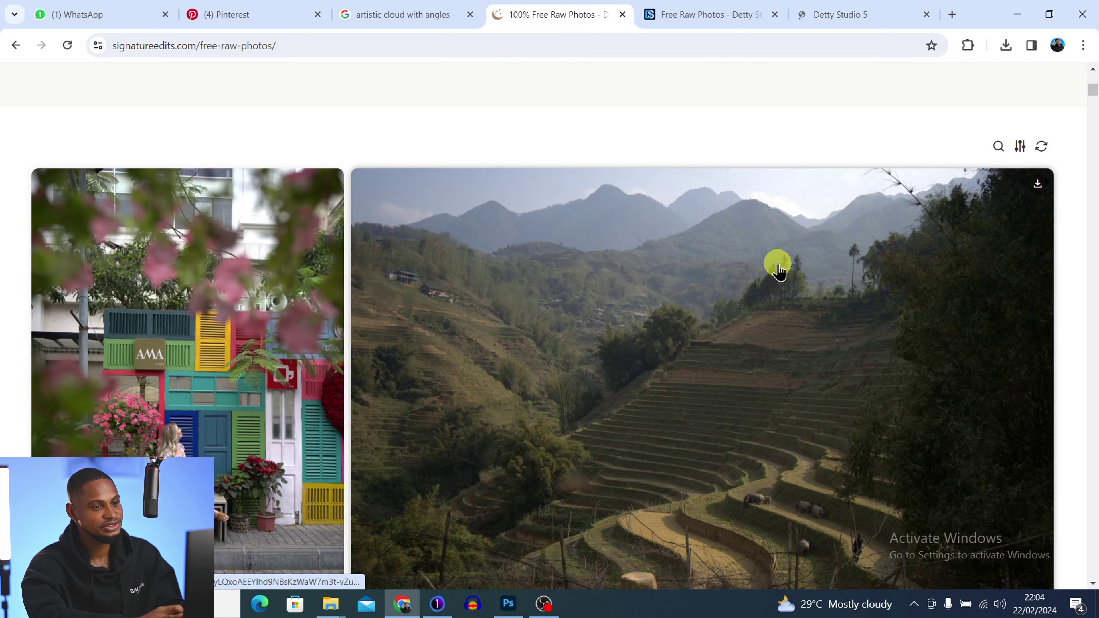
{"action": "scroll", "coordinate": [779, 269], "scroll_direction": "down", "scroll_amount": 15}
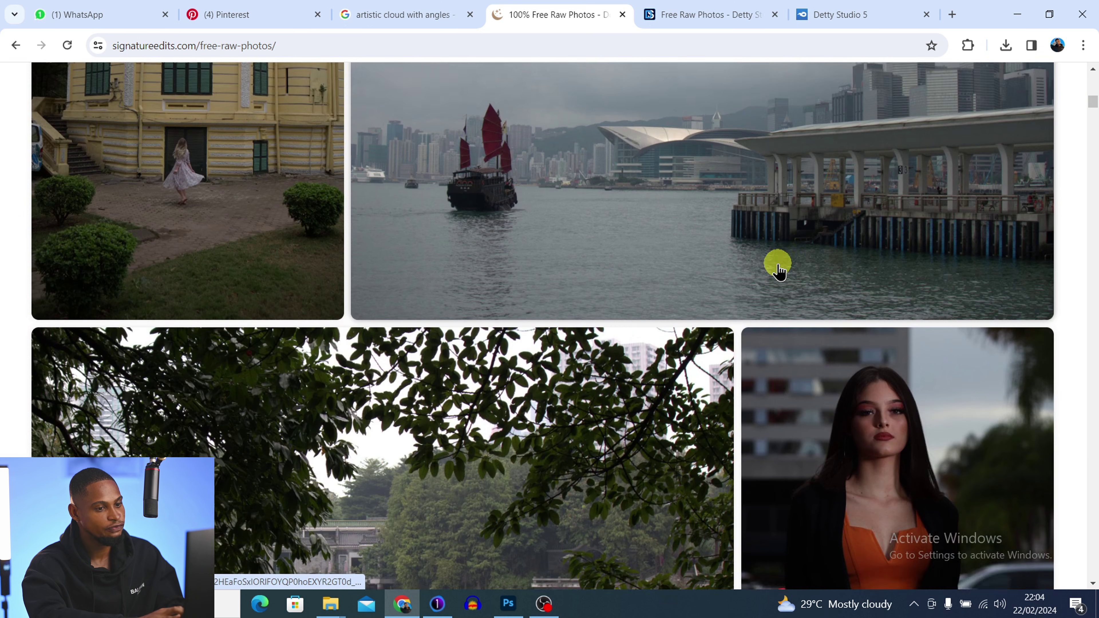
{"action": "scroll", "coordinate": [778, 269], "scroll_direction": "down", "scroll_amount": 15}
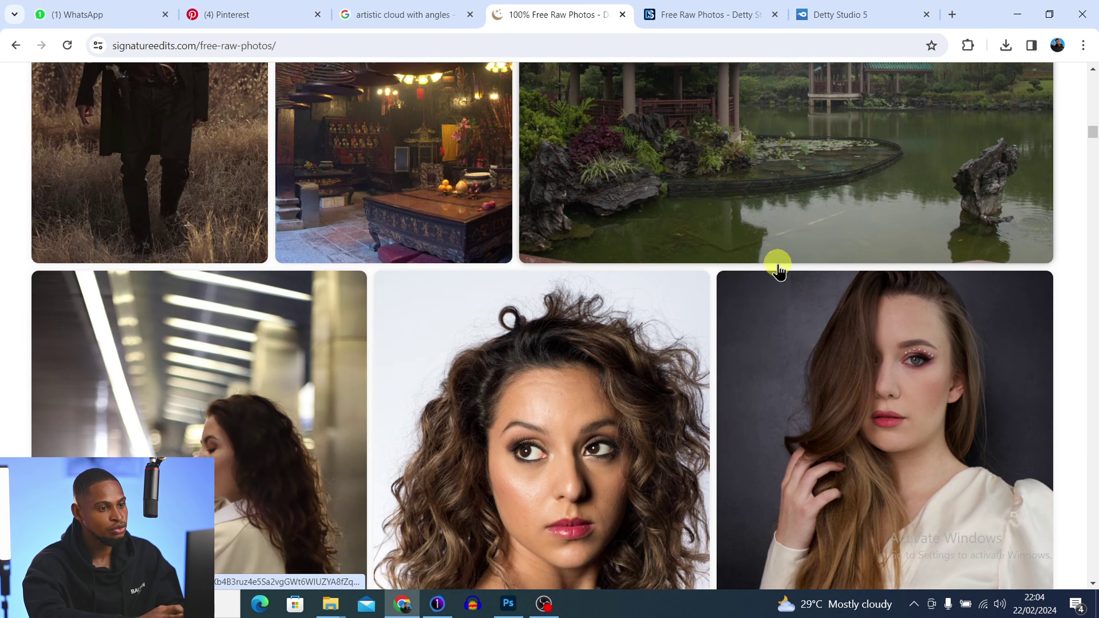
{"action": "scroll", "coordinate": [778, 268], "scroll_direction": "down", "scroll_amount": 10}
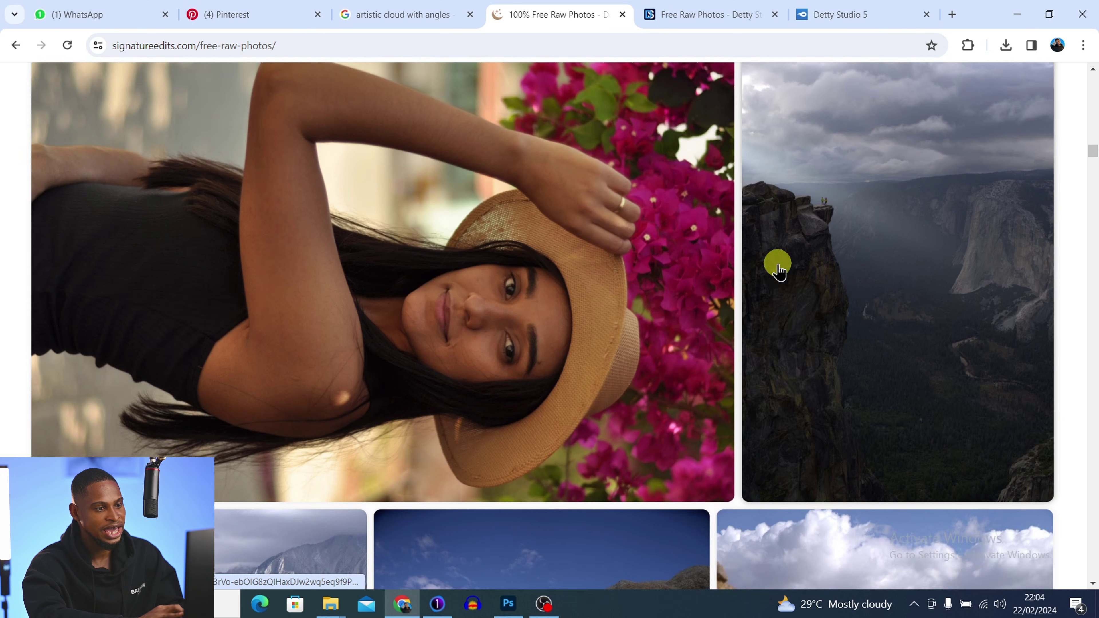
{"action": "scroll", "coordinate": [777, 266], "scroll_direction": "down", "scroll_amount": 15}
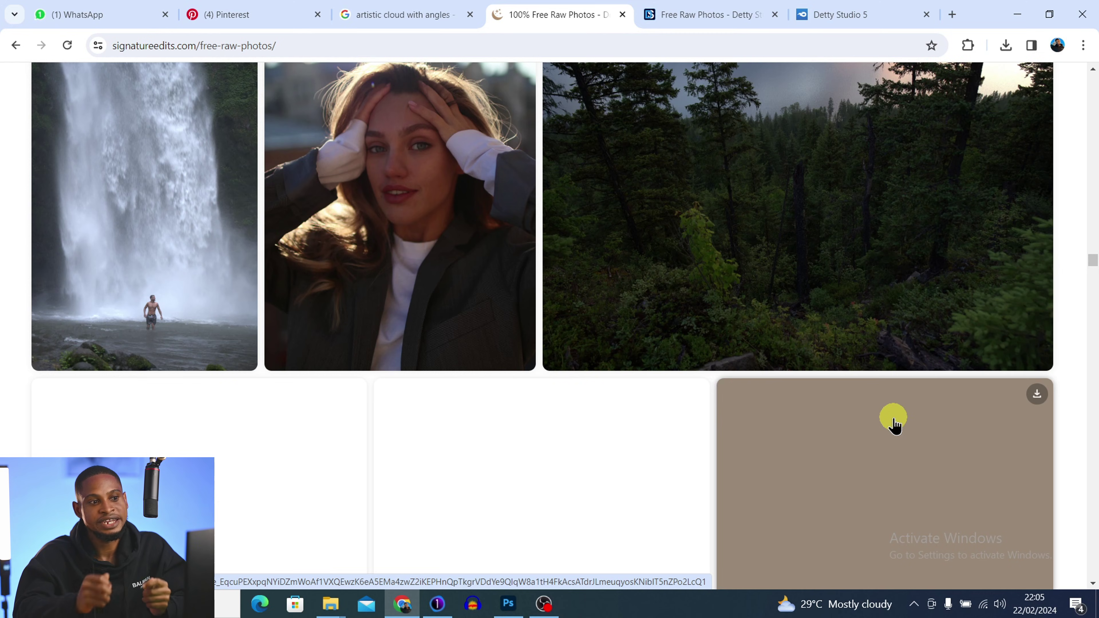
Search for RETOUCHING ACADEMY RAW FILES in a new tab and open Retouching Academy Lab's practice files page.
{"action": "left_click", "coordinate": [951, 14]}
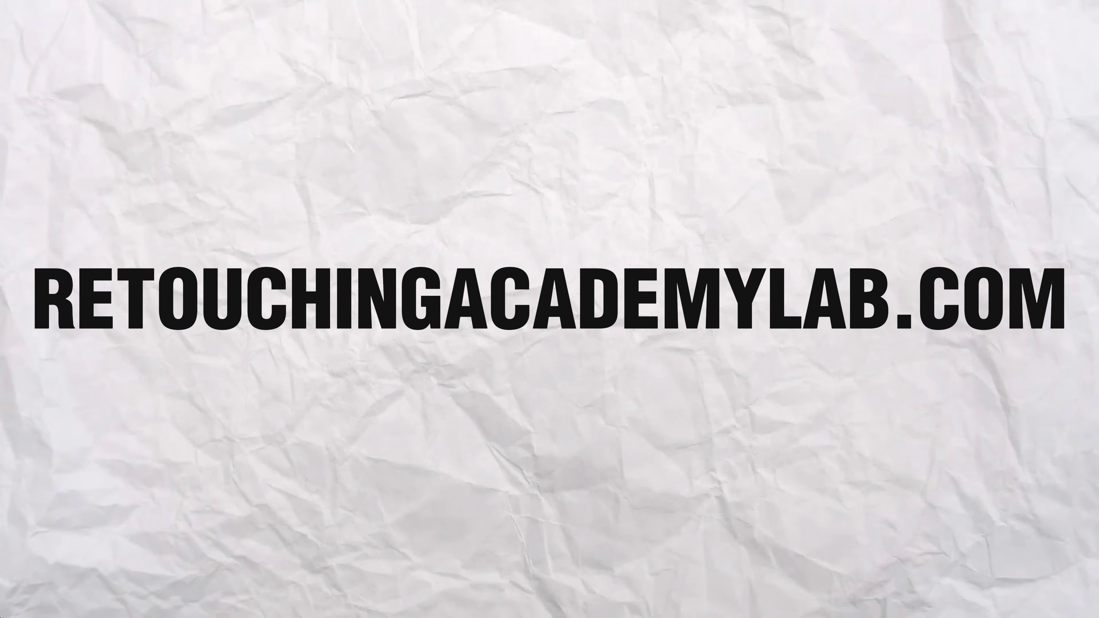
{"action": "type", "text": "RETOUCH"}
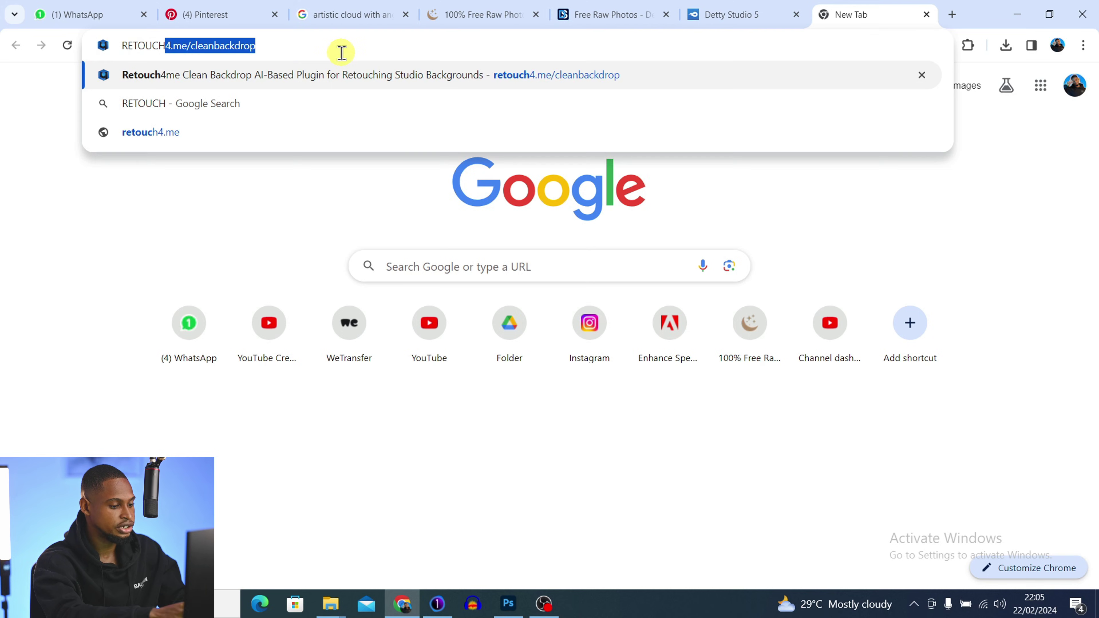
{"action": "type", "text": "ING A"}
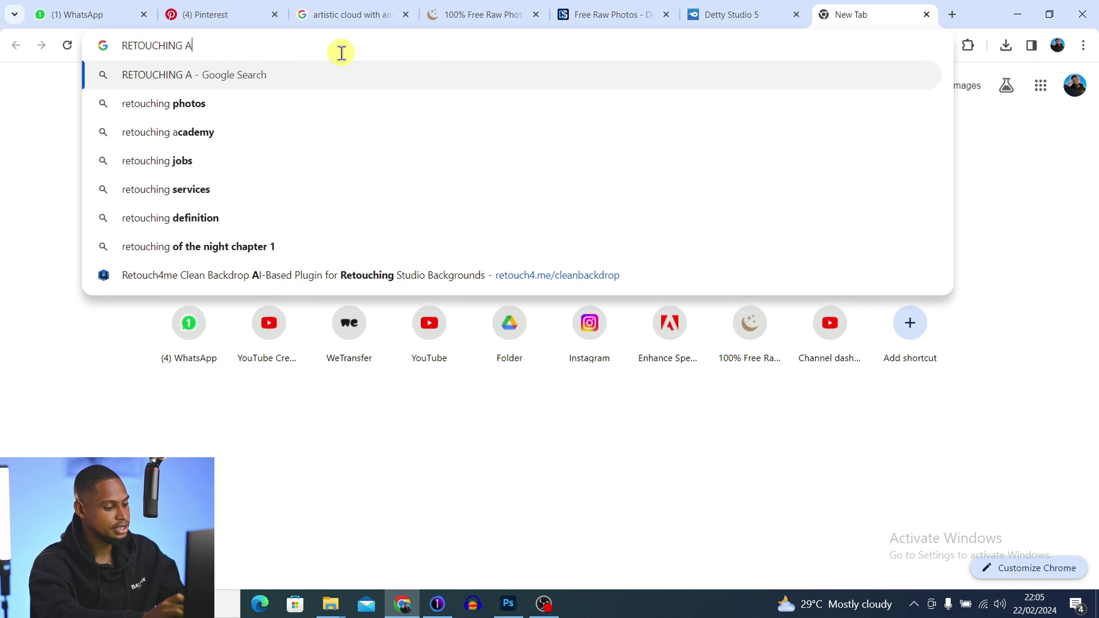
{"action": "type", "text": "CAD"}
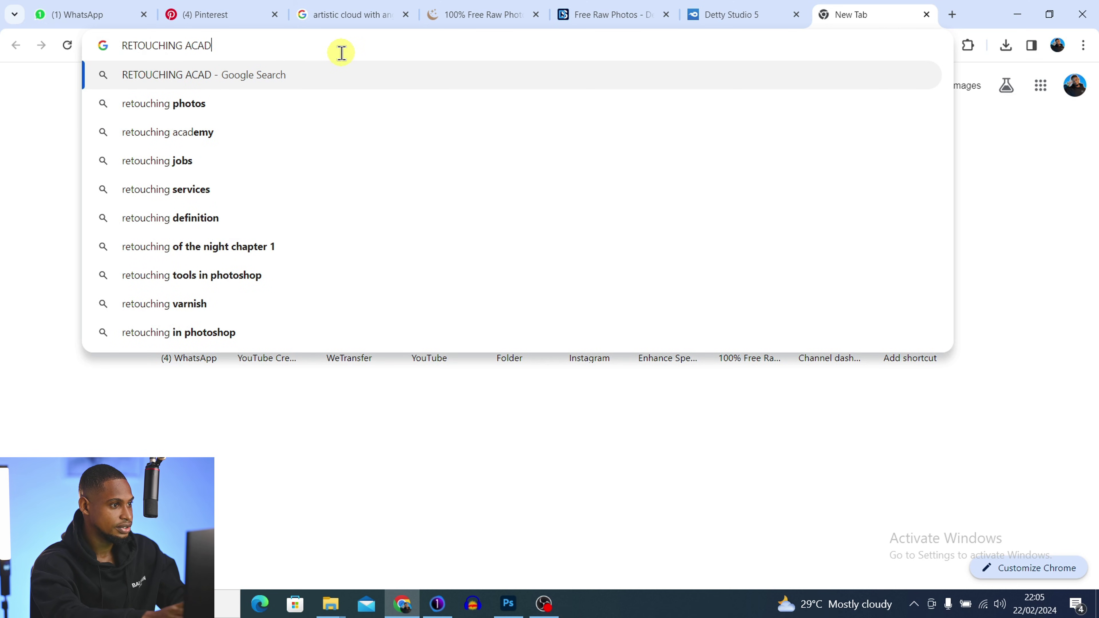
{"action": "type", "text": "EMY RAW FILES"}
{"action": "key", "text": "Return"}
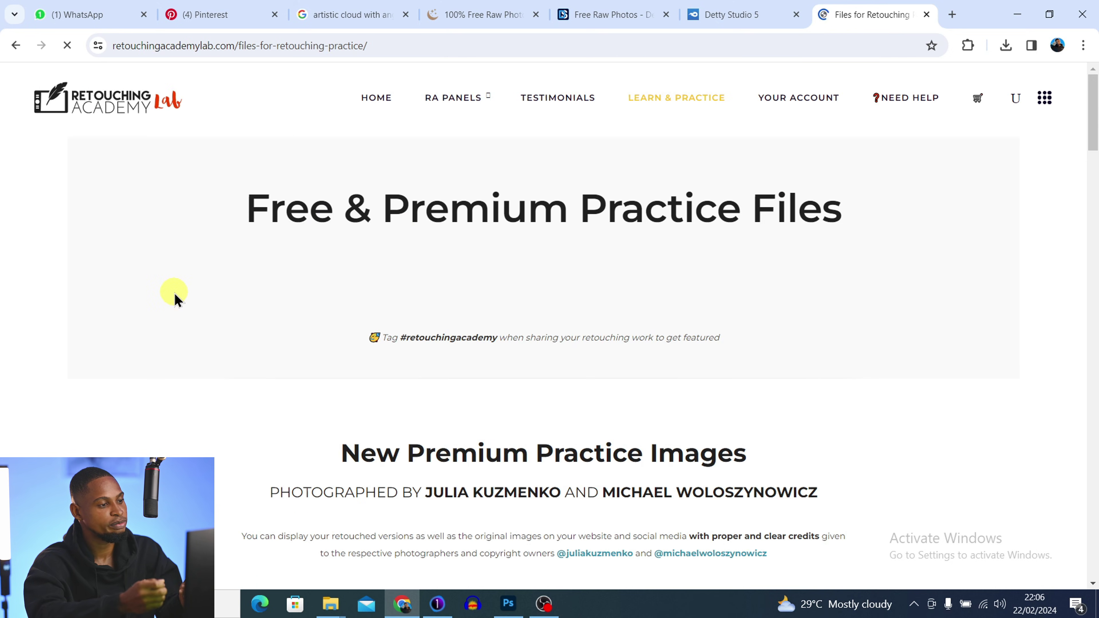
Examine the premium practice images and the downloadable sets under Free Practice Files, including their sizes and formats.
{"action": "scroll", "coordinate": [198, 451], "scroll_direction": "down", "scroll_amount": 4}
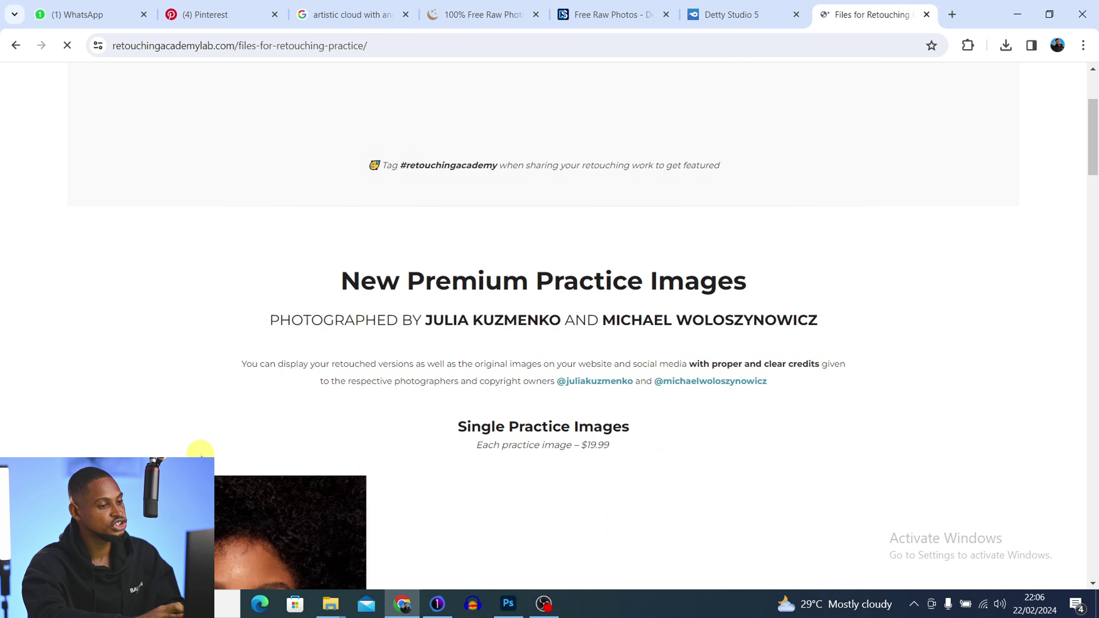
{"action": "scroll", "coordinate": [200, 452], "scroll_direction": "down", "scroll_amount": 20}
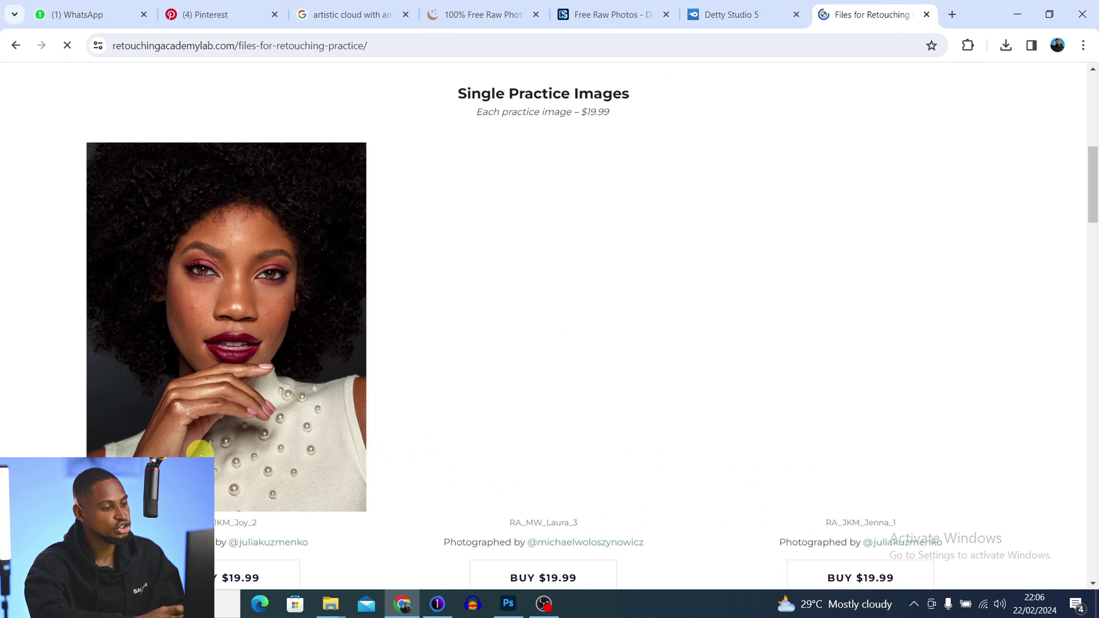
{"action": "scroll", "coordinate": [199, 452], "scroll_direction": "down", "scroll_amount": 4}
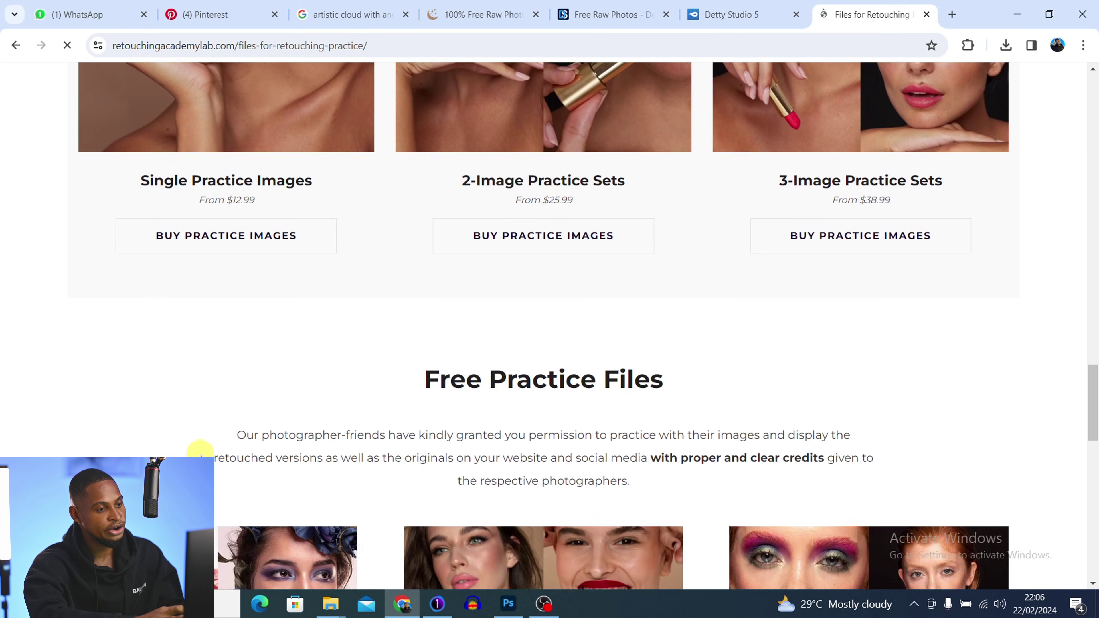
{"action": "scroll", "coordinate": [10, 417], "scroll_direction": "down", "scroll_amount": 10}
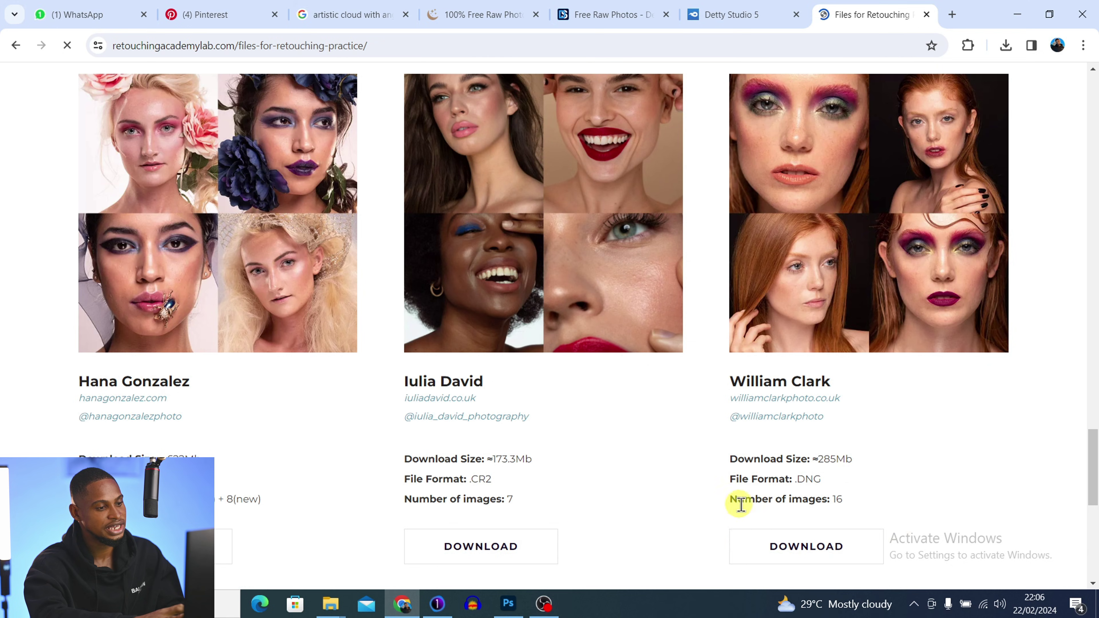
{"action": "scroll", "coordinate": [741, 508], "scroll_direction": "down", "scroll_amount": 6}
{"action": "scroll", "coordinate": [741, 508], "scroll_direction": "up", "scroll_amount": 2}
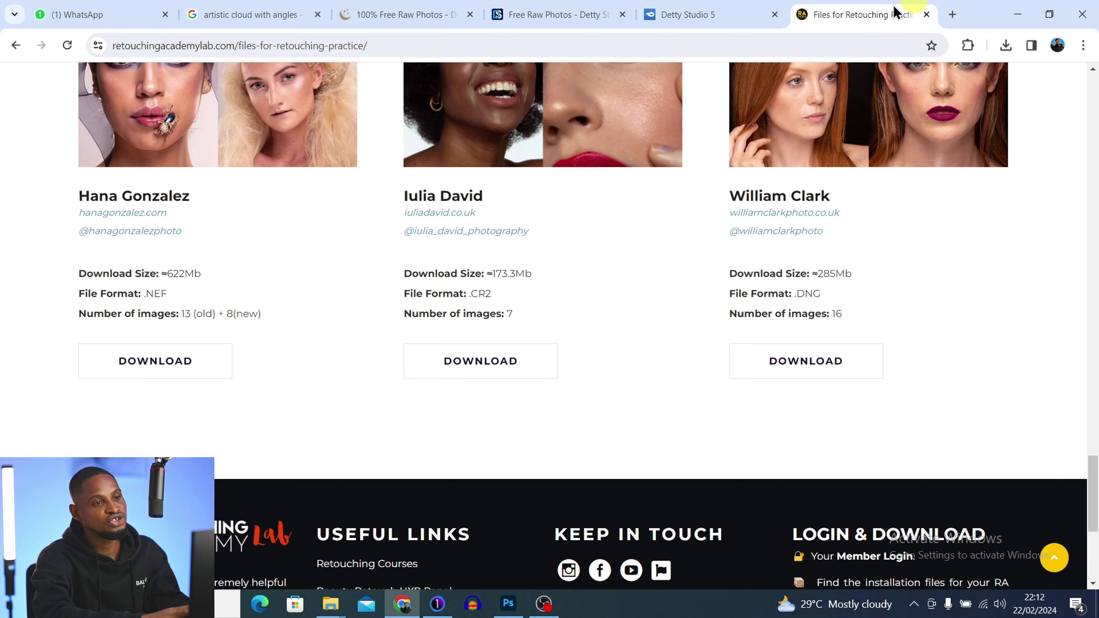
Search the web for pintrest in a new tab and open the Pinterest site.
{"action": "left_click", "coordinate": [951, 14]}
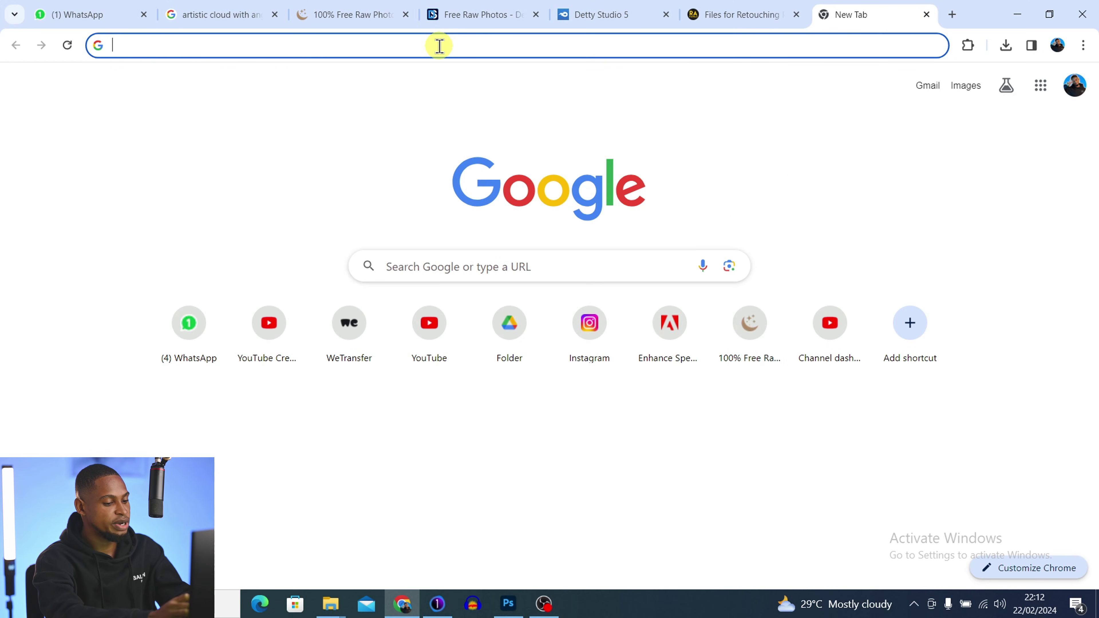
{"action": "type", "text": "pintrest"}
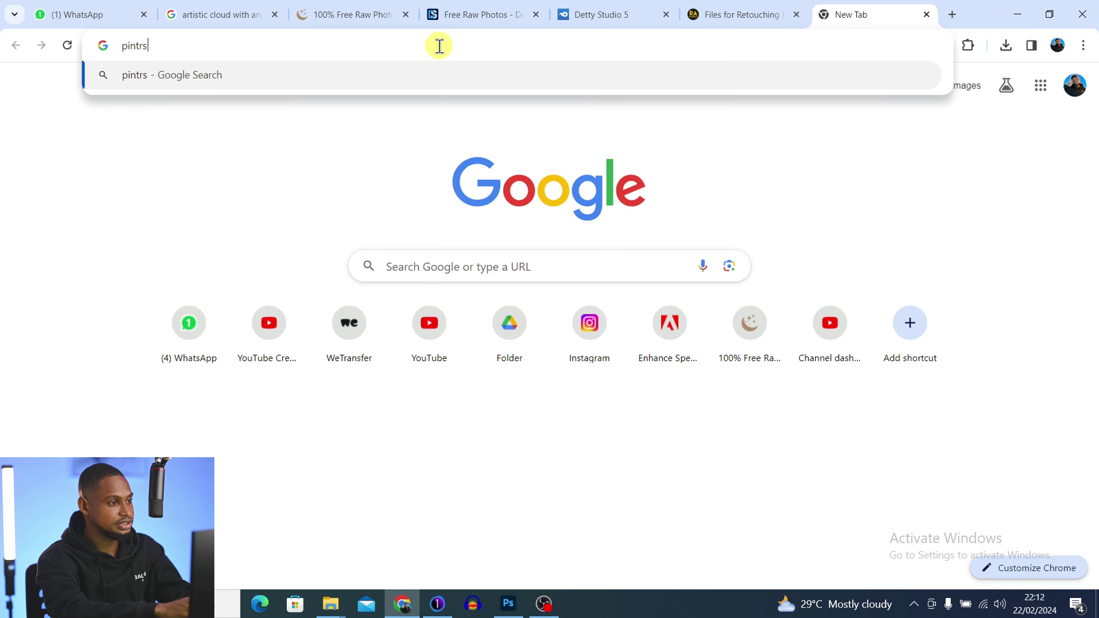
{"action": "key", "text": "Return"}
{"action": "scroll", "coordinate": [612, 244], "scroll_direction": "down", "scroll_amount": 2}
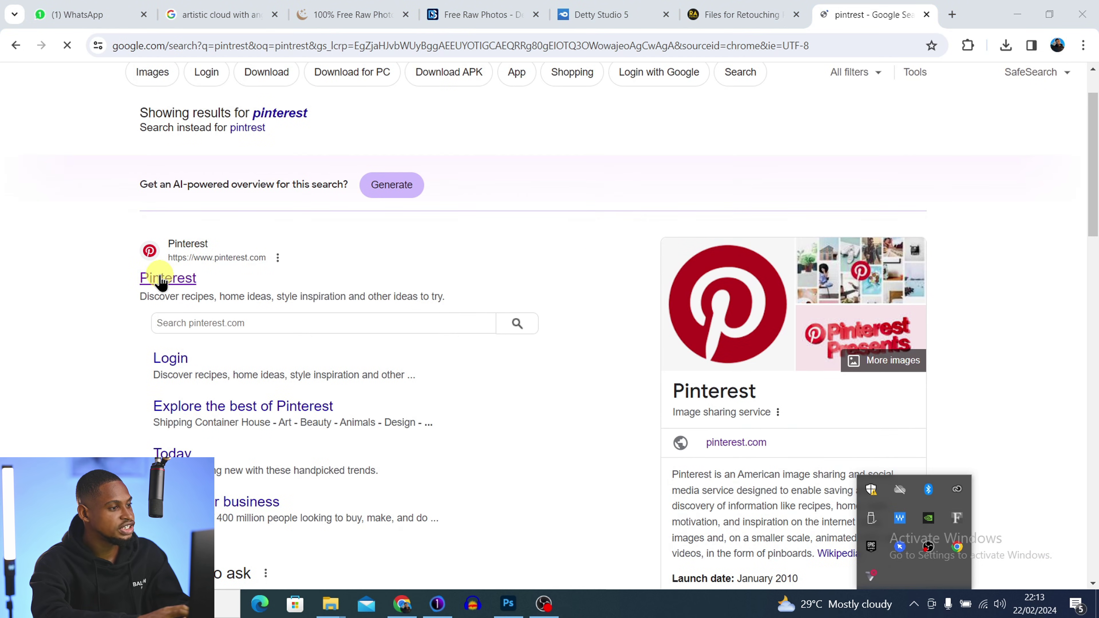
{"action": "left_click", "coordinate": [158, 286]}
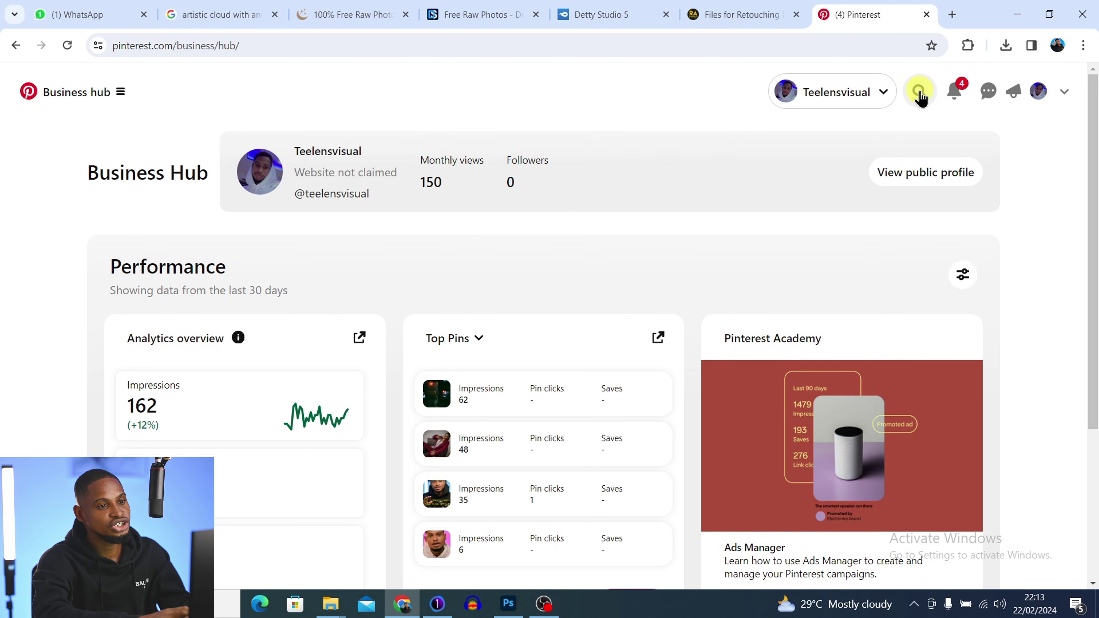
Search Pinterest for "optical snooth".
{"action": "left_click", "coordinate": [920, 93]}
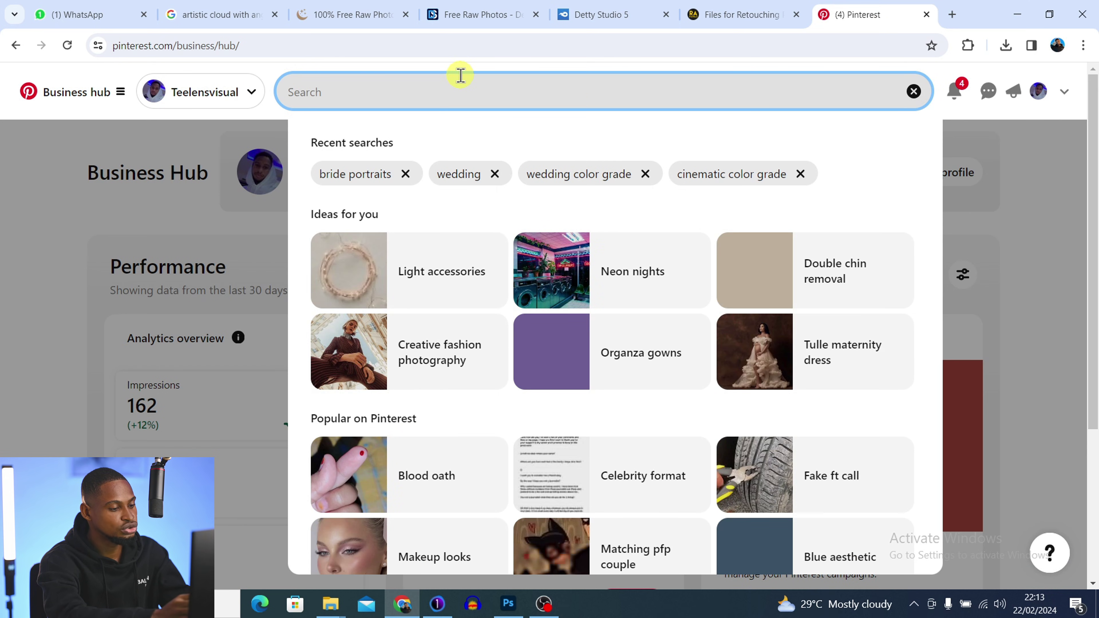
{"action": "type", "text": "o"}
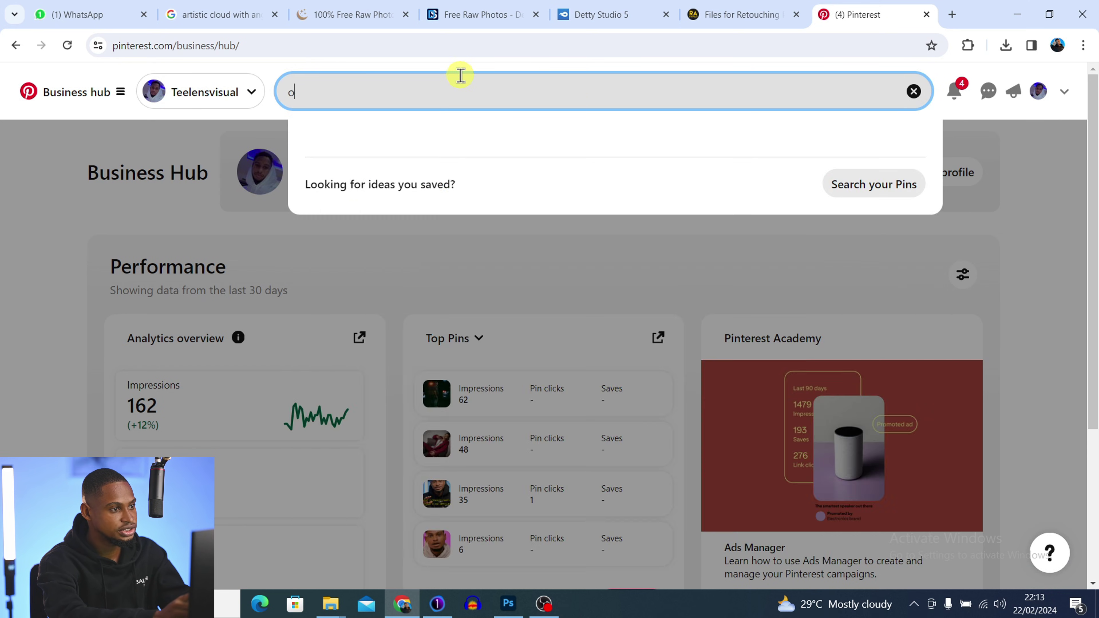
{"action": "type", "text": "pt"}
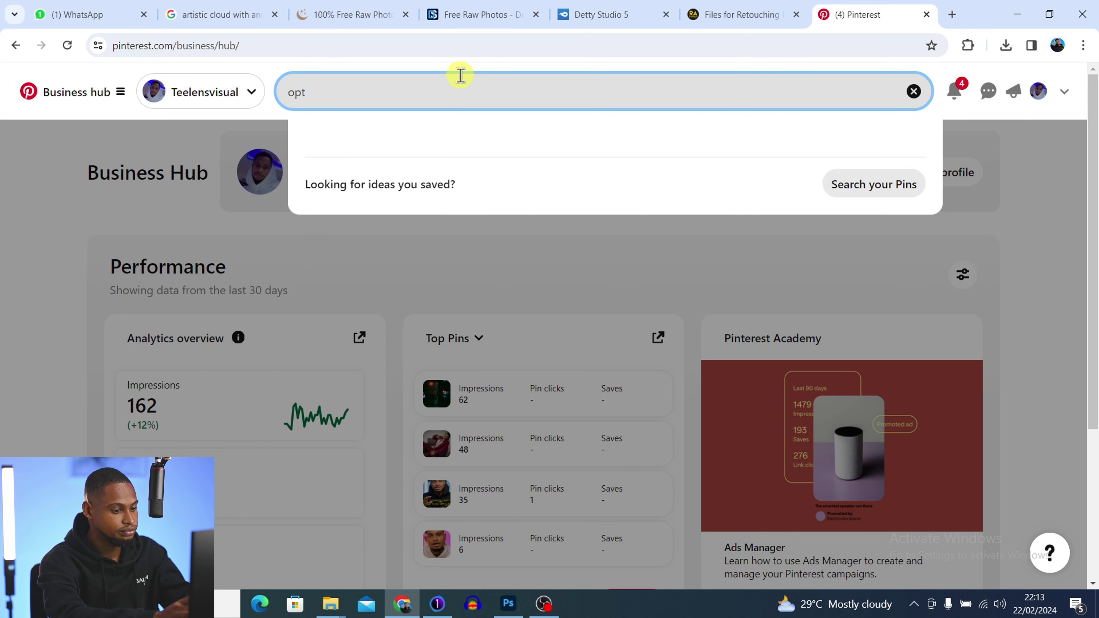
{"action": "type", "text": "ical s"}
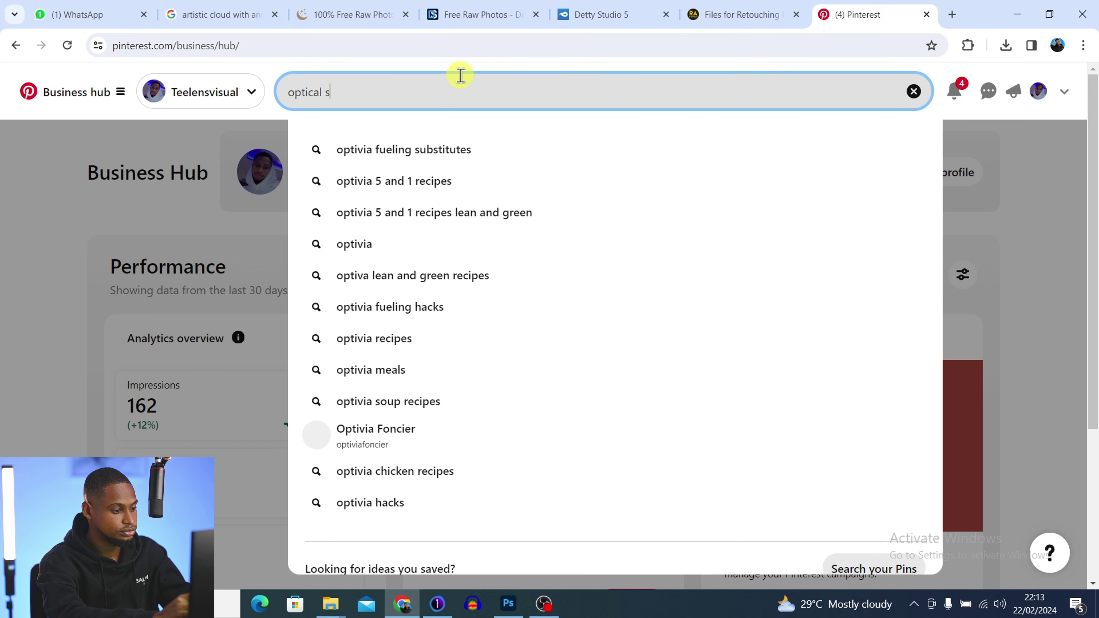
{"action": "type", "text": "nooth"}
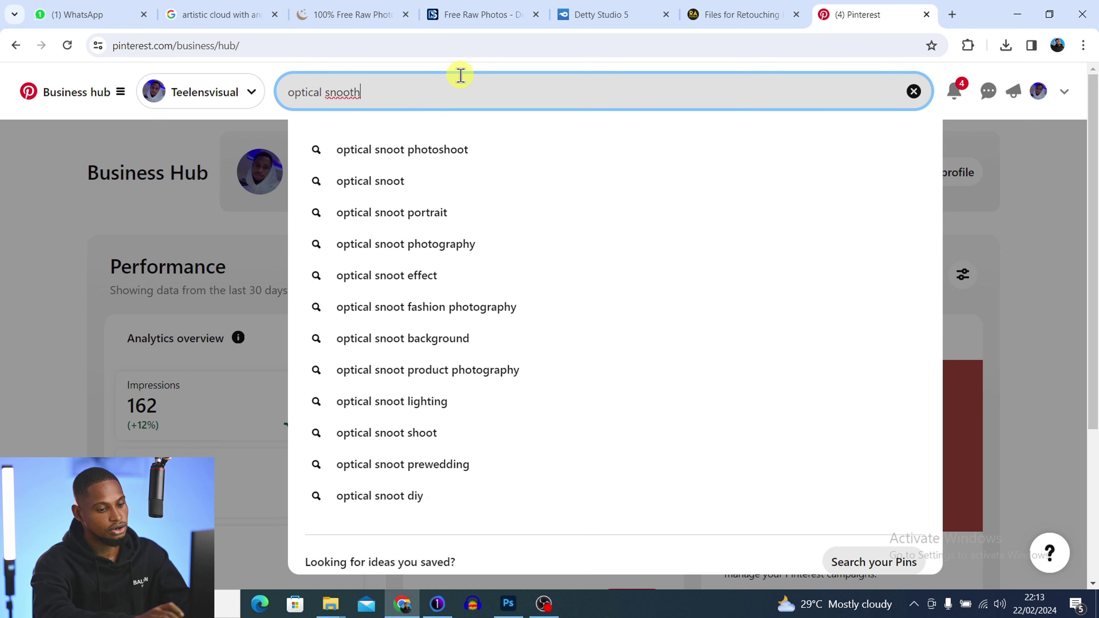
{"action": "key", "text": "Return"}
Open the AliExpress pin showing a grid of 16 optical snoot gobo patterns and download its image.
{"action": "scroll", "coordinate": [641, 294], "scroll_direction": "down", "scroll_amount": 4}
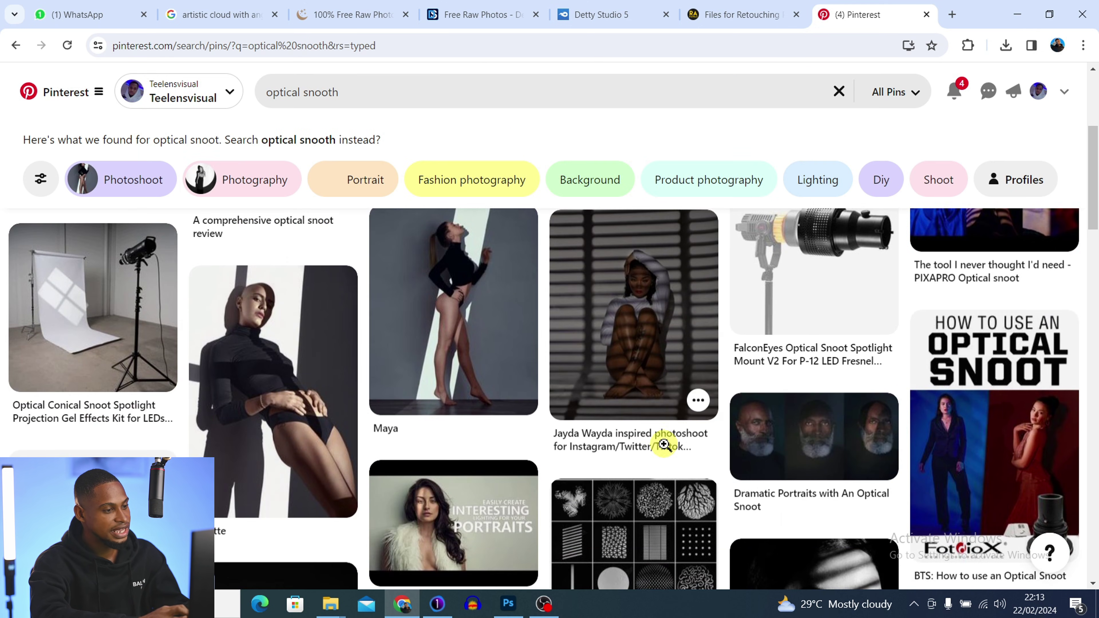
{"action": "scroll", "coordinate": [663, 444], "scroll_direction": "down", "scroll_amount": 6}
{"action": "scroll", "coordinate": [648, 290], "scroll_direction": "up", "scroll_amount": 2}
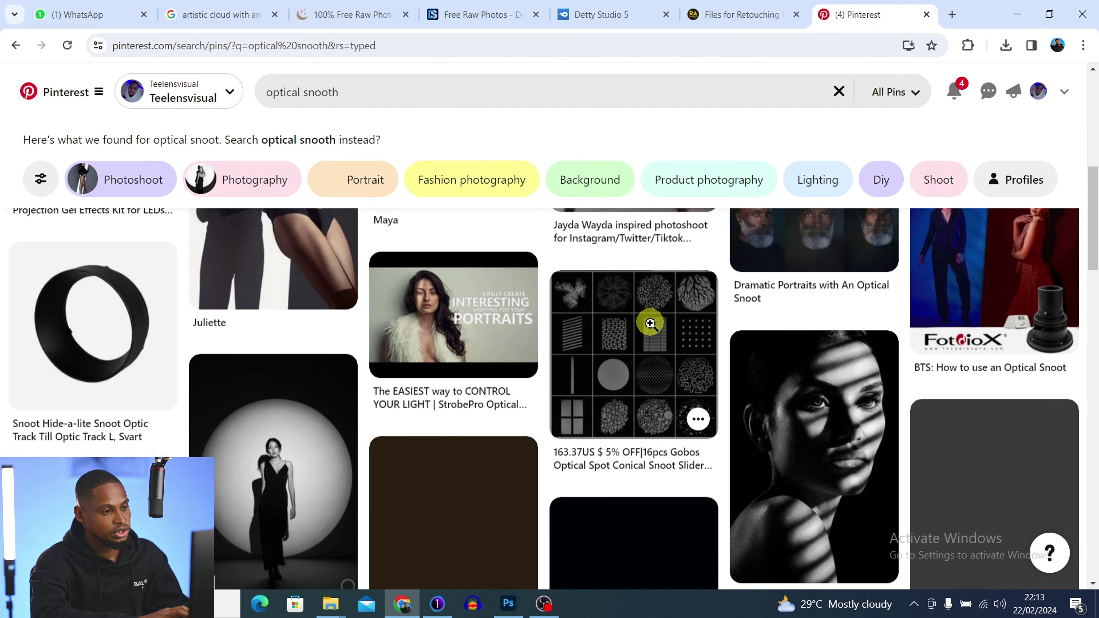
{"action": "left_click", "coordinate": [654, 340]}
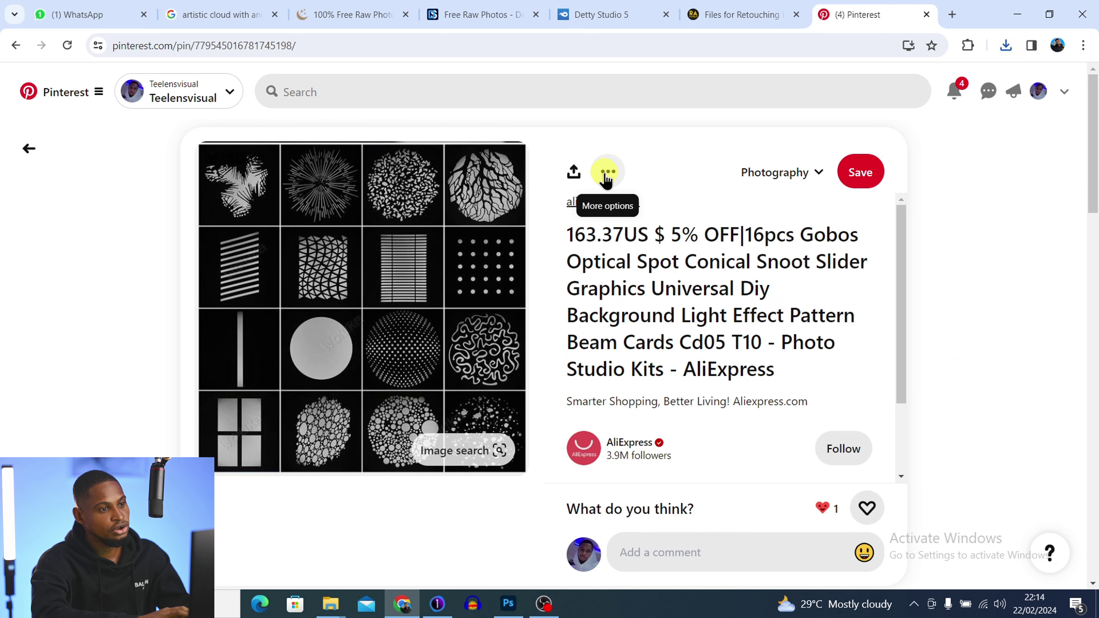
{"action": "left_click", "coordinate": [607, 173]}
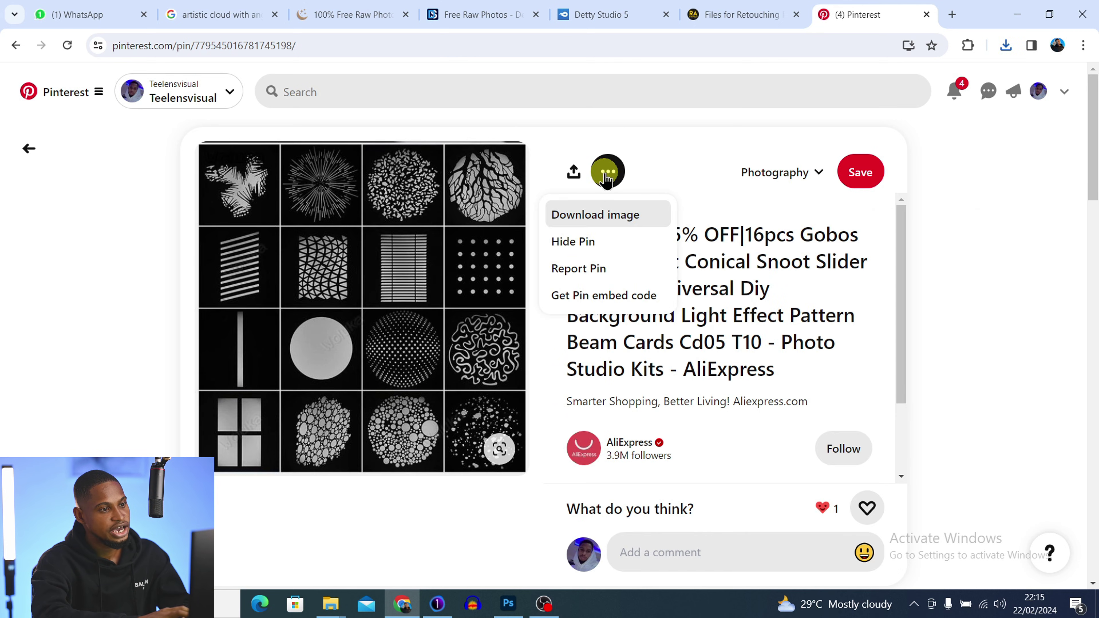
{"action": "left_click", "coordinate": [559, 221]}
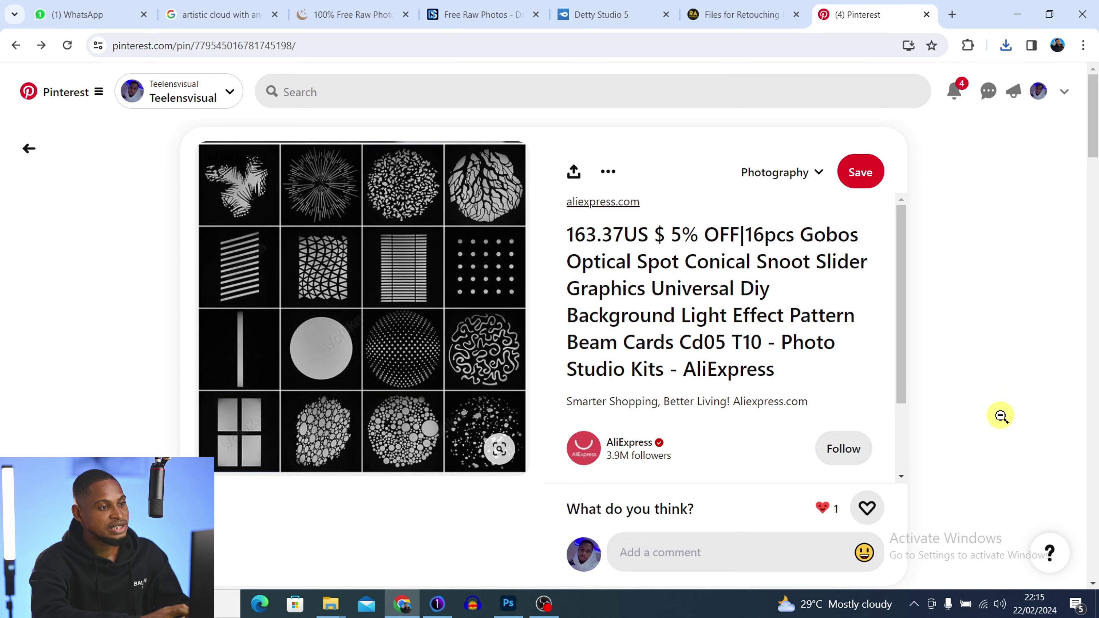
Download the Rosco star-pattern gobo image from the related pins and look through further gobo patterns.
{"action": "scroll", "coordinate": [1000, 416], "scroll_direction": "down", "scroll_amount": 6}
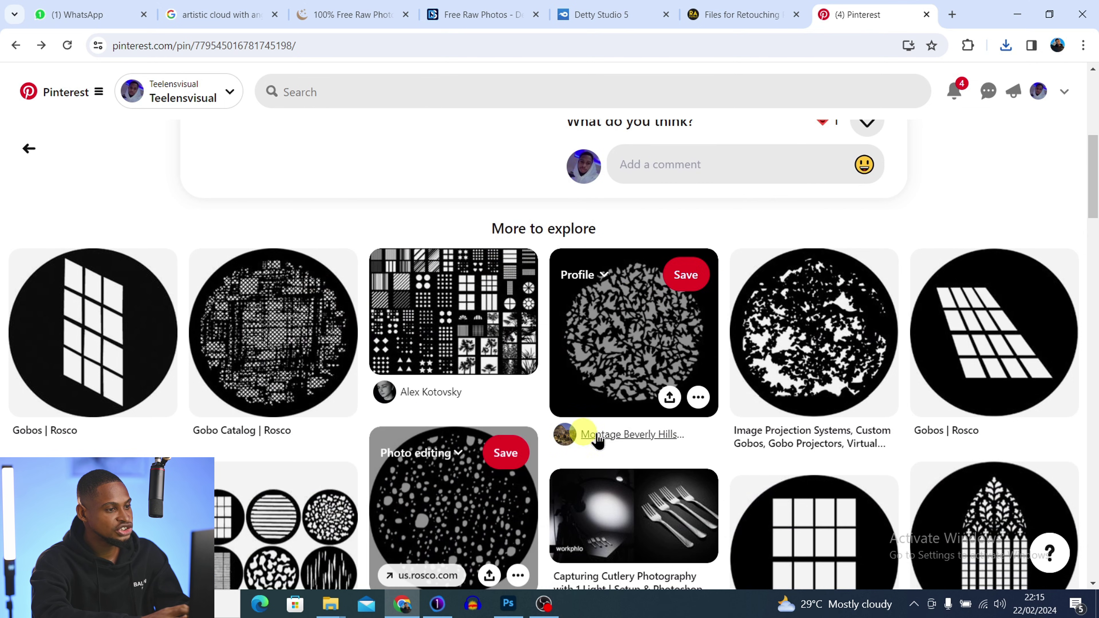
{"action": "scroll", "coordinate": [626, 526], "scroll_direction": "down", "scroll_amount": 5}
{"action": "scroll", "coordinate": [627, 526], "scroll_direction": "down", "scroll_amount": 15}
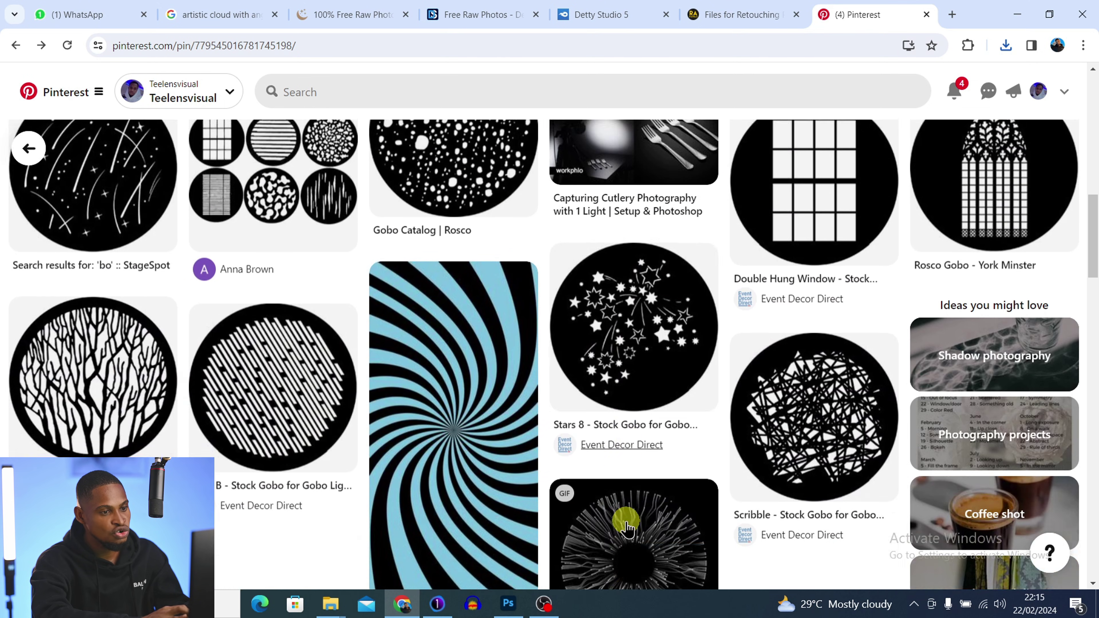
{"action": "scroll", "coordinate": [627, 522], "scroll_direction": "down", "scroll_amount": 8}
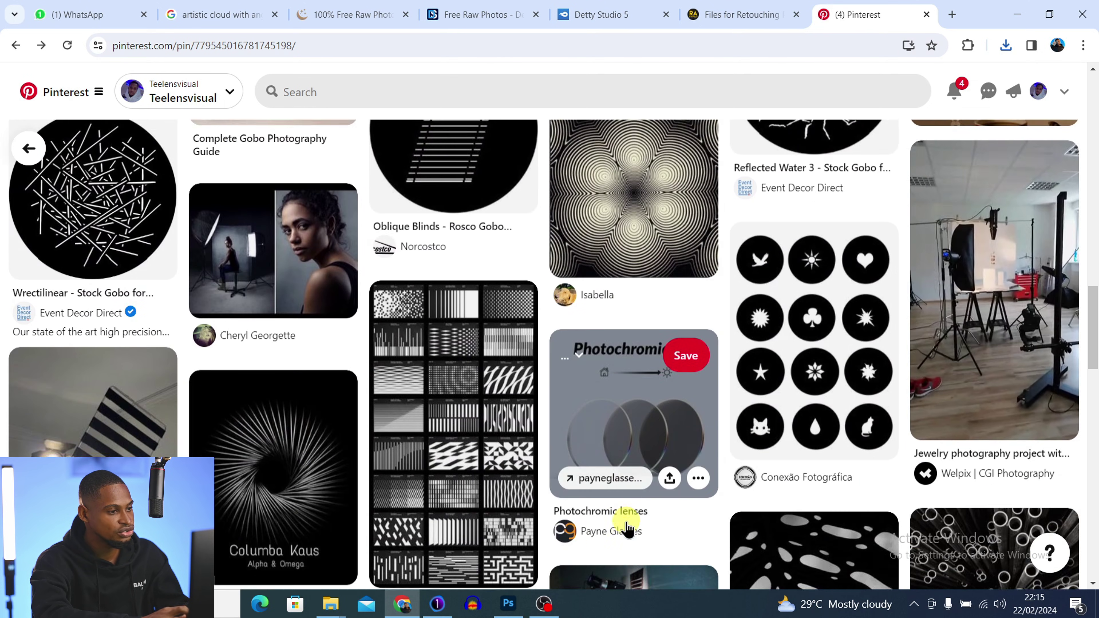
{"action": "scroll", "coordinate": [626, 526], "scroll_direction": "down", "scroll_amount": 6}
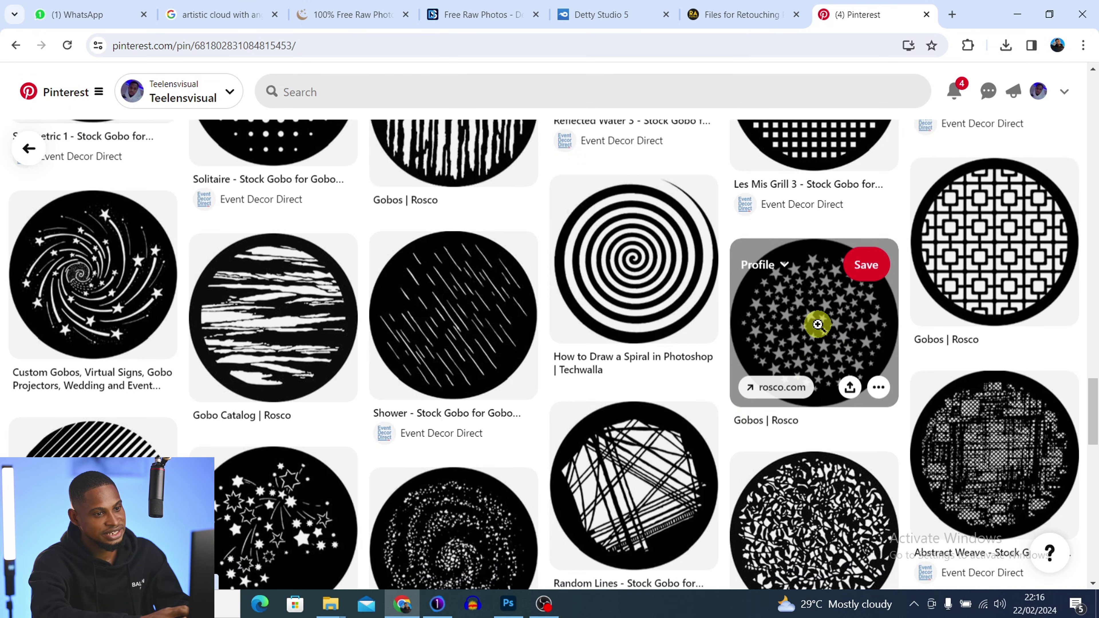
{"action": "left_click", "coordinate": [832, 324]}
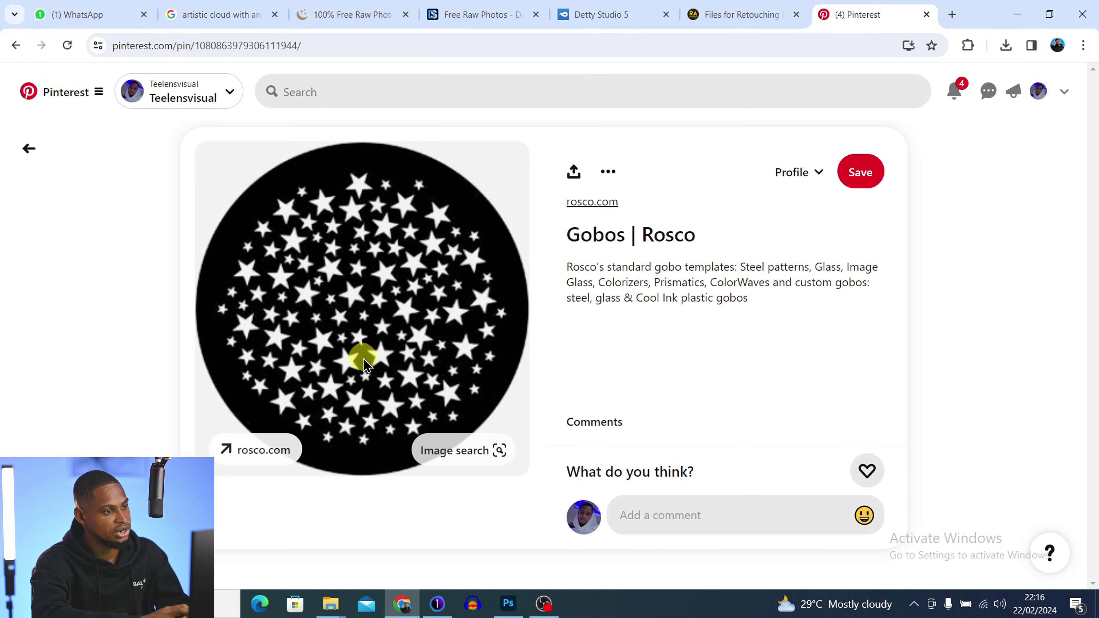
{"action": "left_click", "coordinate": [363, 358]}
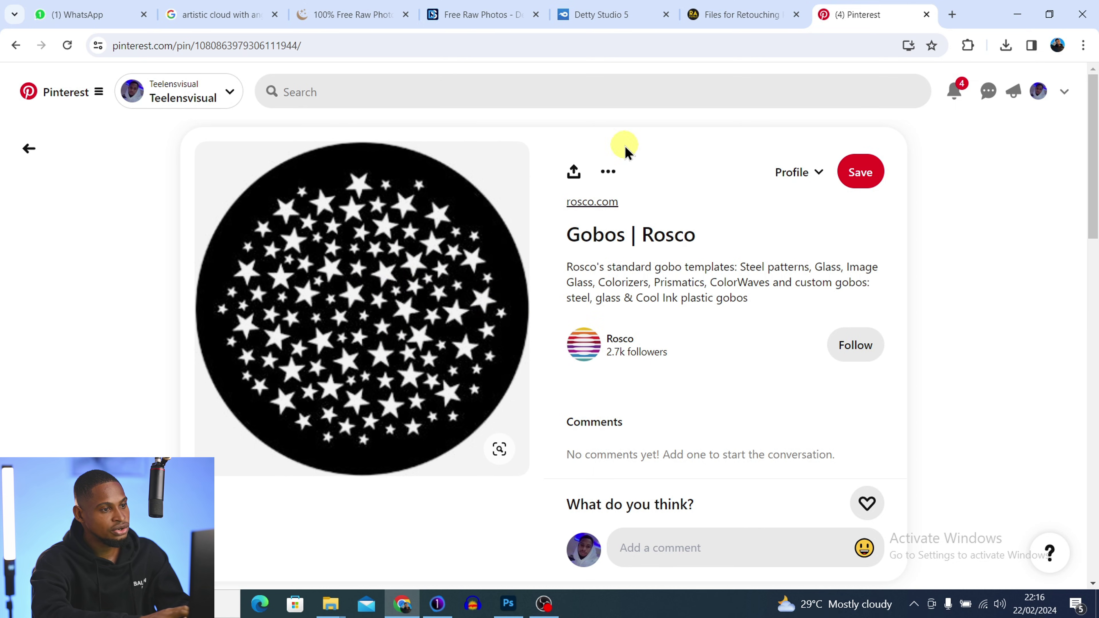
{"action": "left_click", "coordinate": [608, 173]}
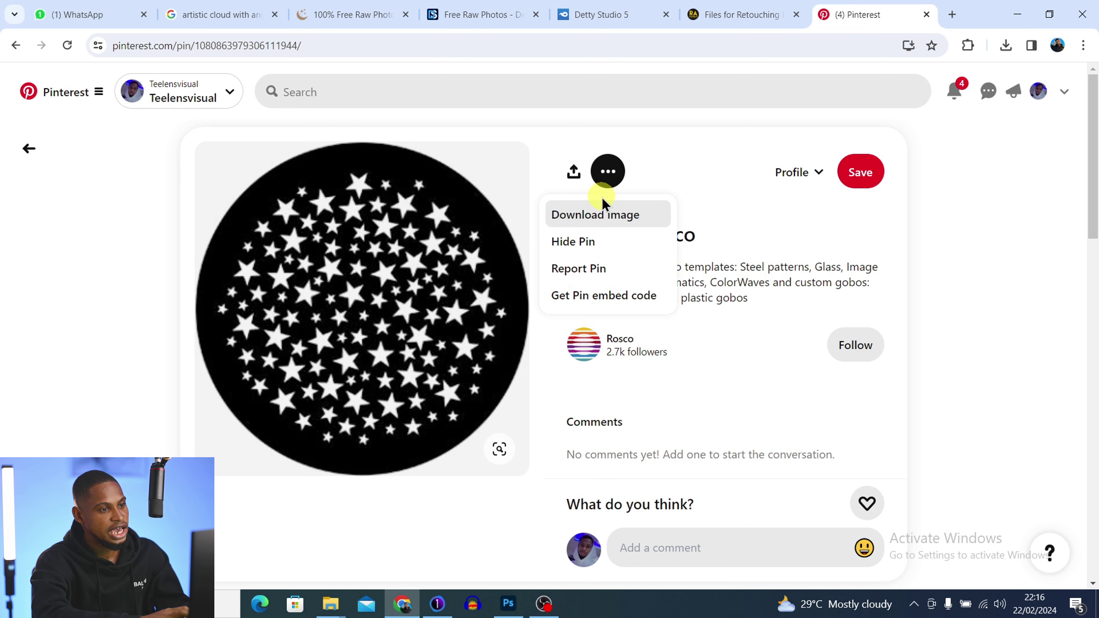
{"action": "left_click", "coordinate": [565, 216]}
{"action": "scroll", "coordinate": [544, 464], "scroll_direction": "down", "scroll_amount": 10}
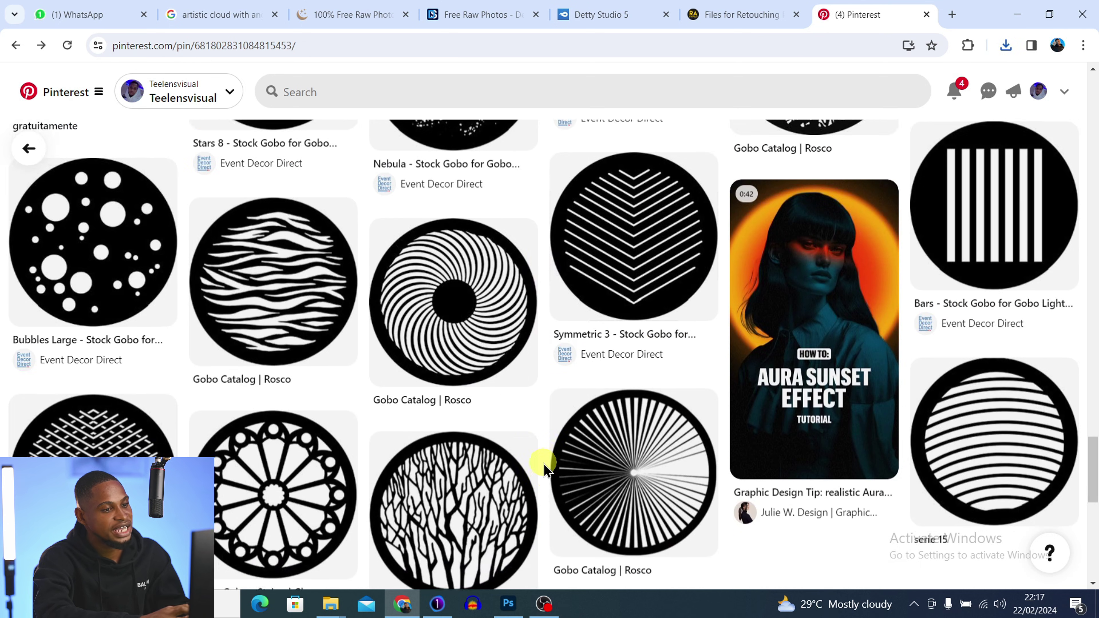
{"action": "scroll", "coordinate": [544, 465], "scroll_direction": "down", "scroll_amount": 10}
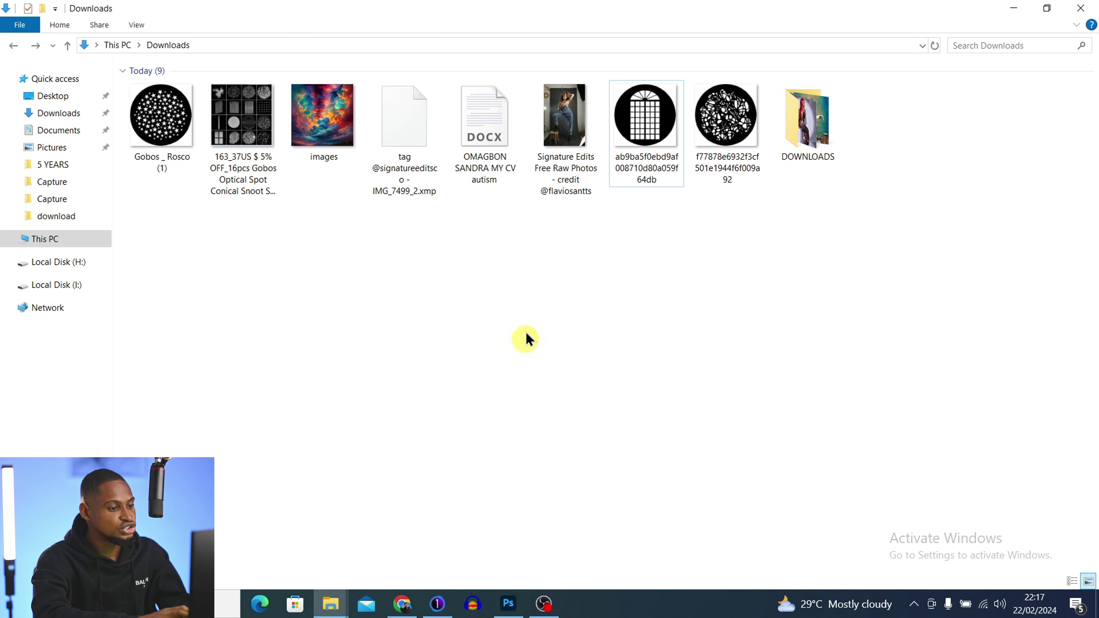
Switch to Photoshop and stamp the visible layers of the woman's portrait into a new merged layer on top.
{"action": "left_click", "coordinate": [508, 603]}
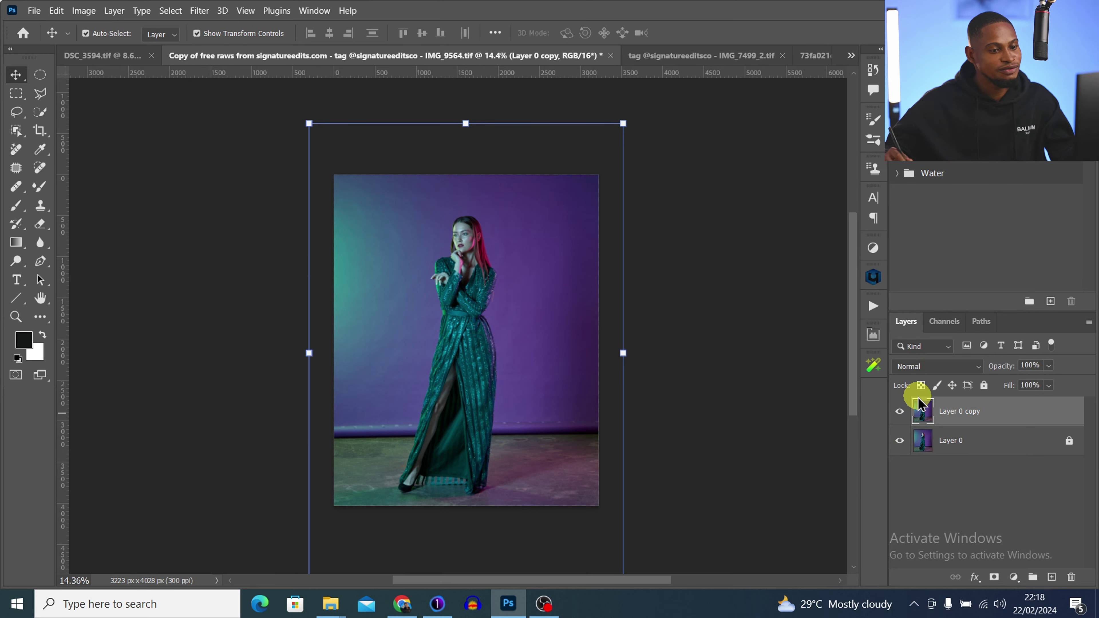
{"action": "key", "text": "ctrl+shift+alt+e"}
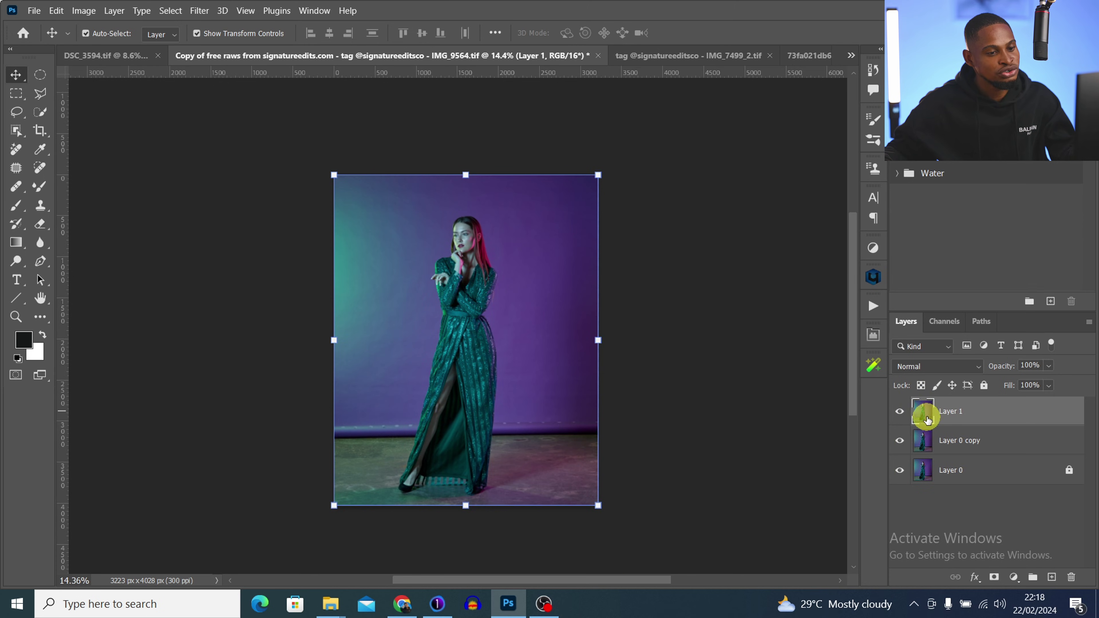
{"action": "key", "text": "ctrl"}
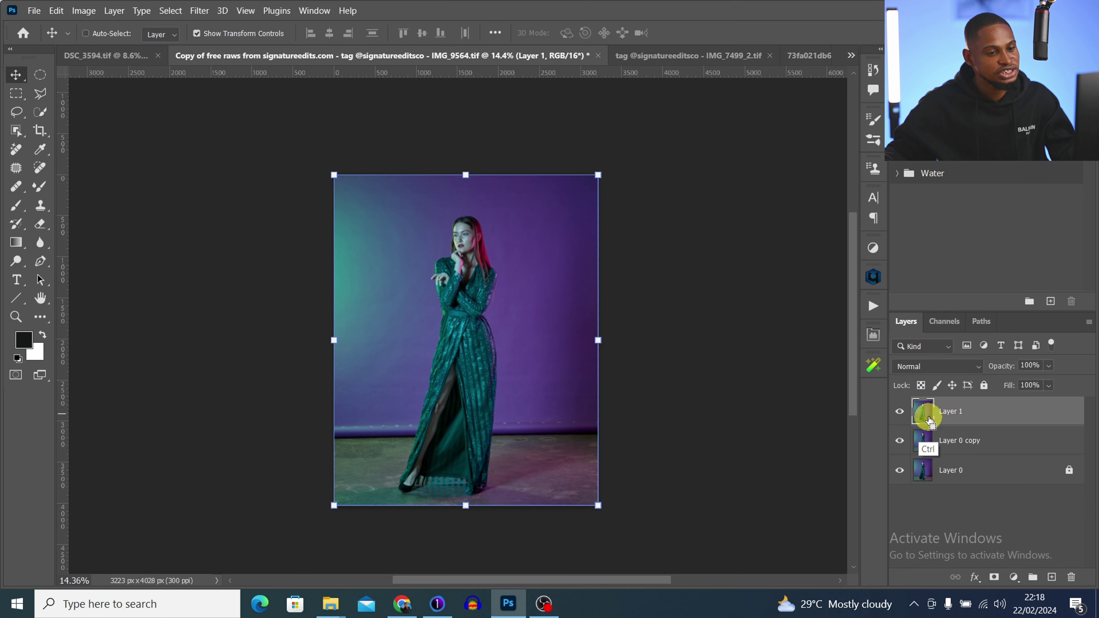
{"action": "left_click", "coordinate": [923, 420], "text": "ctrl"}
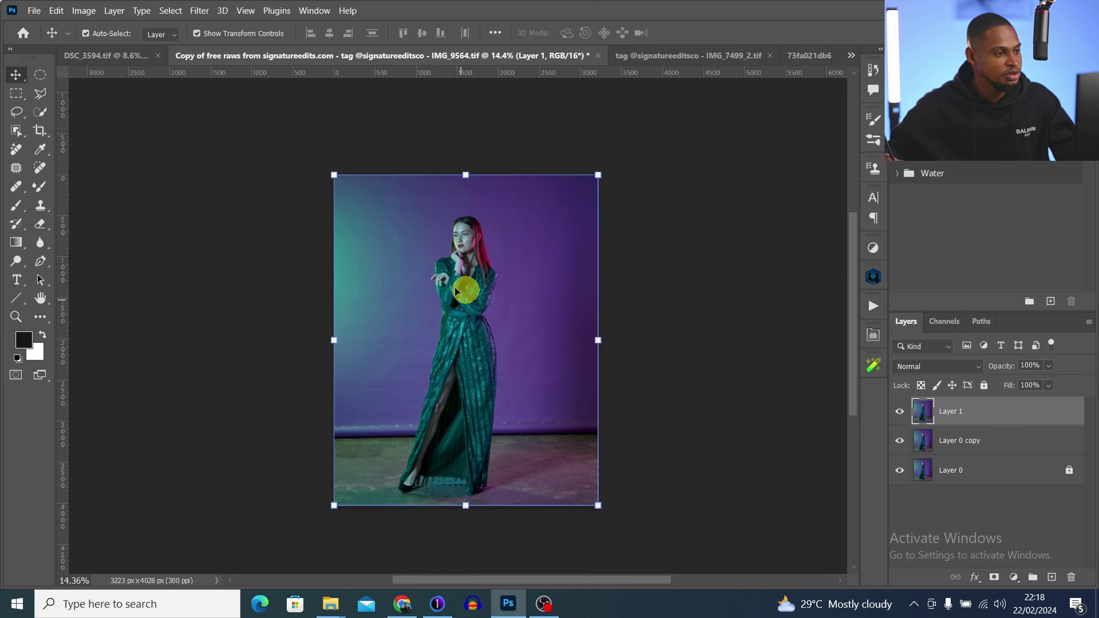
Select the woman on the merged layer with Select Subject and check the selection edge around her upper body.
{"action": "left_click", "coordinate": [40, 111]}
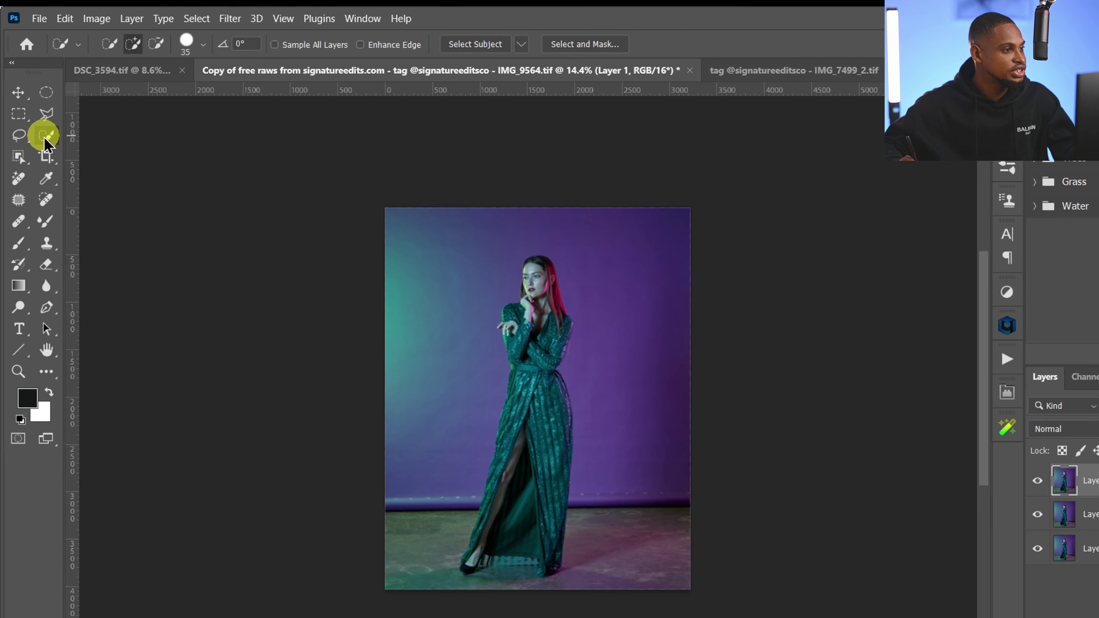
{"action": "left_click", "coordinate": [518, 51]}
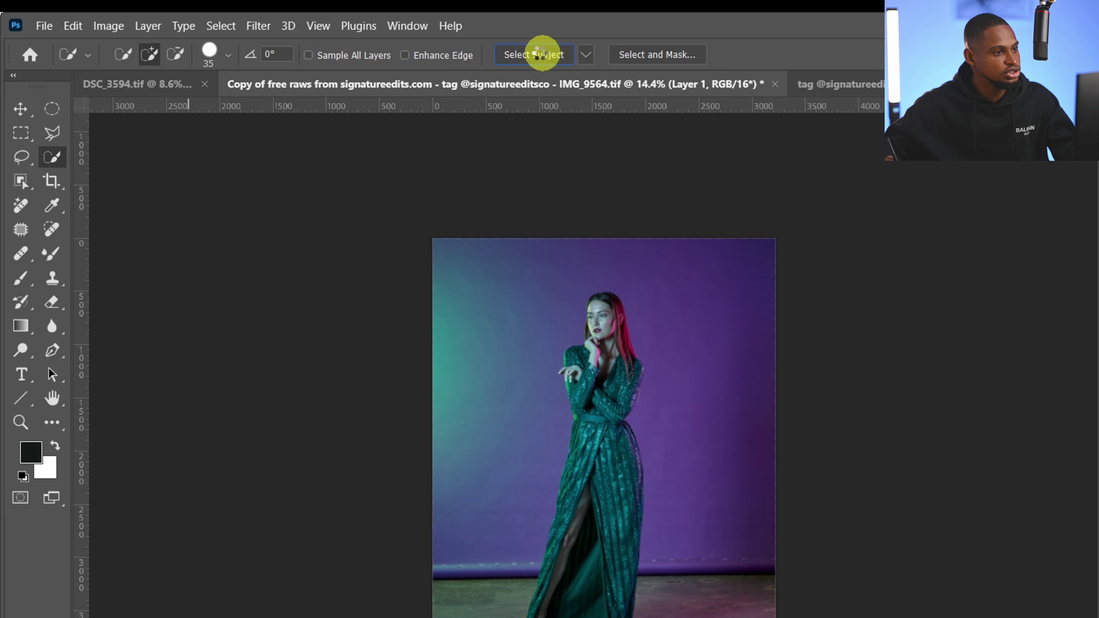
{"action": "key", "text": "z"}
{"action": "mouse_move", "coordinate": [432, 275]}
{"action": "left_mouse_down"}
{"action": "mouse_move", "coordinate": [559, 263]}
{"action": "mouse_move", "coordinate": [431, 182]}
{"action": "mouse_move", "coordinate": [444, 233]}
{"action": "mouse_move", "coordinate": [453, 233]}
{"action": "mouse_move", "coordinate": [434, 226]}
{"action": "mouse_move", "coordinate": [575, 330]}
{"action": "mouse_move", "coordinate": [674, 326]}
{"action": "mouse_move", "coordinate": [628, 321]}
{"action": "mouse_move", "coordinate": [613, 336]}
{"action": "mouse_move", "coordinate": [603, 228]}
{"action": "left_mouse_up"}
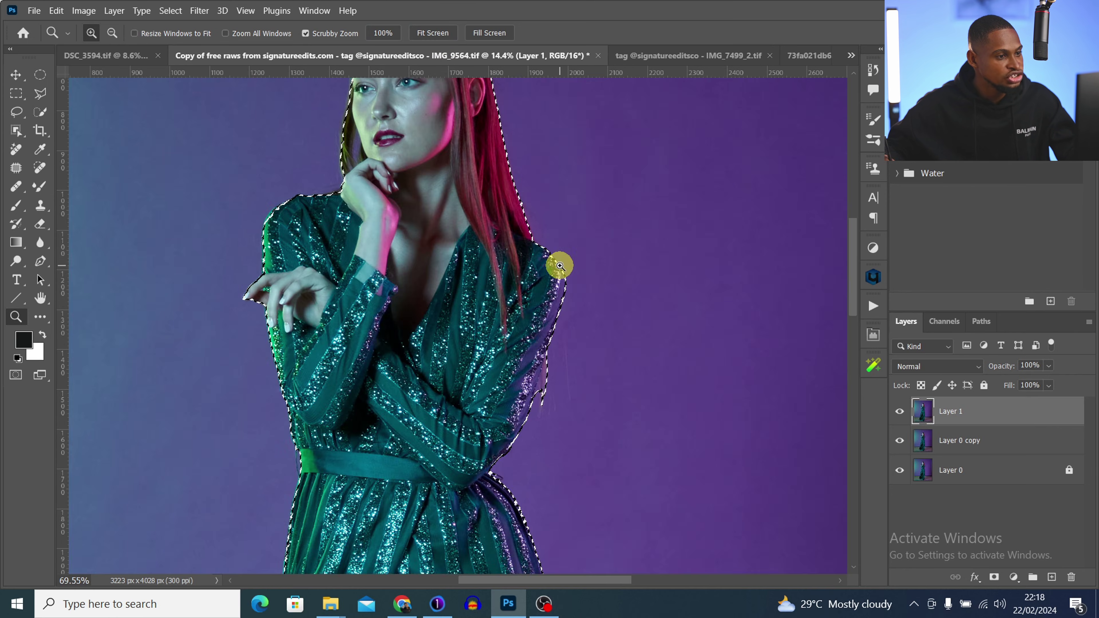
{"action": "key", "text": "l"}
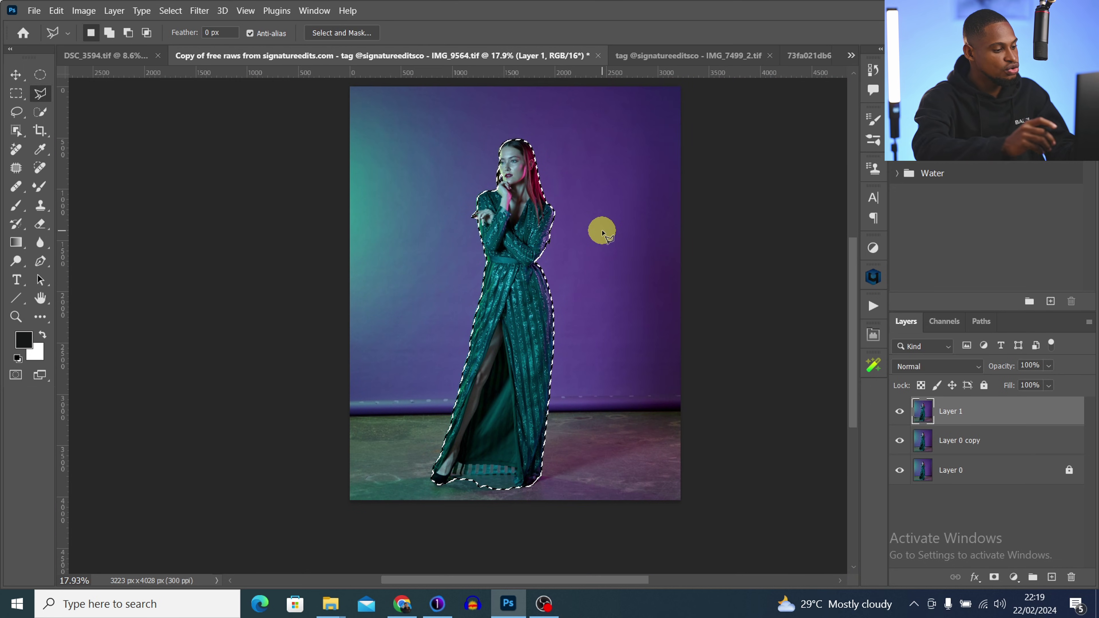
Invert the selection to copy the background onto its own layer, and hide the three layers beneath it.
{"action": "key", "text": "ctrl+shift+i"}
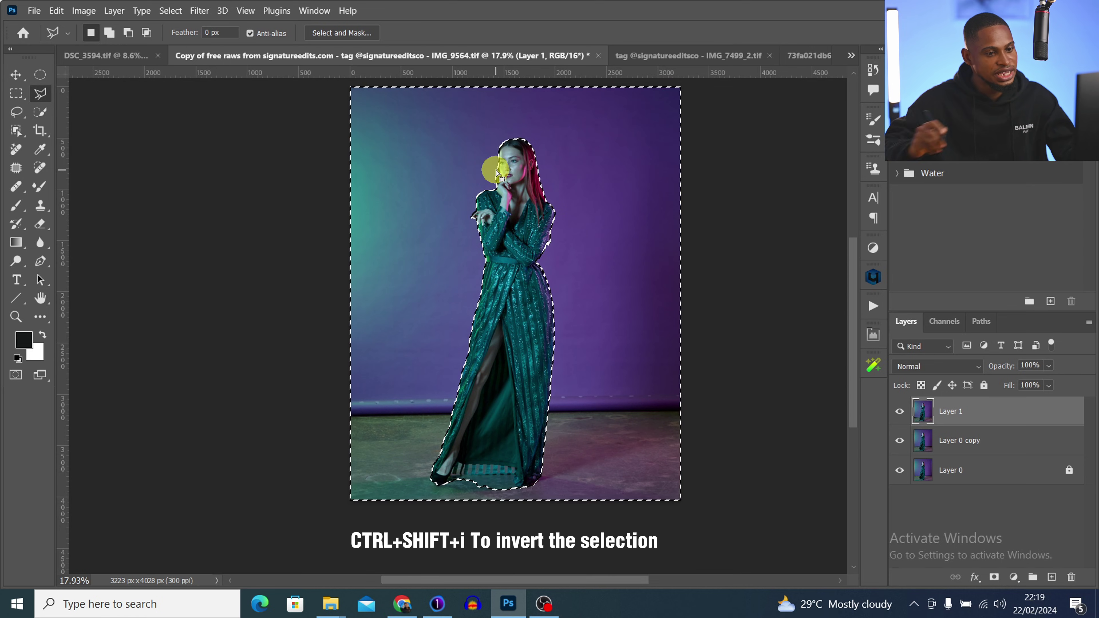
{"action": "key", "text": "ctrl+j"}
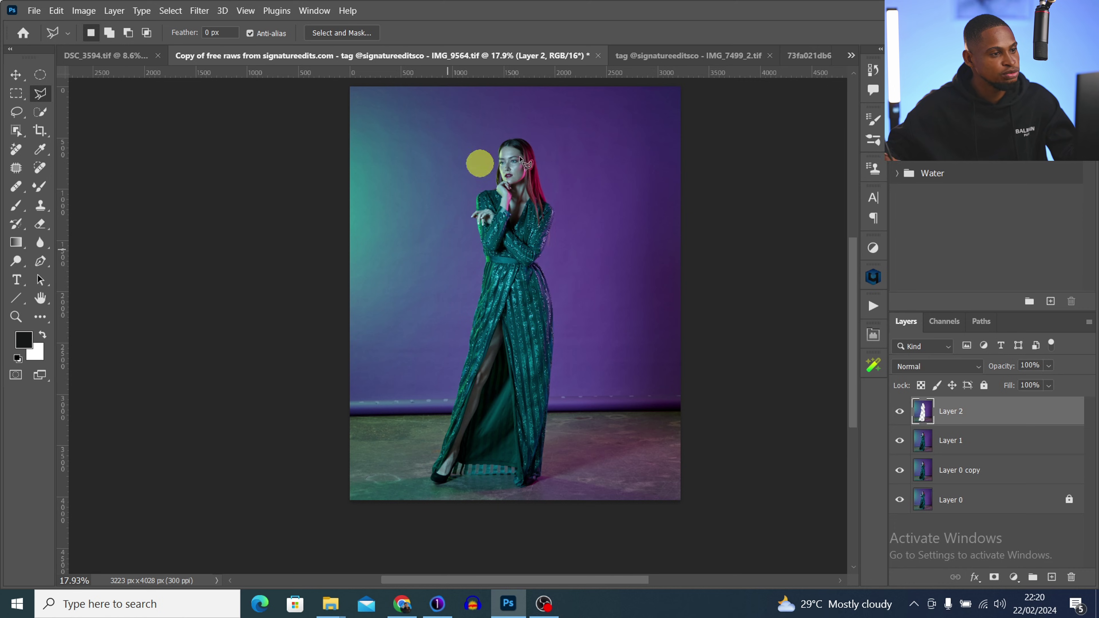
{"action": "left_click", "coordinate": [900, 442]}
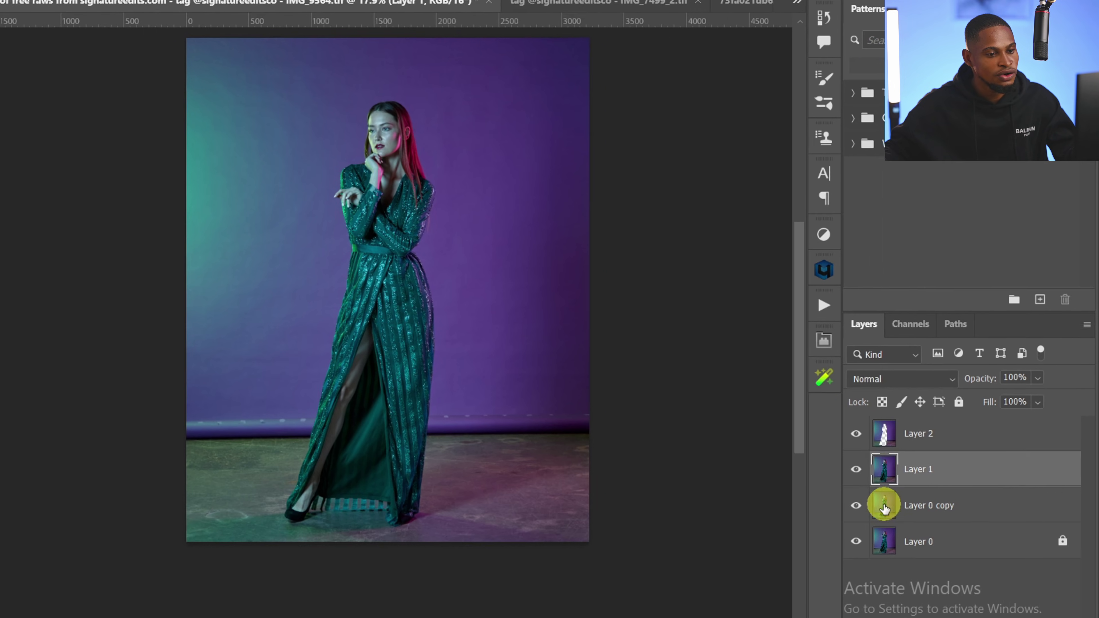
{"action": "left_click_drag", "start_coordinate": [849, 515], "coordinate": [846, 553]}
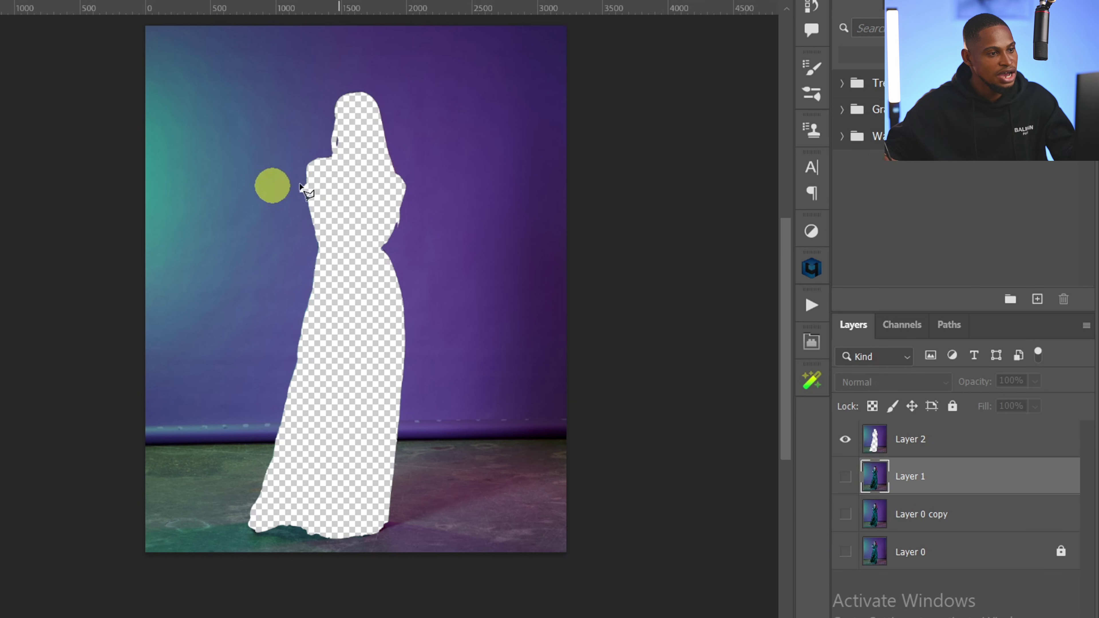
Show the three hidden lower layers again and rename the merged layer subkect and the background cutout layer background.
{"action": "left_click", "coordinate": [934, 553], "text": "shift"}
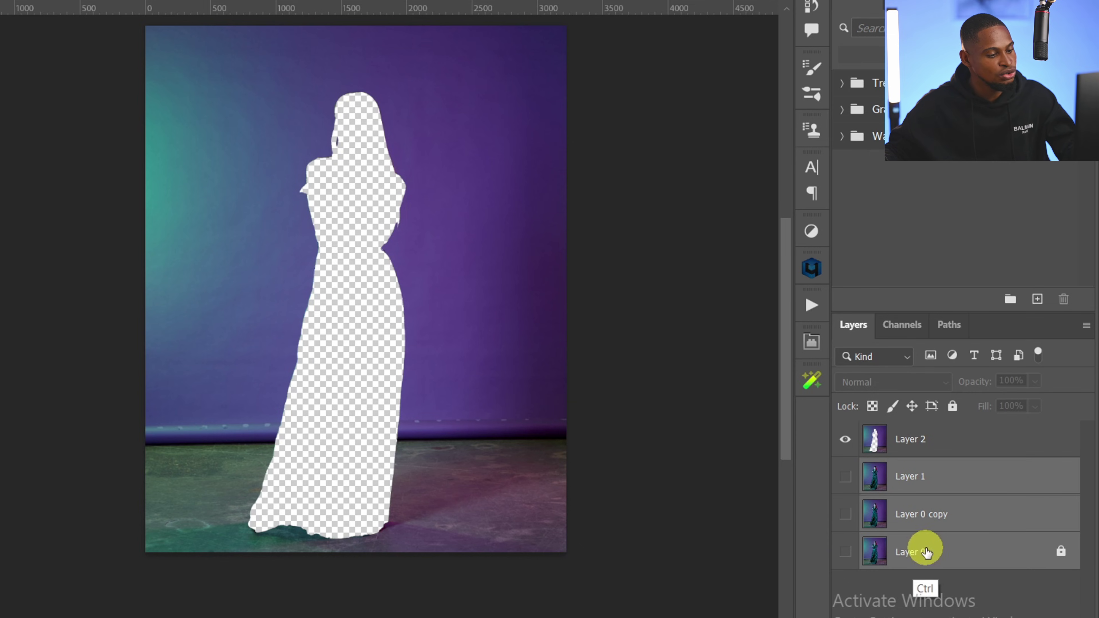
{"action": "left_click", "coordinate": [925, 552], "text": "ctrl"}
{"action": "left_click", "coordinate": [928, 523]}
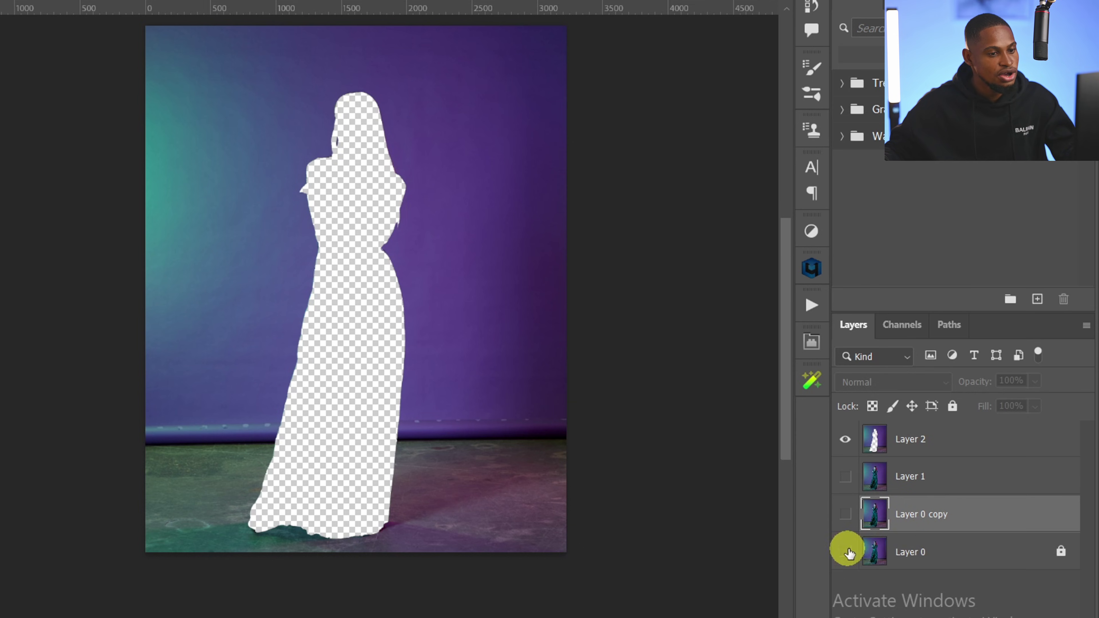
{"action": "left_click_drag", "start_coordinate": [849, 553], "coordinate": [847, 476]}
{"action": "left_click", "coordinate": [918, 477]}
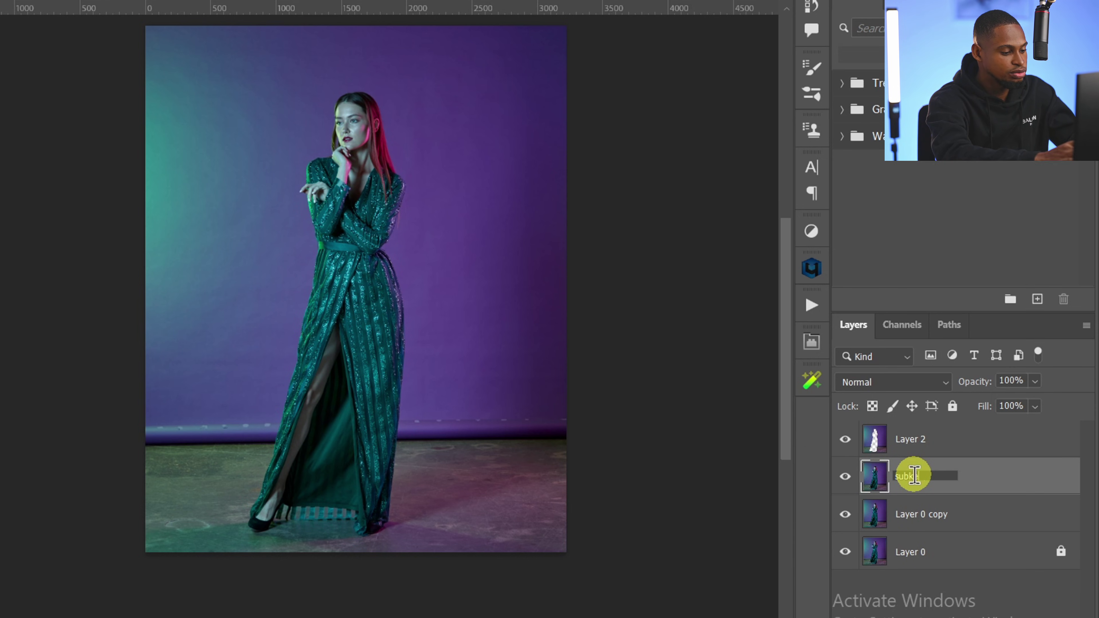
{"action": "double_click", "coordinate": [911, 440]}
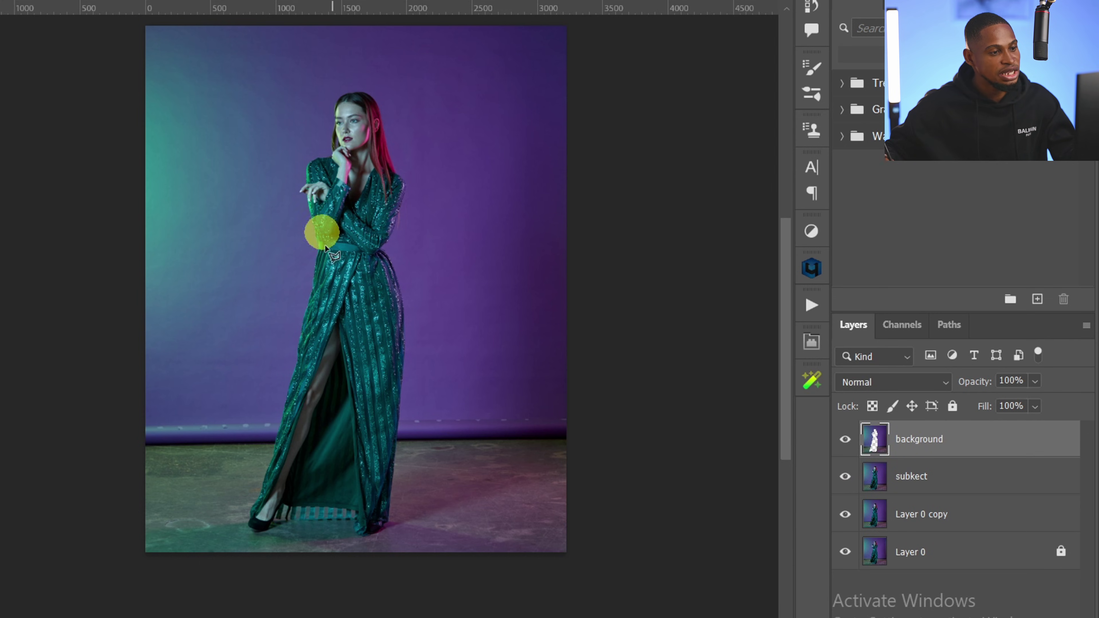
Load the background layer's outline as a selection, invert it, and add it as a layer mask on the subkect layer.
{"action": "left_click", "coordinate": [924, 484]}
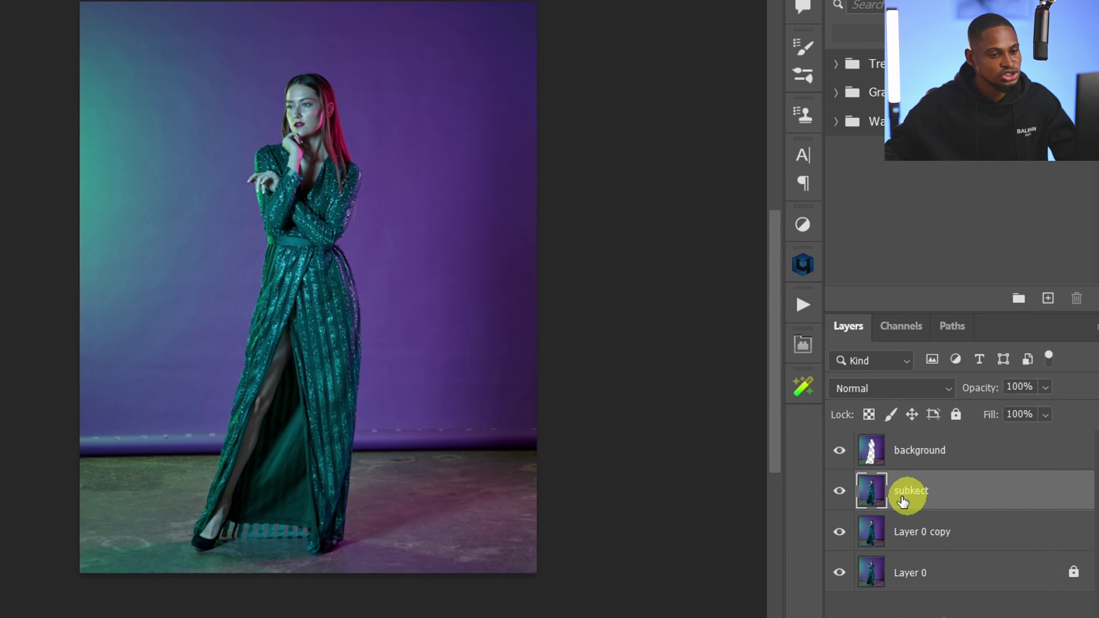
{"action": "left_click", "coordinate": [866, 449]}
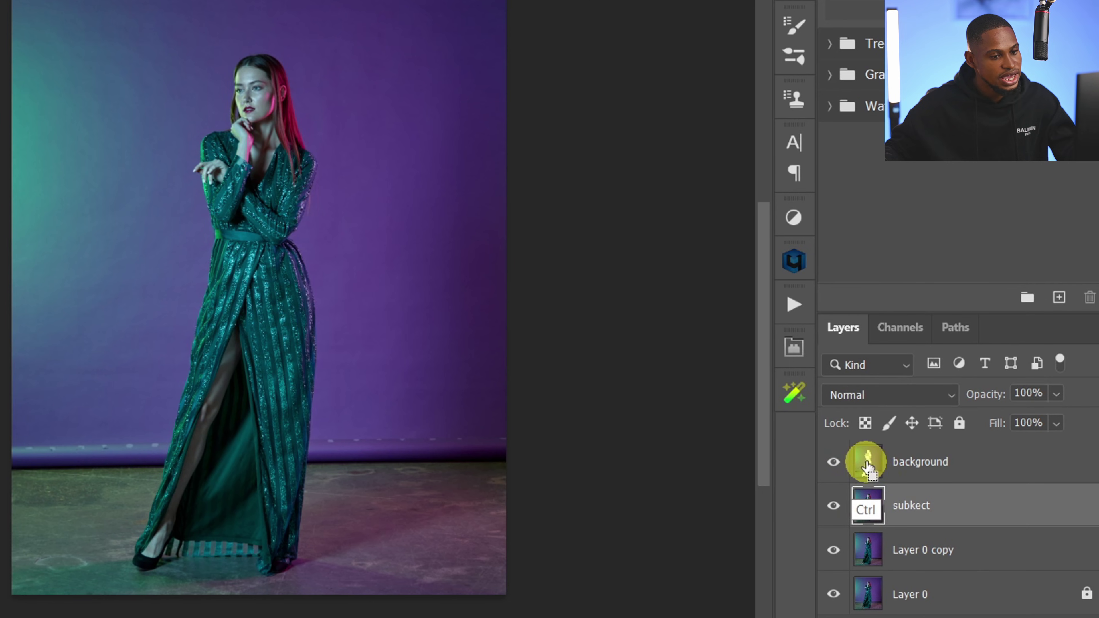
{"action": "left_click", "coordinate": [868, 462], "text": "ctrl"}
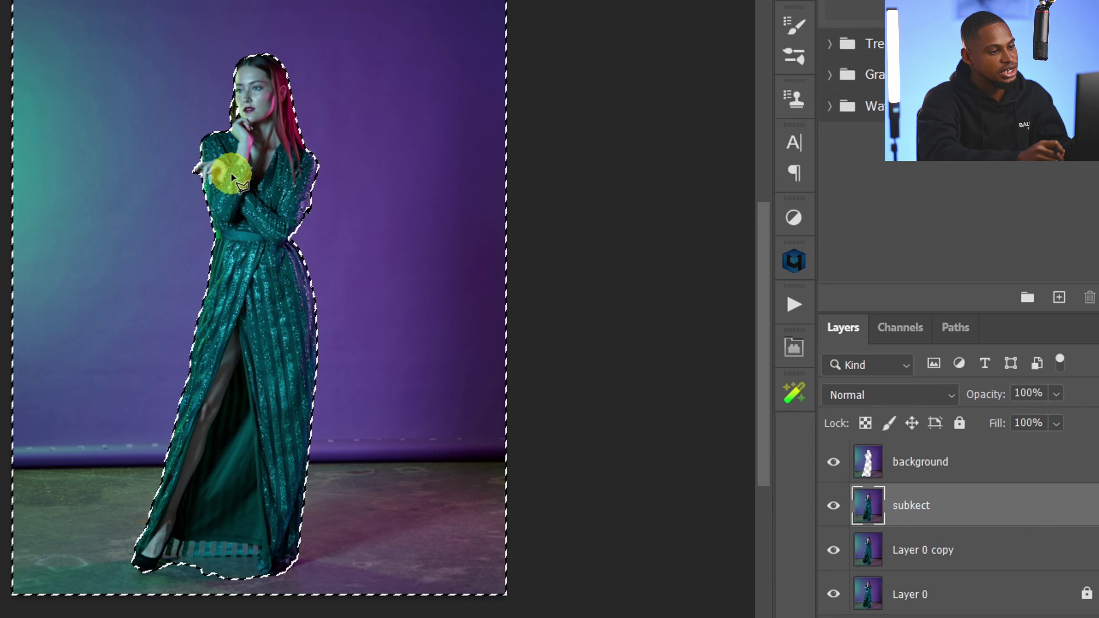
{"action": "key", "text": "ctrl+shift+i"}
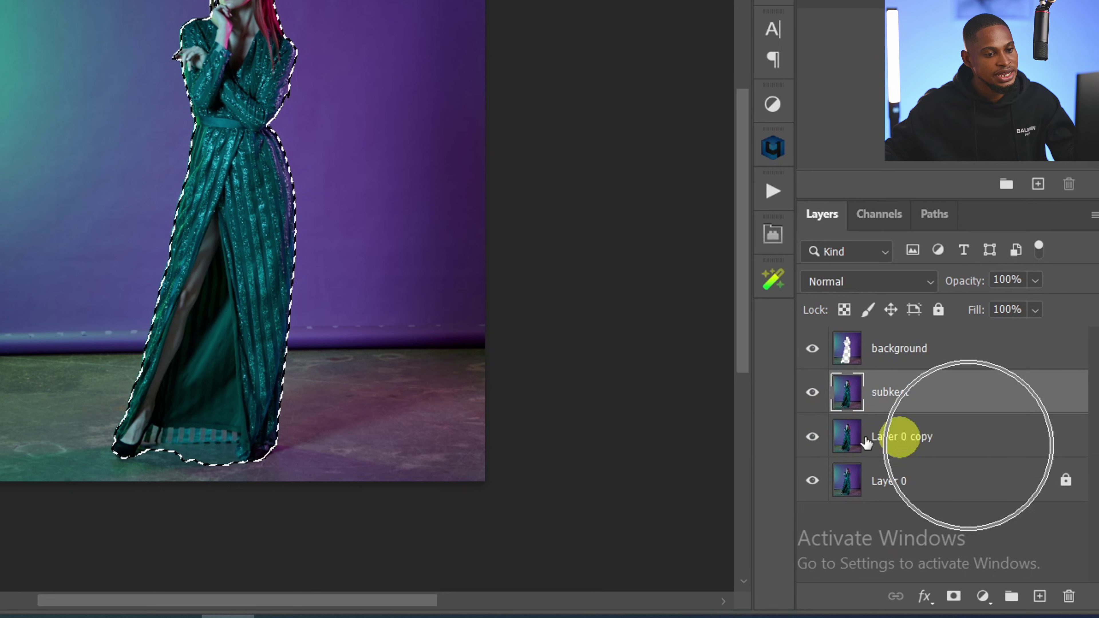
{"action": "left_click", "coordinate": [952, 596]}
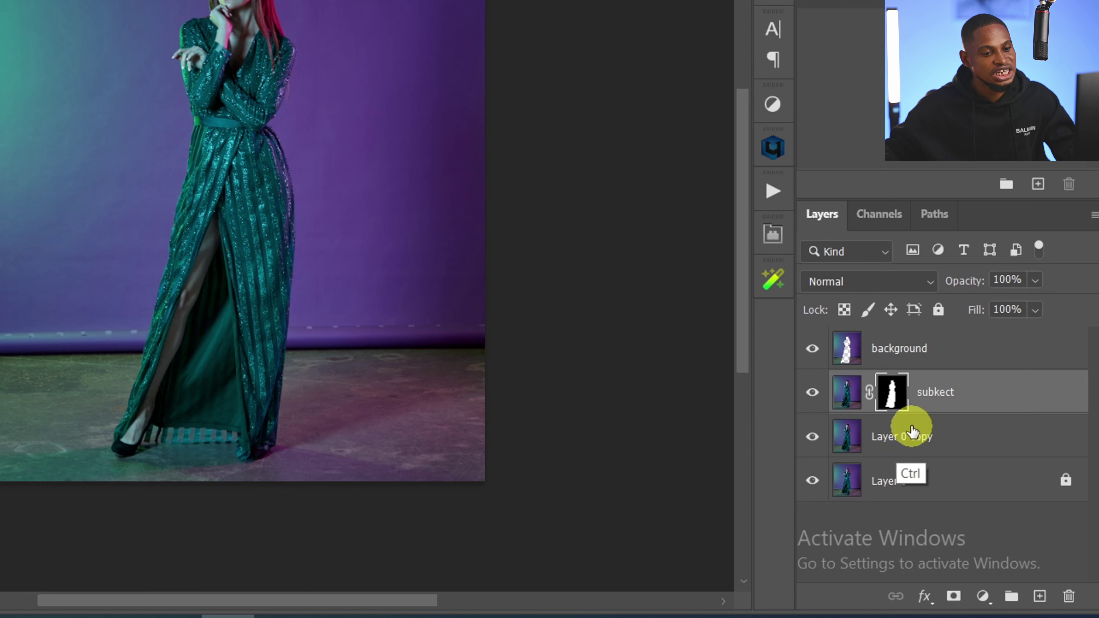
Move the background layer beneath the masked subkect layer.
{"action": "left_click", "coordinate": [891, 402], "text": "ctrl"}
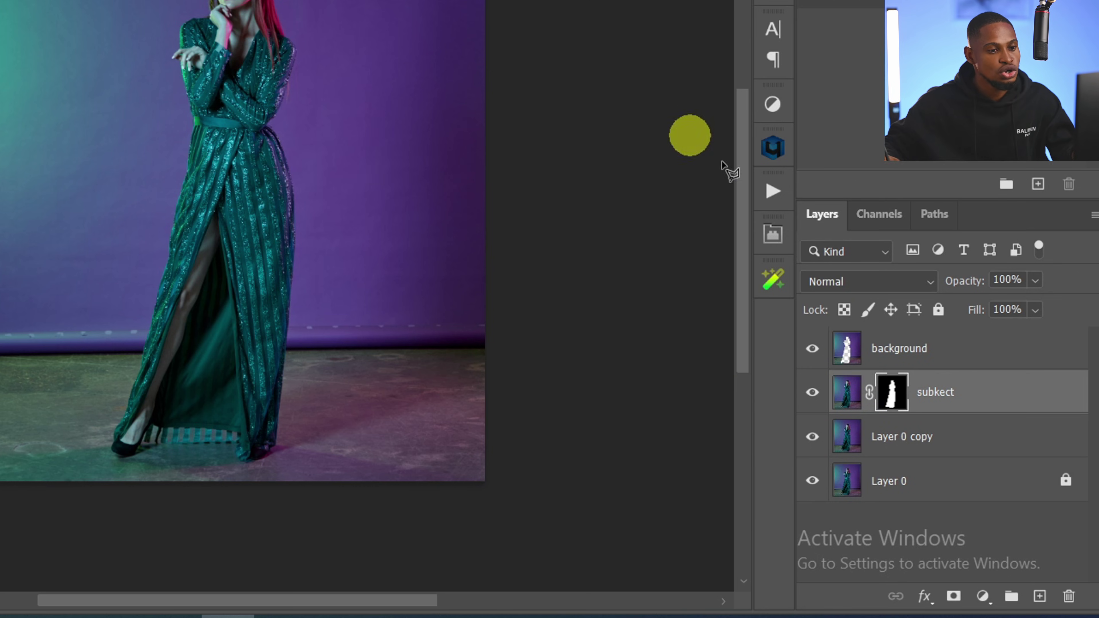
{"action": "left_click", "coordinate": [900, 355]}
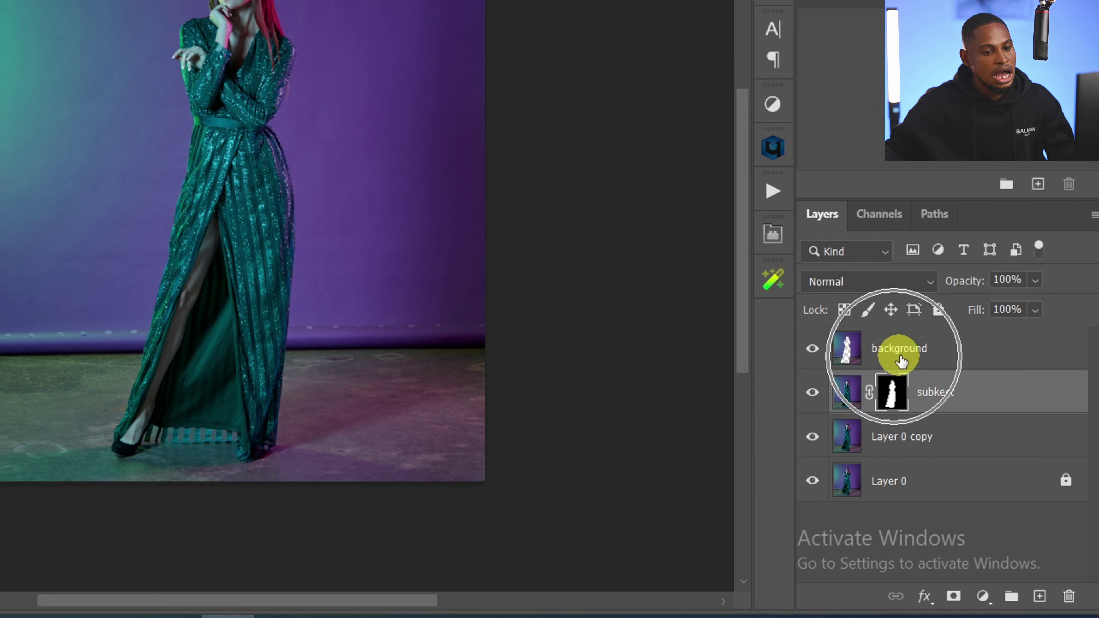
{"action": "left_click", "coordinate": [932, 359], "text": "ctrl"}
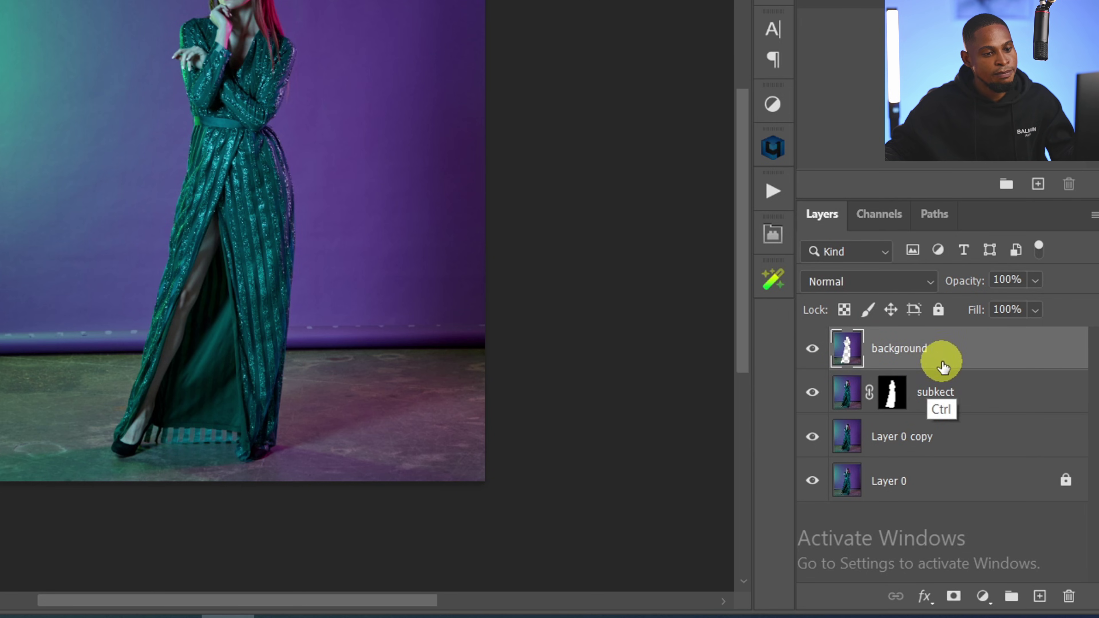
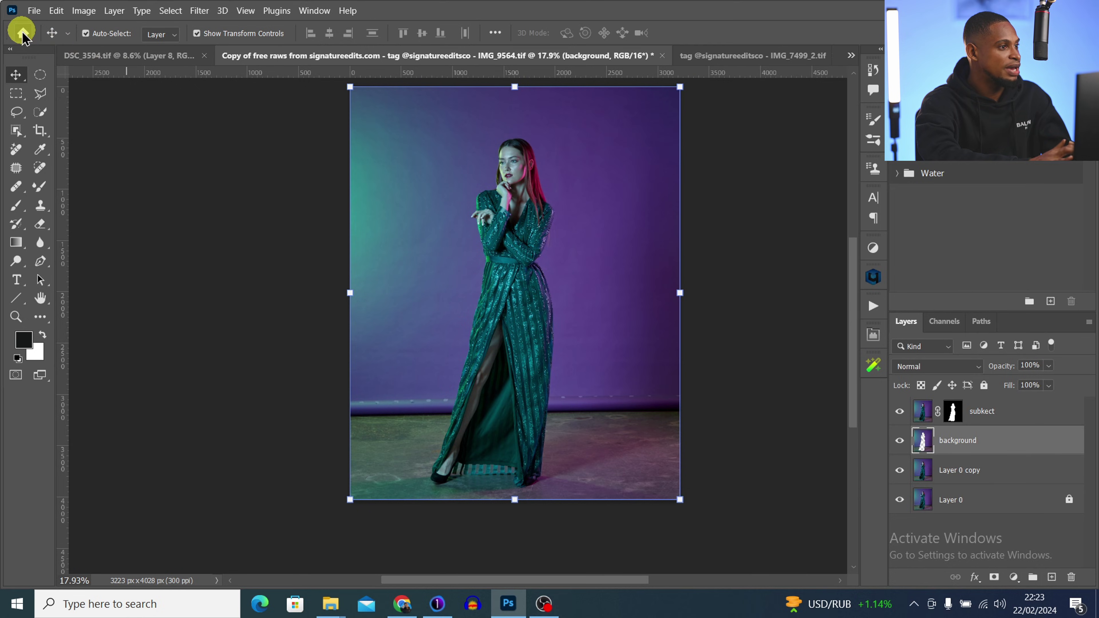
Open the star-pattern image Gobos _ Rosco (1) from the Downloads folder and fit it to the view.
{"action": "left_click", "coordinate": [22, 34]}
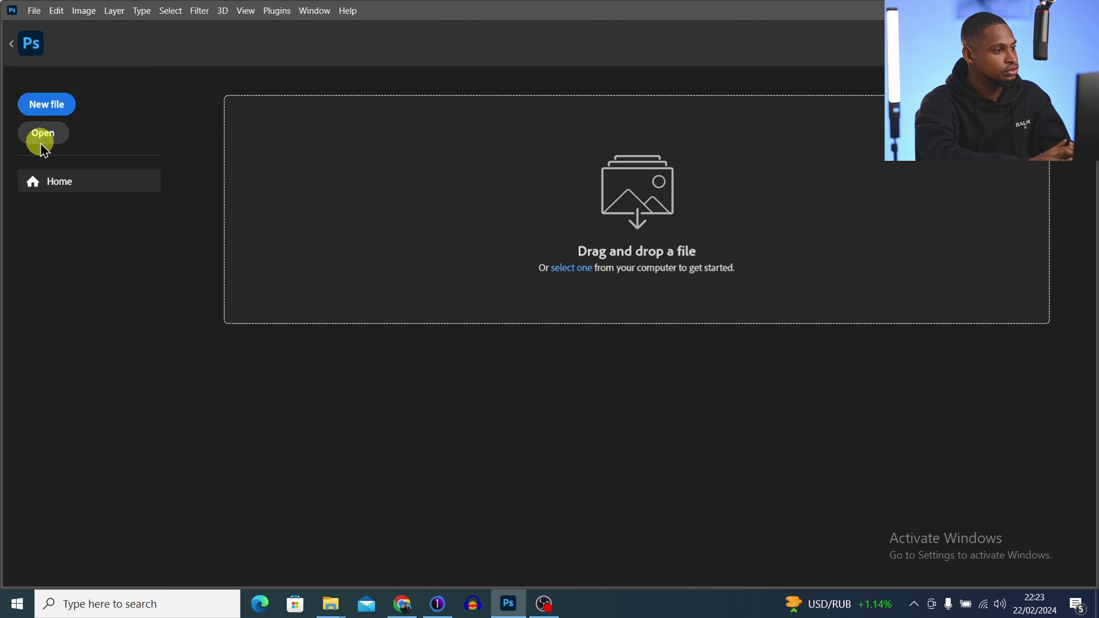
{"action": "left_click", "coordinate": [43, 134]}
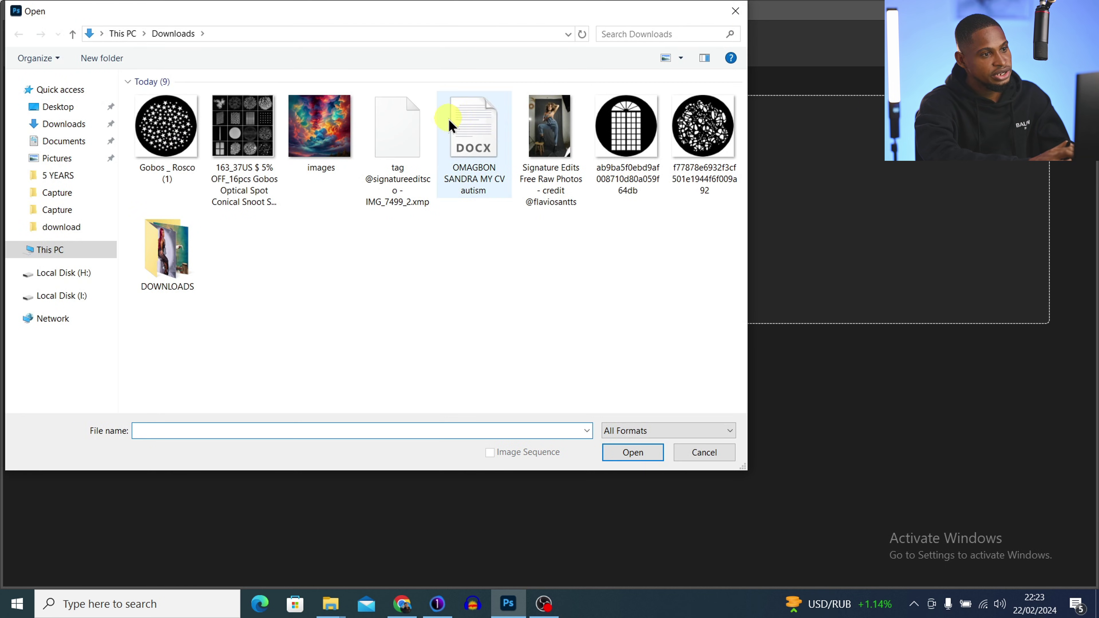
{"action": "left_click", "coordinate": [167, 127]}
{"action": "left_click", "coordinate": [647, 455]}
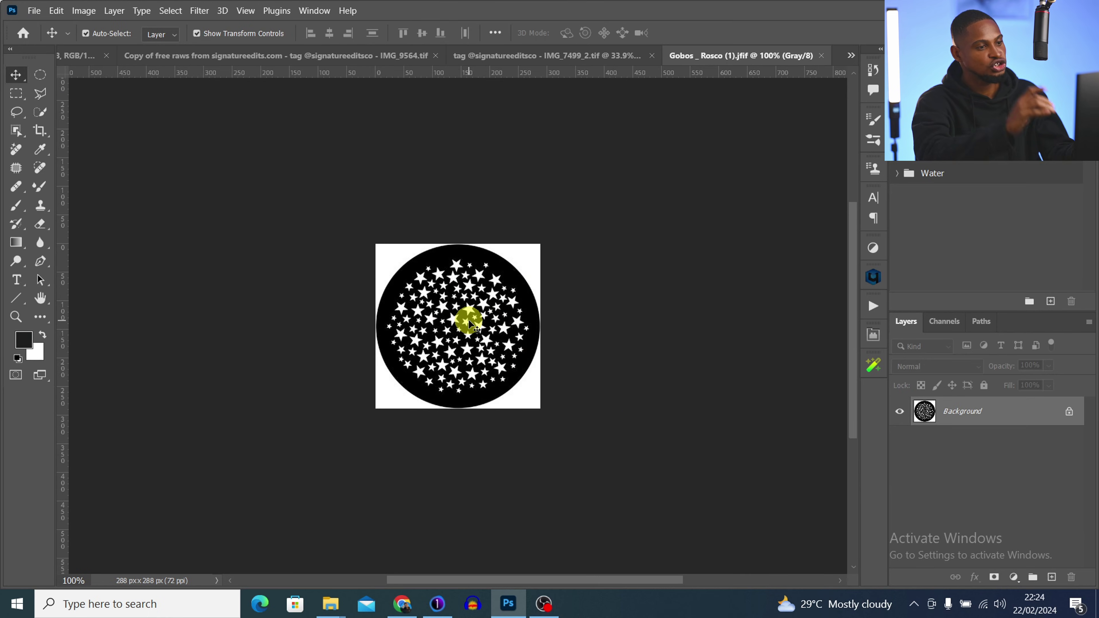
{"action": "key", "text": "ctrl+0"}
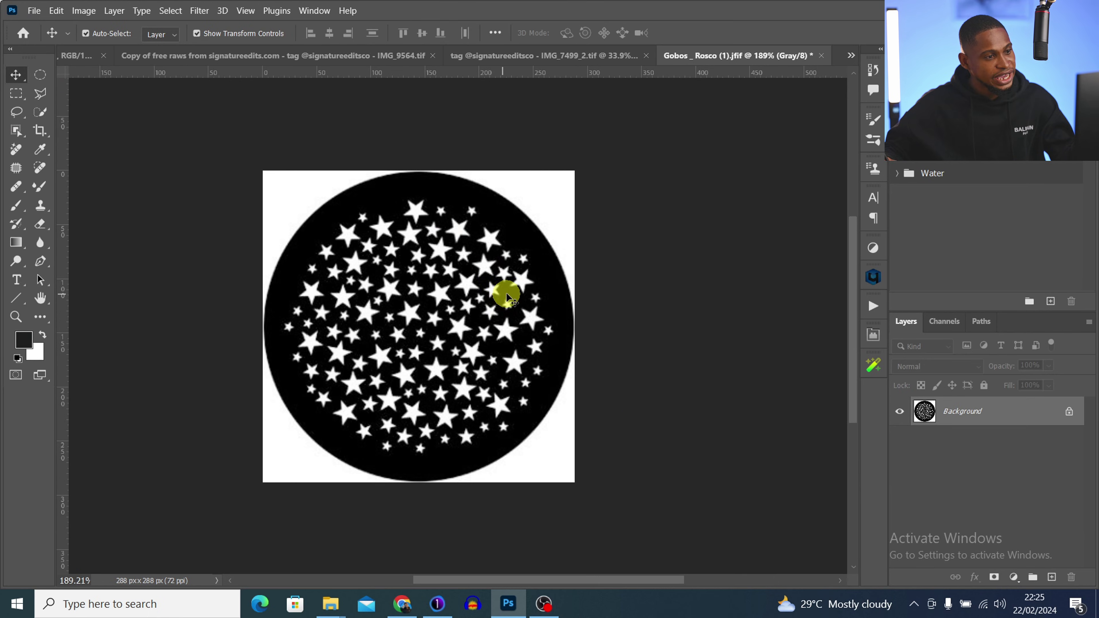
Select the black star circle with the Object Selection tool and copy it into the portrait above the background layer.
{"action": "left_click", "coordinate": [16, 131]}
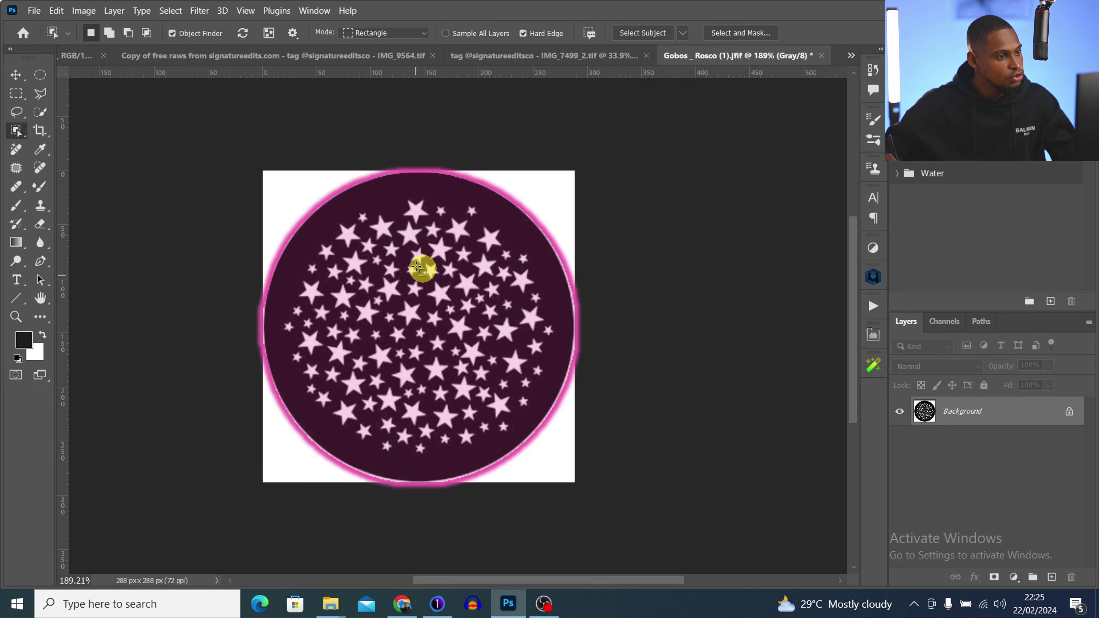
{"action": "left_click", "coordinate": [396, 265]}
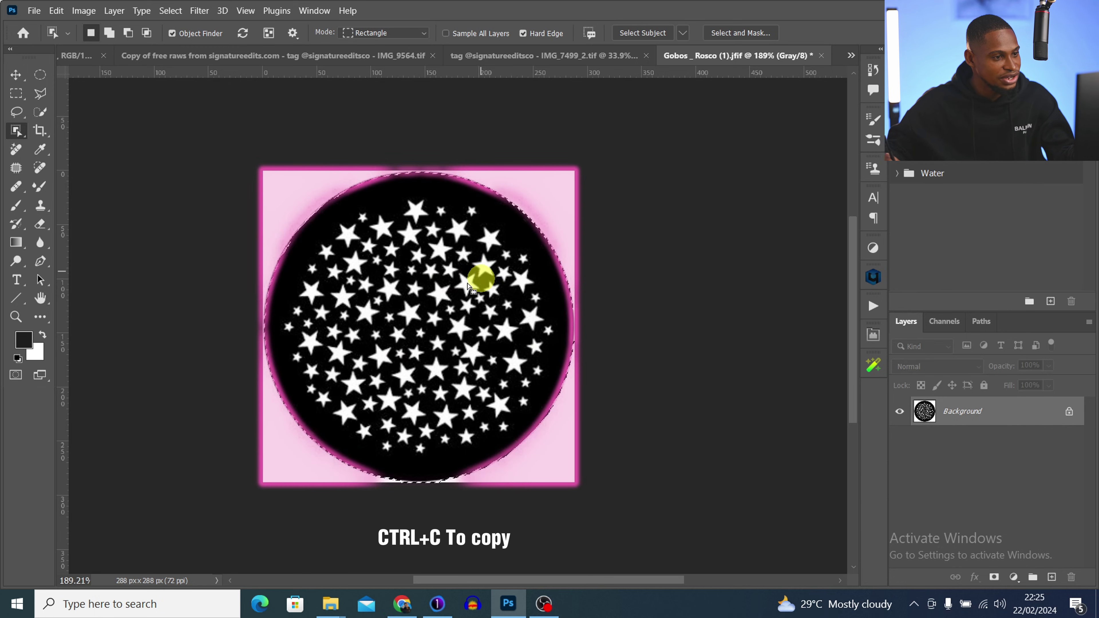
{"action": "left_click", "coordinate": [391, 59]}
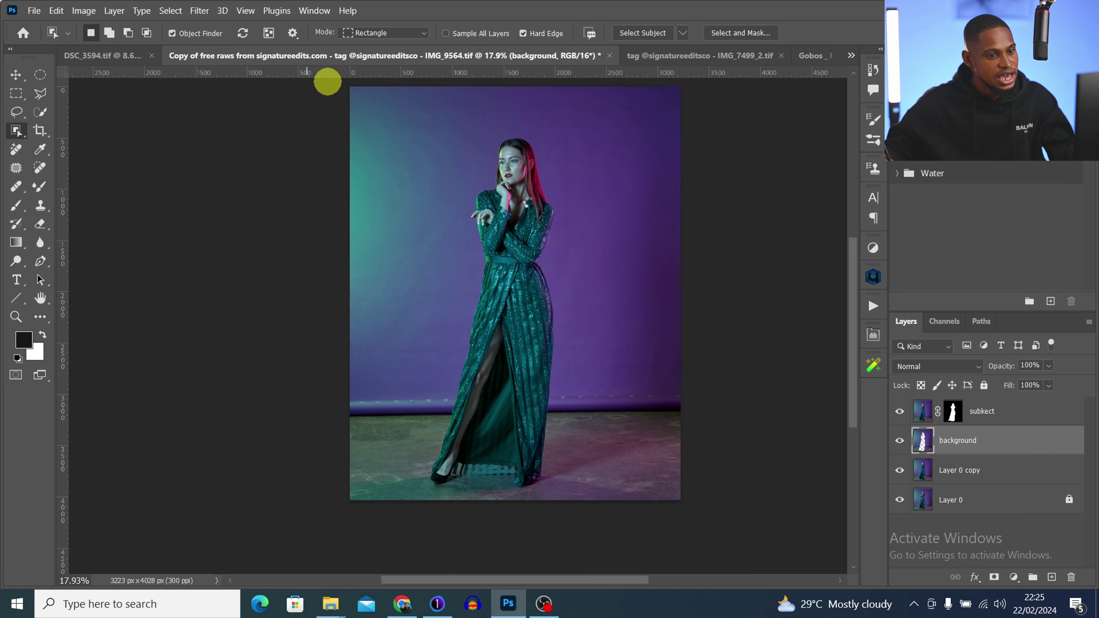
{"action": "key", "text": "ctrl+v"}
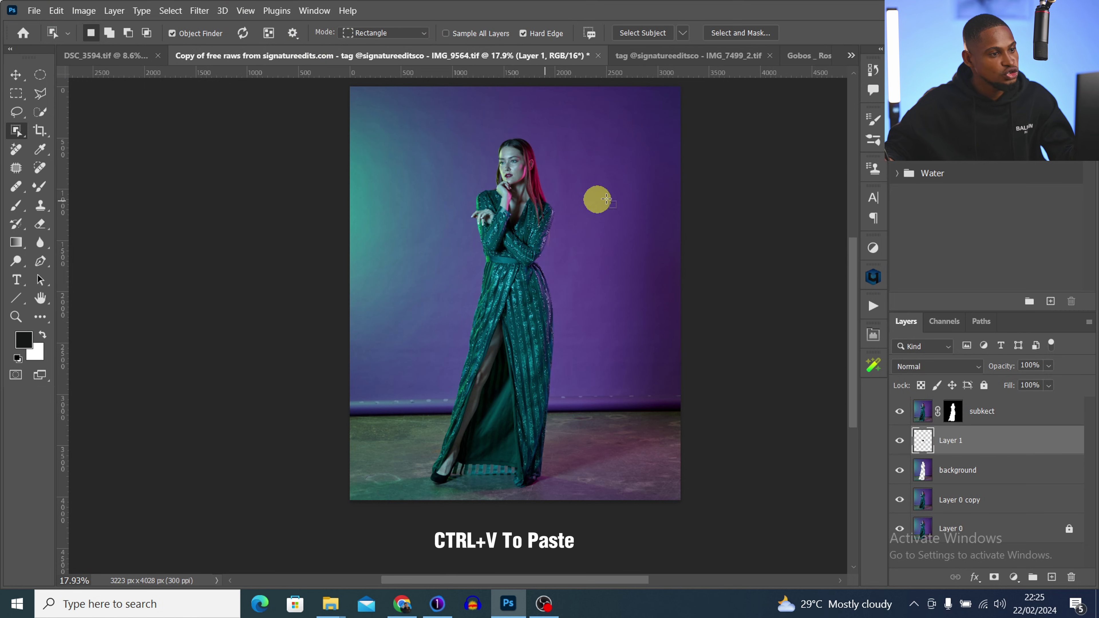
Bring the pasted gobo layer to the top of the stack and scale it to about 853%, centred over the woman's upper body.
{"action": "key", "text": "b"}
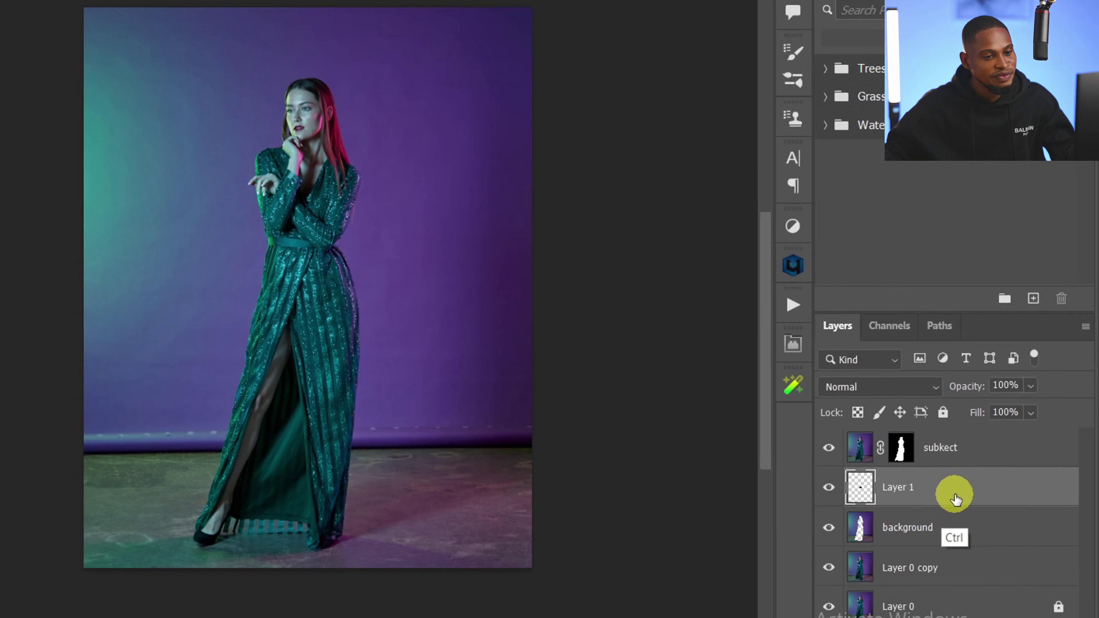
{"action": "left_click_drag", "start_coordinate": [1004, 448], "coordinate": [910, 380]}
{"action": "left_click_drag", "start_coordinate": [815, 416], "coordinate": [813, 418]}
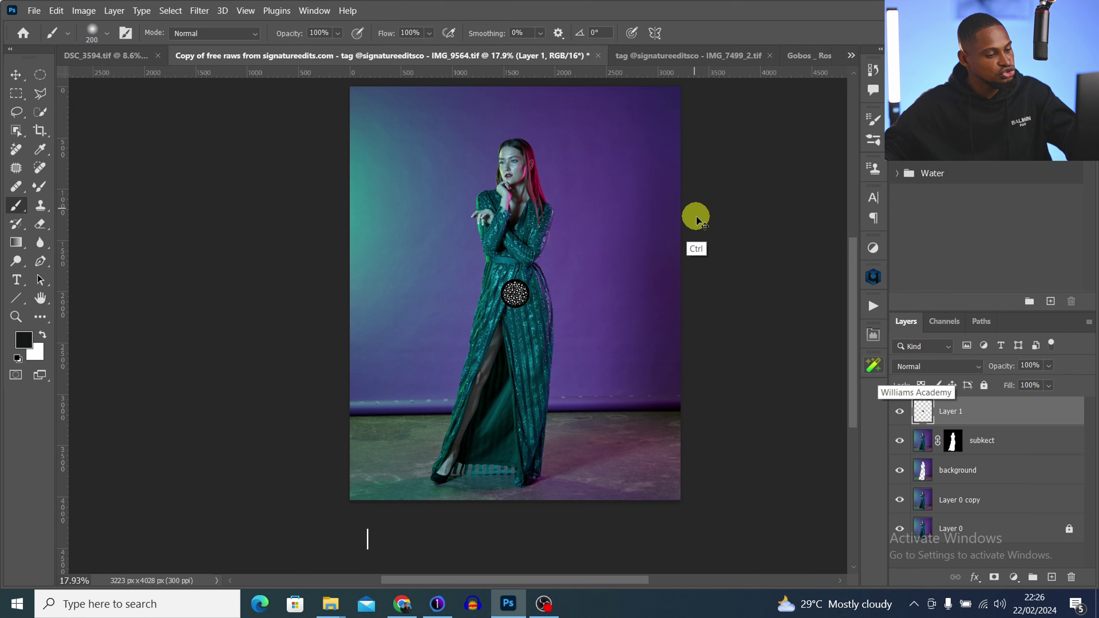
{"action": "key", "text": "ctrl+t"}
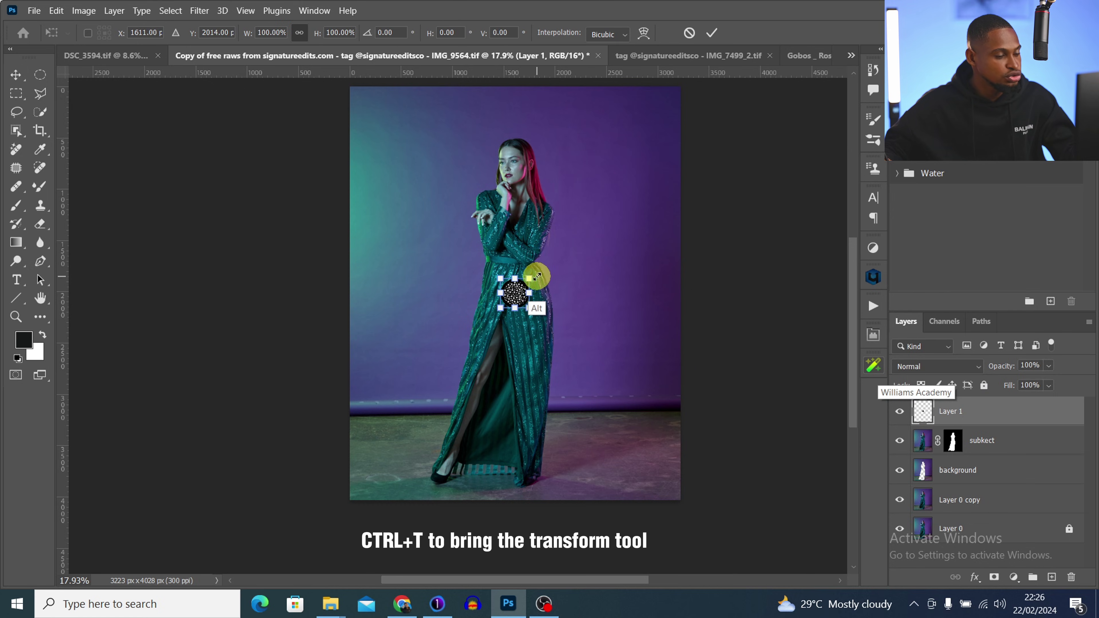
{"action": "left_click_drag", "start_coordinate": [532, 278], "coordinate": [643, 159]}
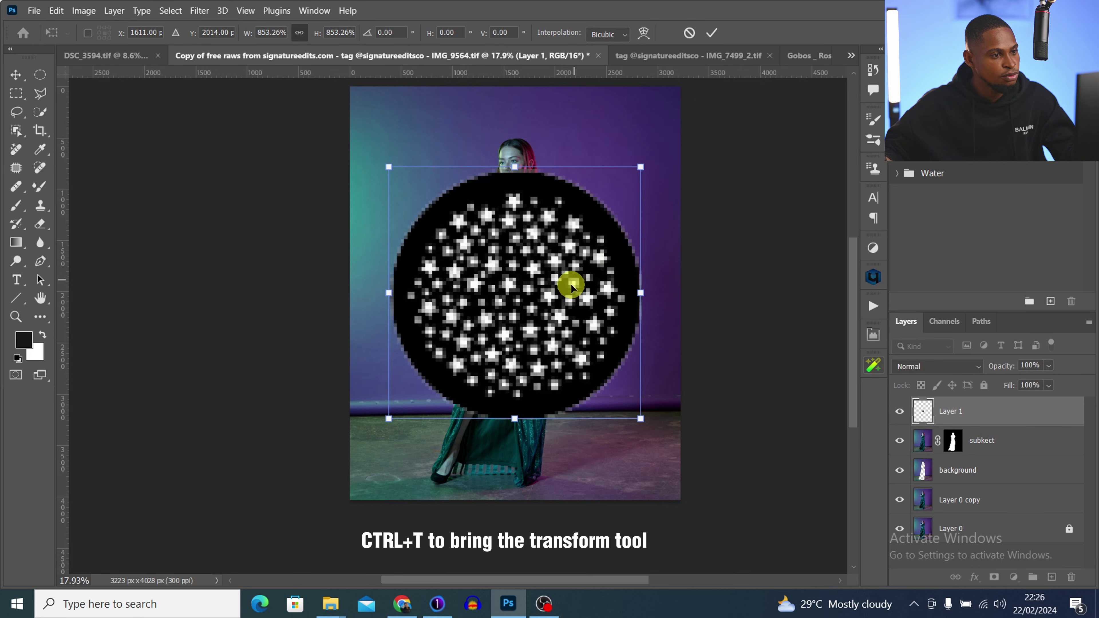
{"action": "left_click_drag", "start_coordinate": [569, 282], "coordinate": [575, 194]}
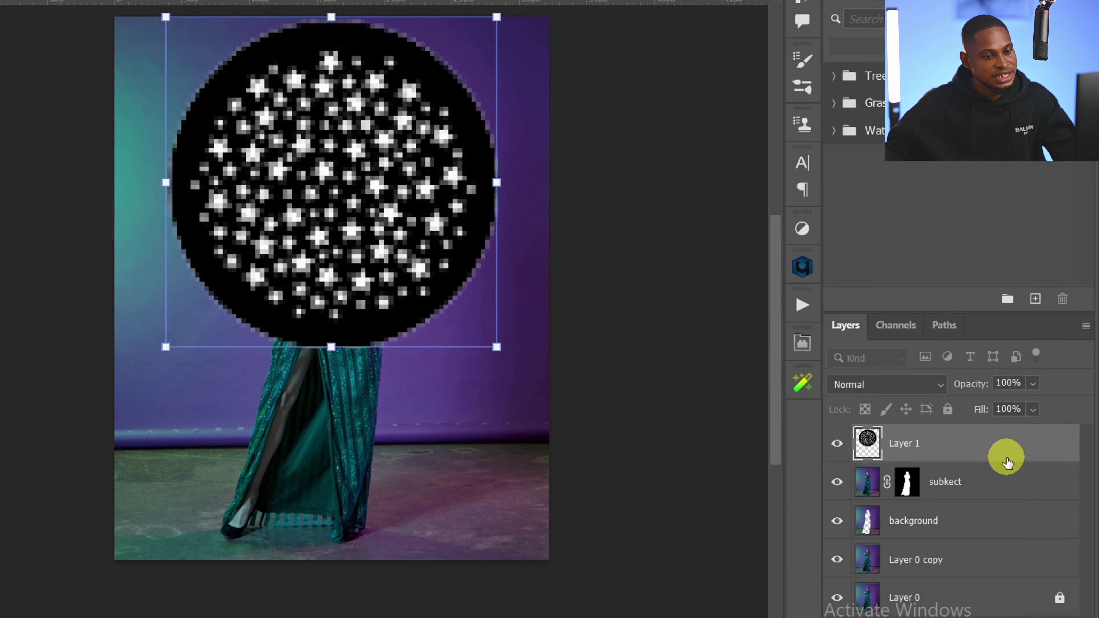
{"action": "key", "text": "Return"}
Place the gobo layer beneath the subkect layer and set its blend mode to Screen.
{"action": "left_click_drag", "start_coordinate": [1008, 441], "coordinate": [986, 506]}
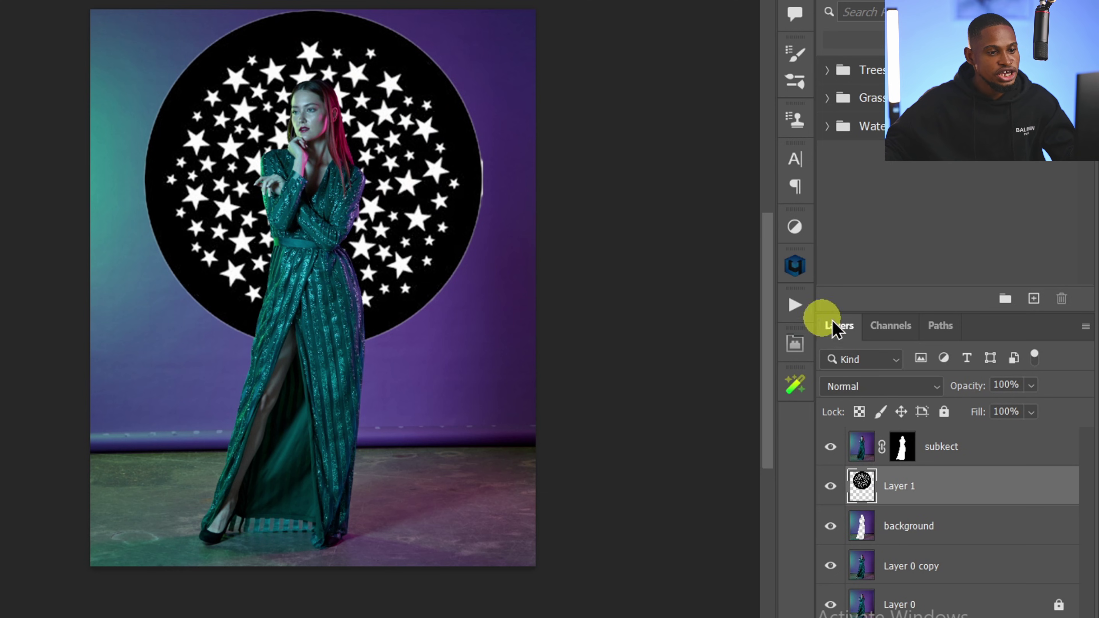
{"action": "left_click", "coordinate": [853, 389]}
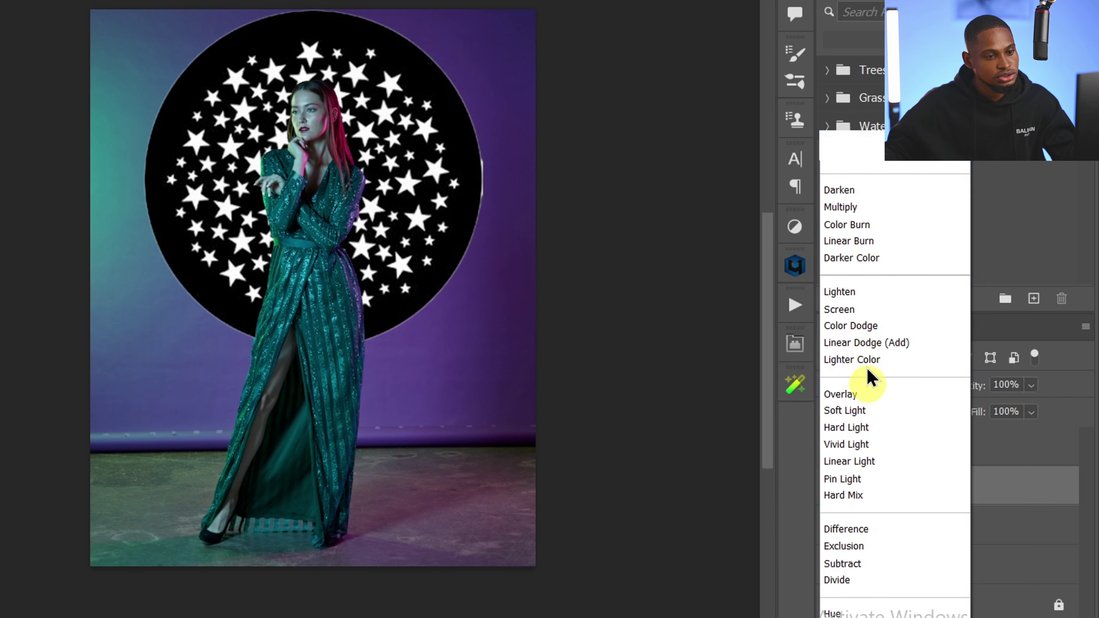
{"action": "left_click", "coordinate": [851, 310]}
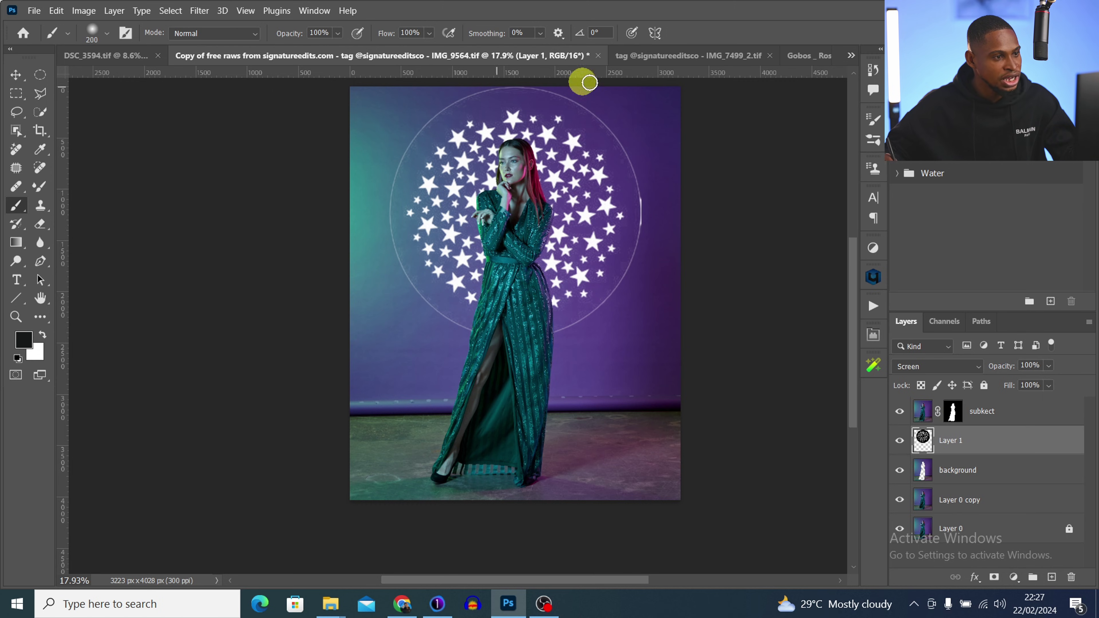
Check the original gobo document, and rename the pasted gobo layer in the portrait snooth.
{"action": "left_click", "coordinate": [808, 56]}
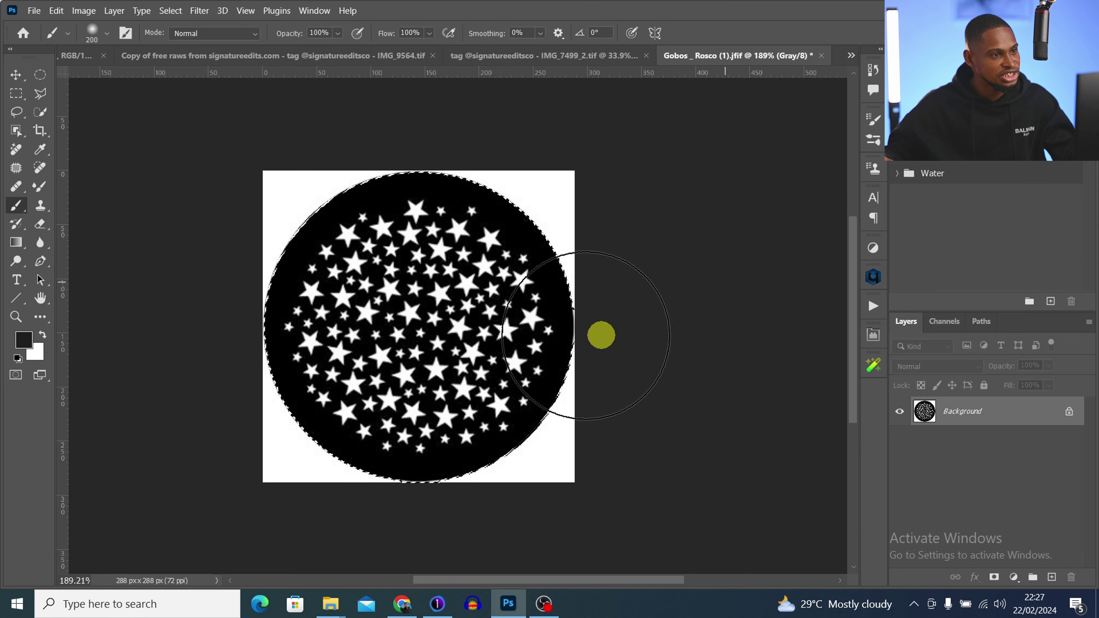
{"action": "left_click", "coordinate": [245, 56]}
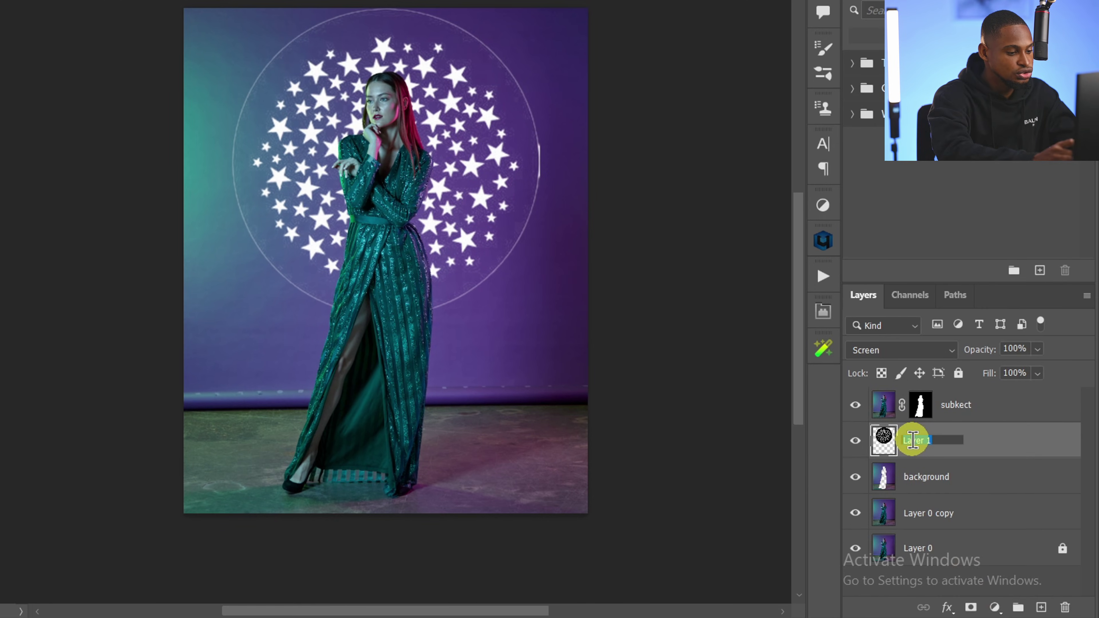
{"action": "left_click", "coordinate": [912, 439]}
{"action": "type", "text": "smooth"}
{"action": "key", "text": "Return"}
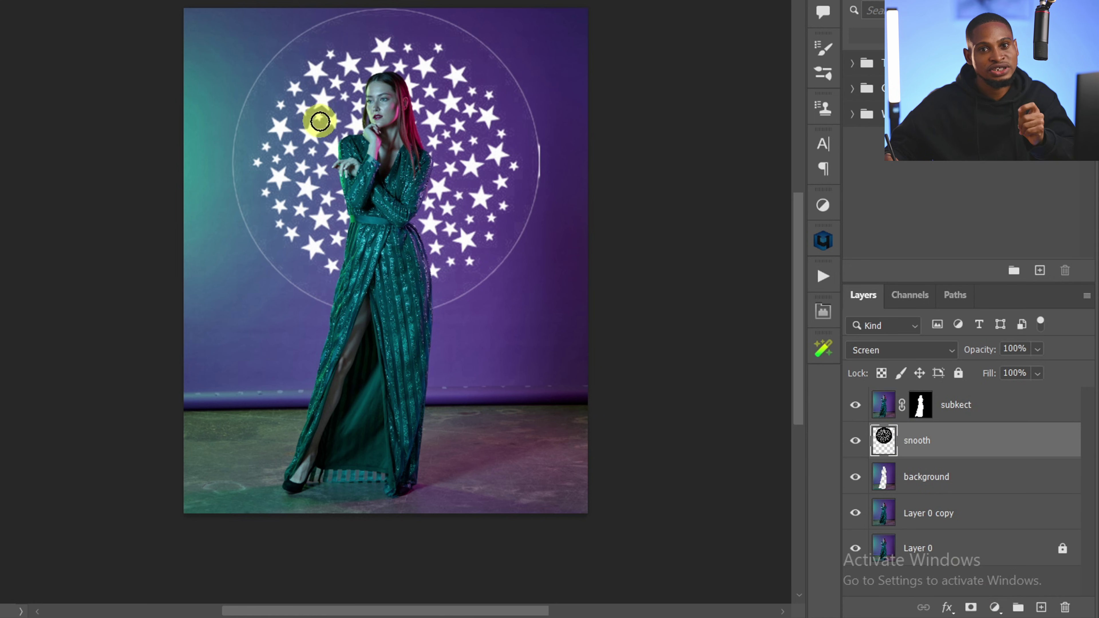
Add a mask to the snooth layer to paint out the thin circle outline around the stars, and reactivate the layer's image.
{"action": "left_click", "coordinate": [932, 445]}
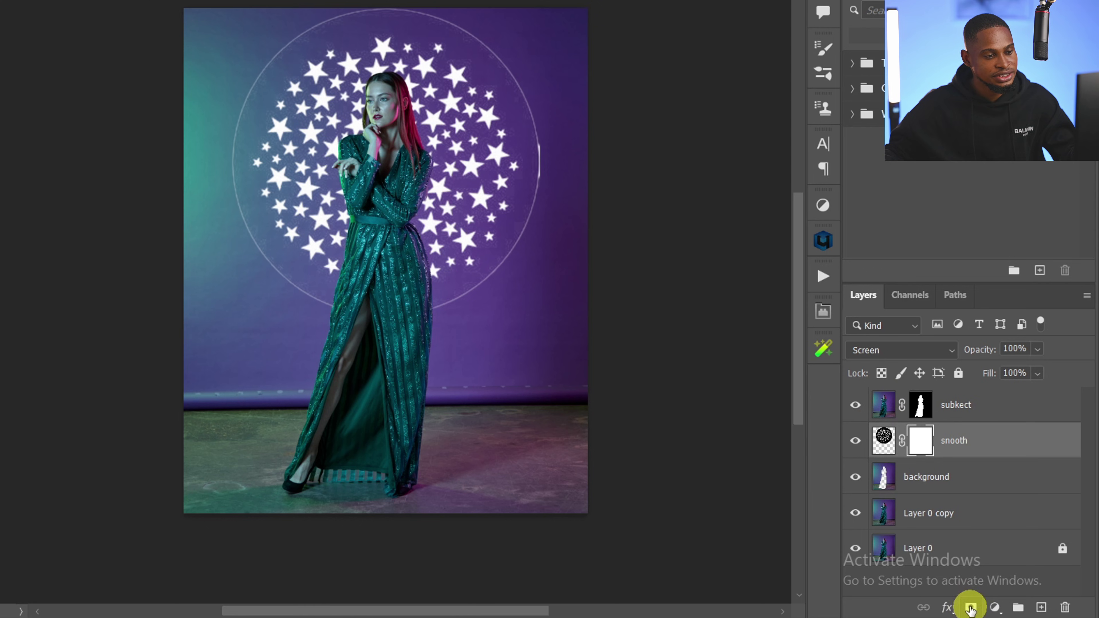
{"action": "left_click", "coordinate": [933, 446]}
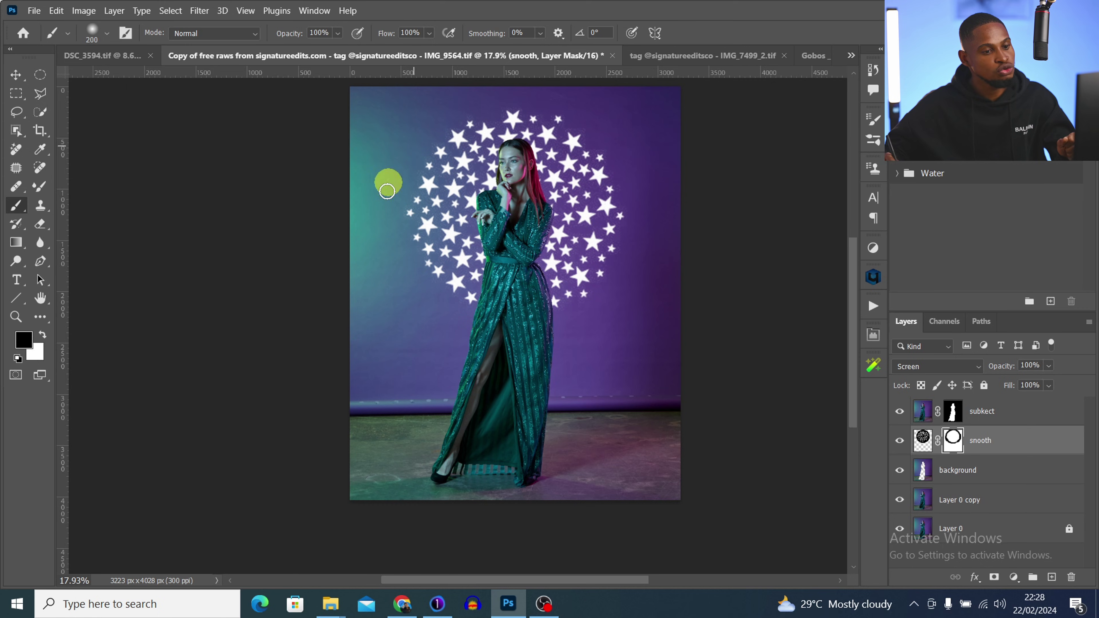
{"action": "left_click", "coordinate": [924, 440]}
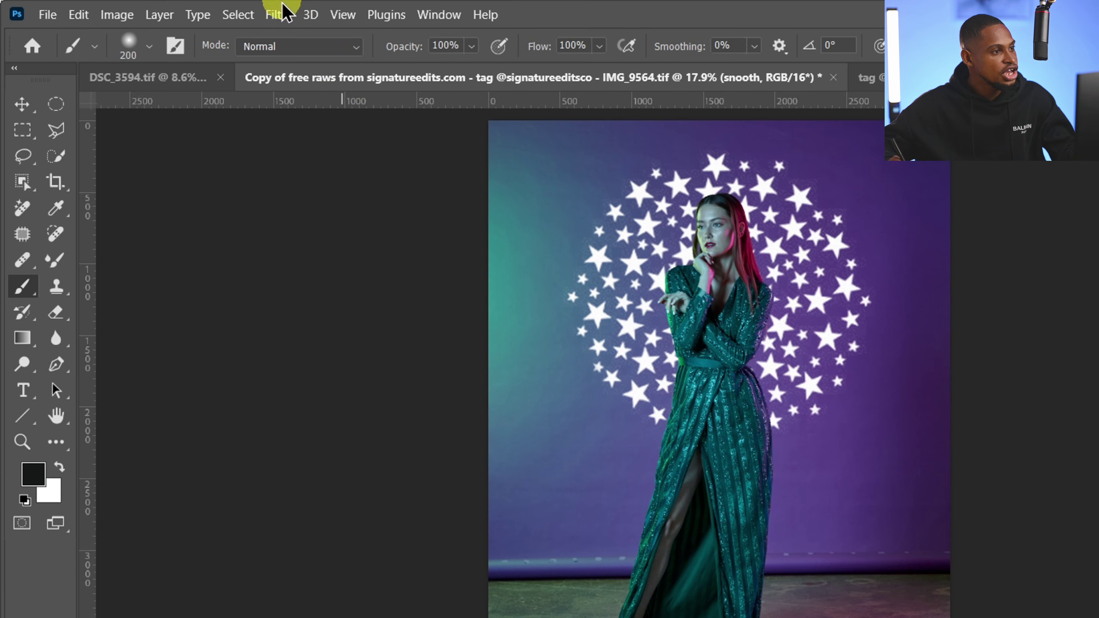
Soften the stars on the snooth layer with a Gaussian Blur of 15.3 pixels, and compare the image with the layer hidden.
{"action": "left_click", "coordinate": [279, 15]}
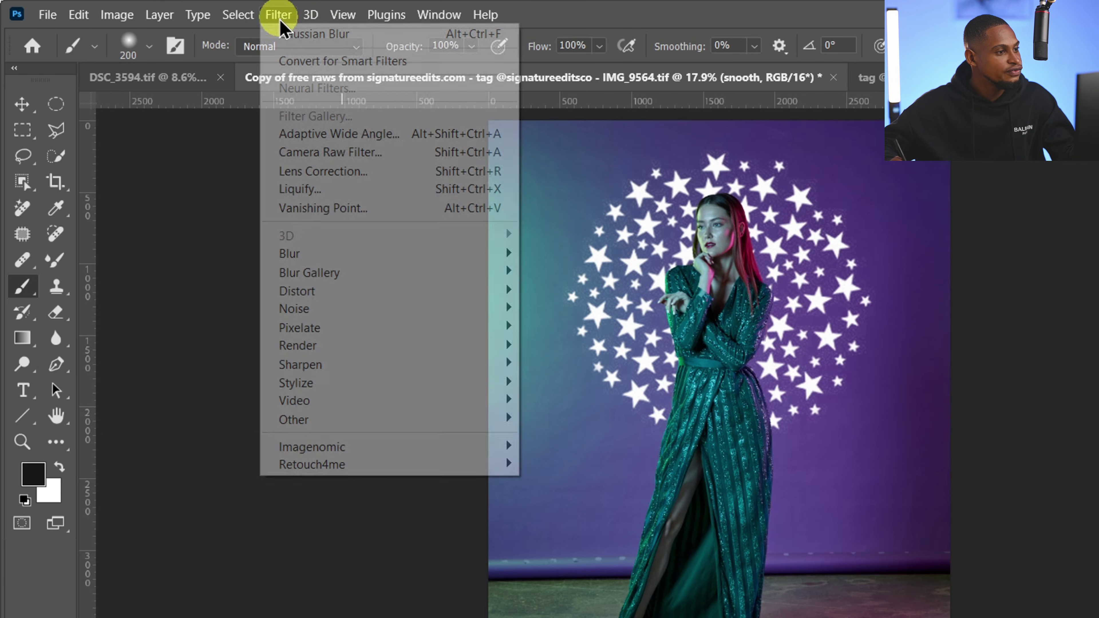
{"action": "mouse_move", "coordinate": [334, 256]}
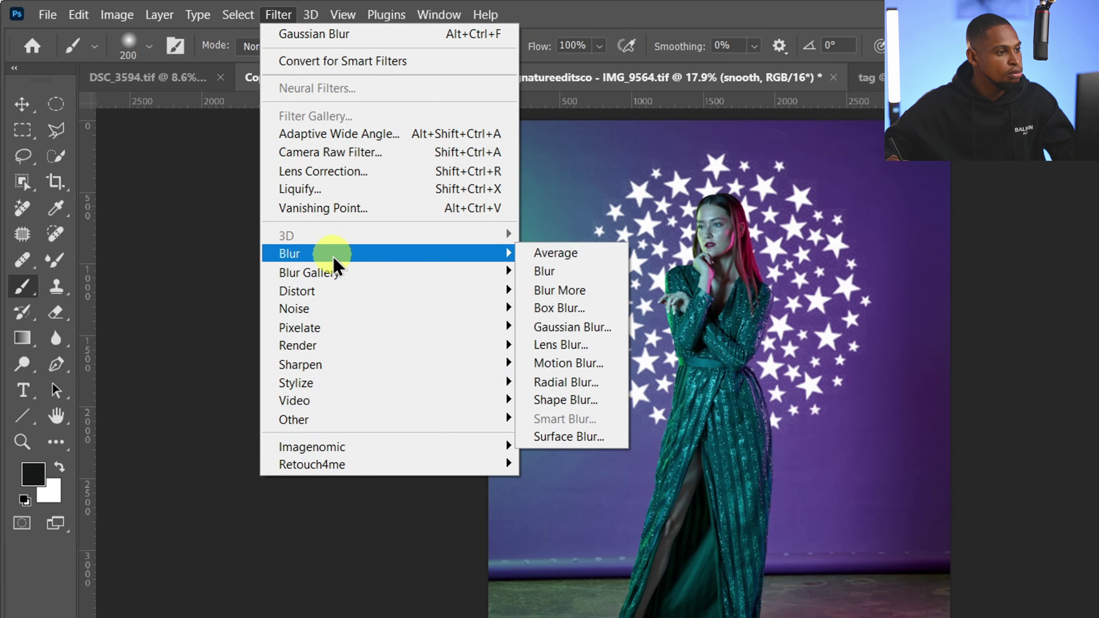
{"action": "left_click", "coordinate": [562, 329]}
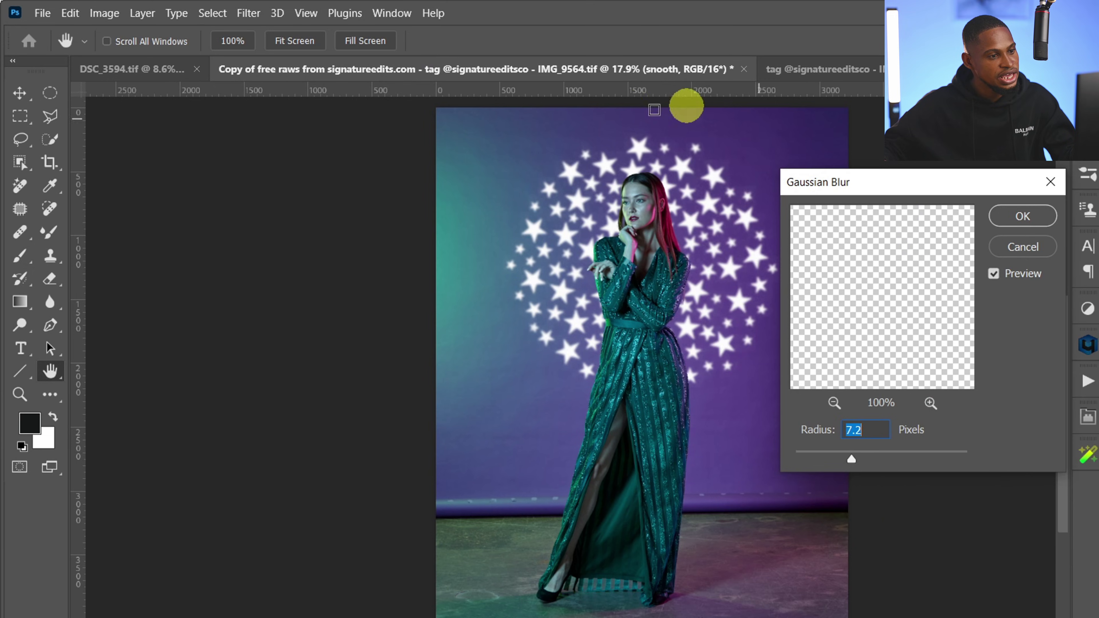
{"action": "left_click_drag", "start_coordinate": [851, 458], "coordinate": [867, 463]}
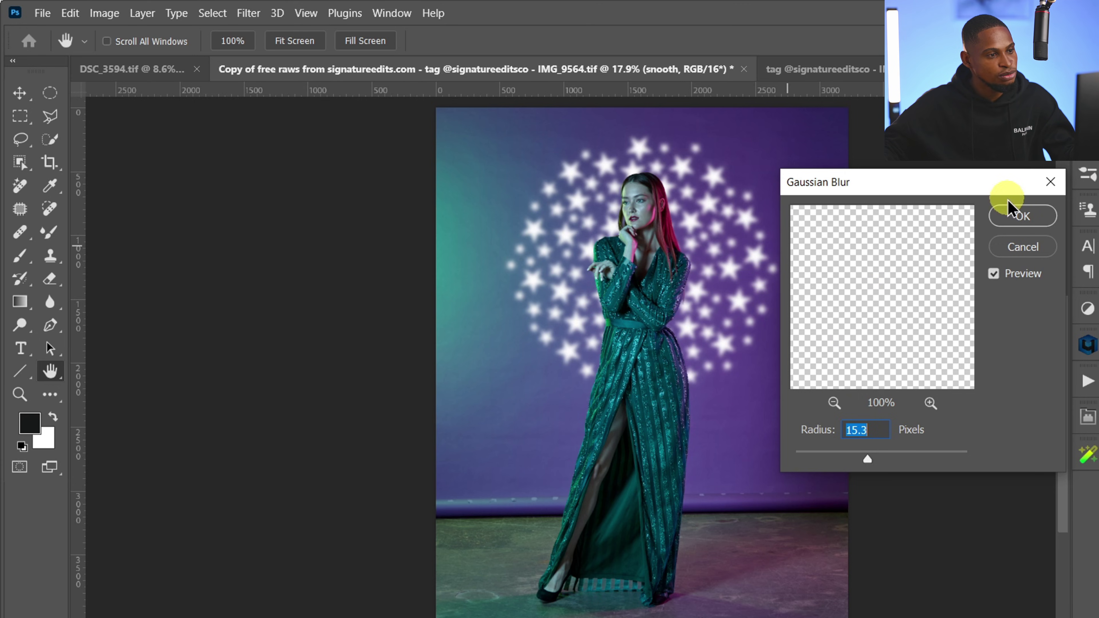
{"action": "left_click", "coordinate": [1021, 216]}
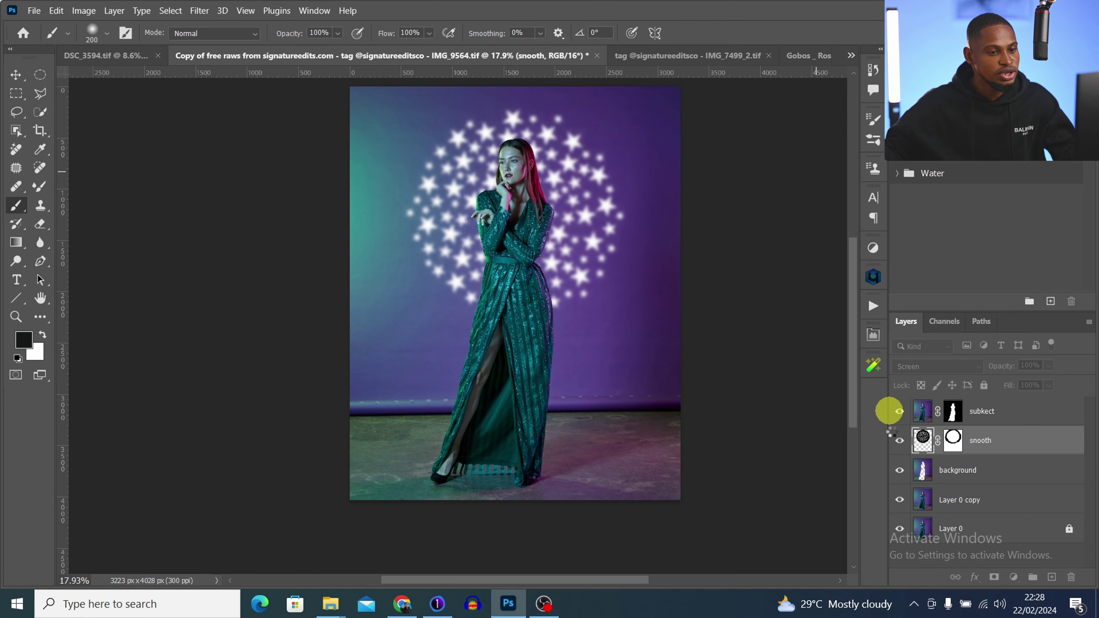
{"action": "left_click", "coordinate": [902, 449]}
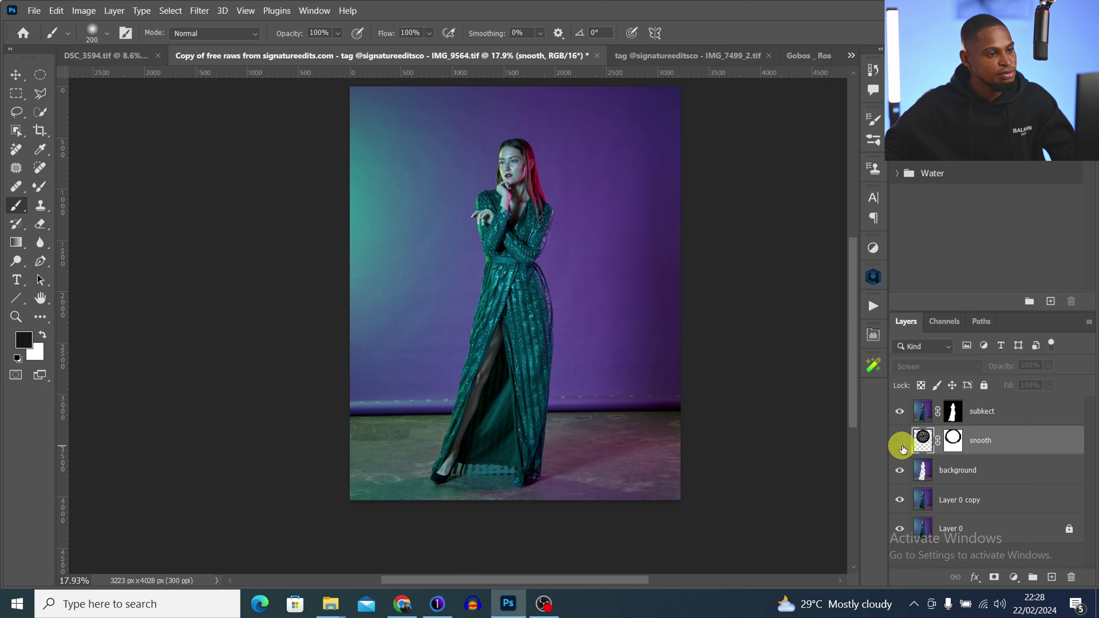
{"action": "left_click", "coordinate": [903, 450]}
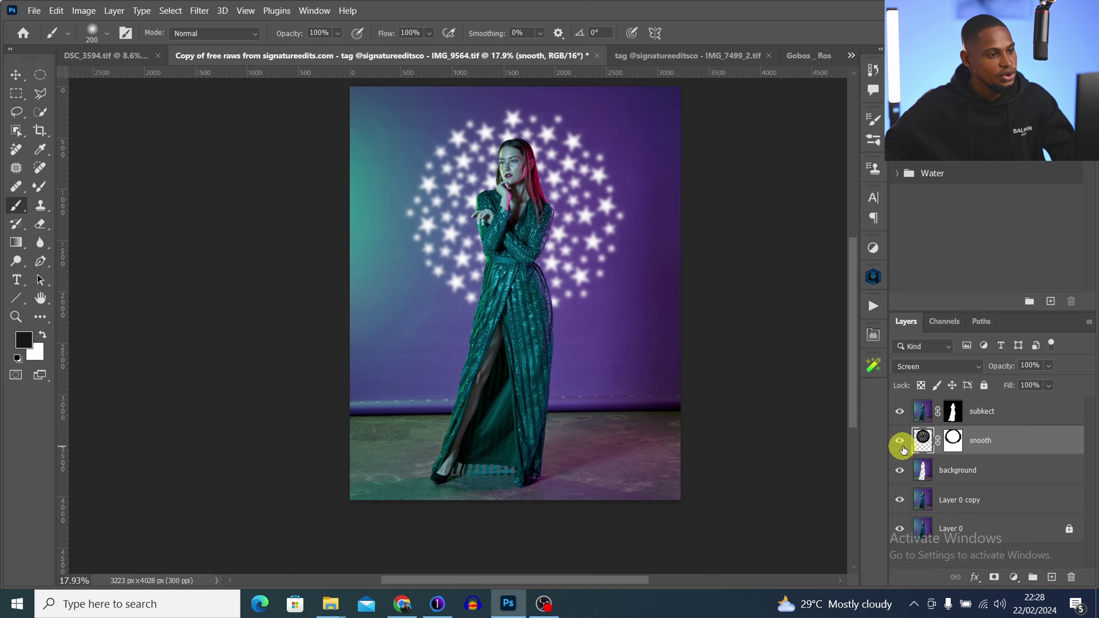
Scale the snooth layer to 100.99% and lower its opacity to 60%.
{"action": "left_click", "coordinate": [1049, 367]}
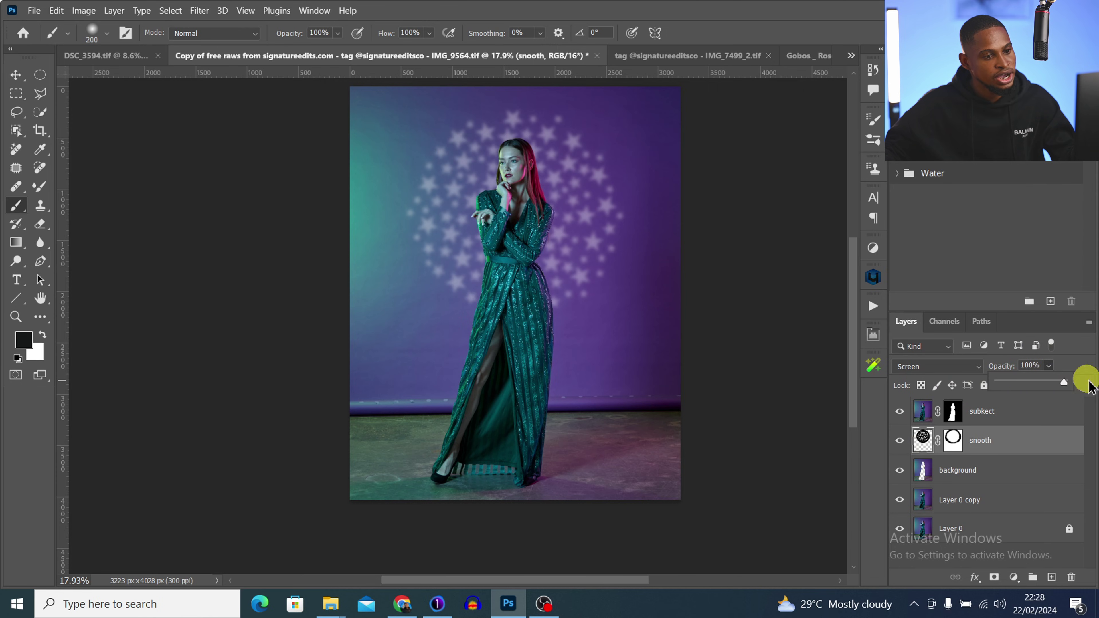
{"action": "key", "text": "ctrl+t"}
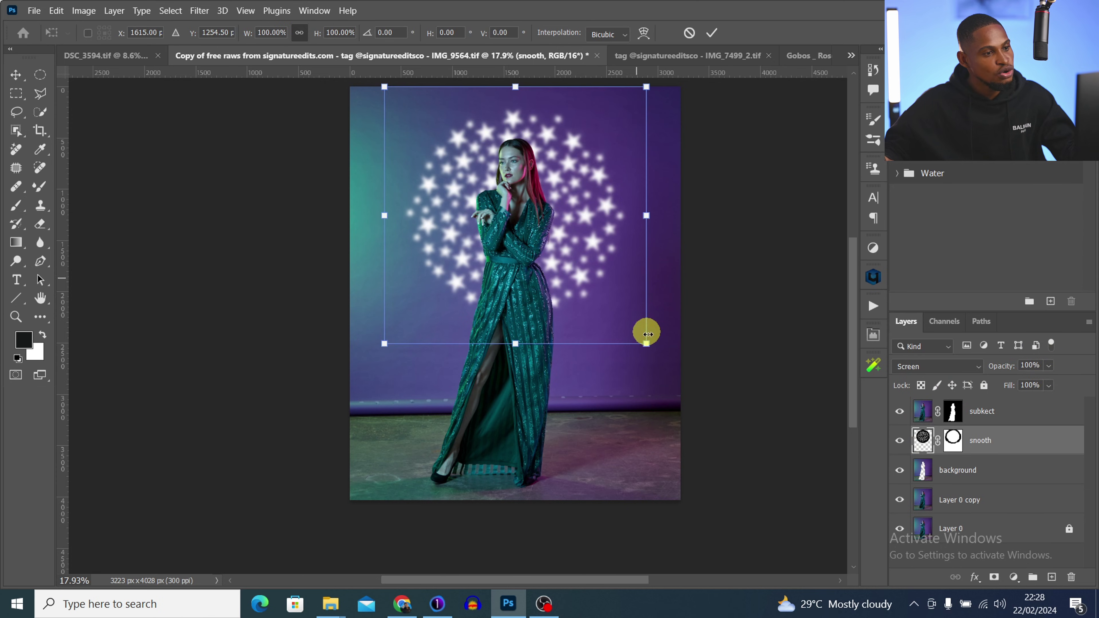
{"action": "mouse_move", "coordinate": [647, 348]}
{"action": "left_mouse_down"}
{"action": "mouse_move", "coordinate": [699, 360]}
{"action": "mouse_move", "coordinate": [685, 346]}
{"action": "mouse_move", "coordinate": [655, 356]}
{"action": "mouse_move", "coordinate": [648, 346]}
{"action": "left_mouse_up"}
{"action": "left_click", "coordinate": [1050, 366]}
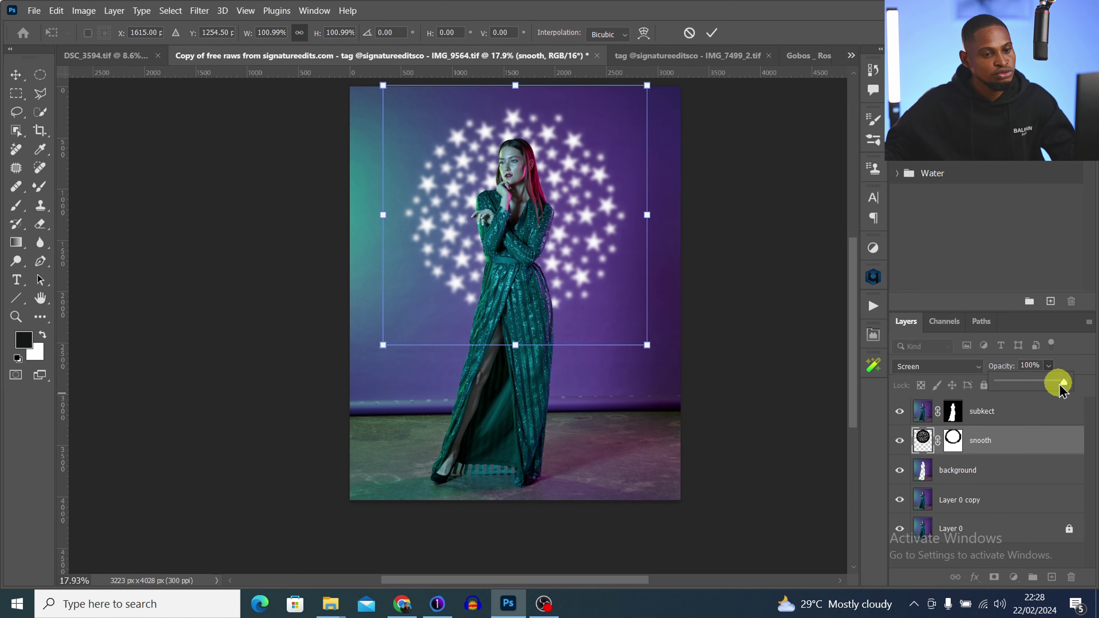
{"action": "left_click_drag", "start_coordinate": [1040, 387], "coordinate": [1039, 387]}
{"action": "key", "text": "Return"}
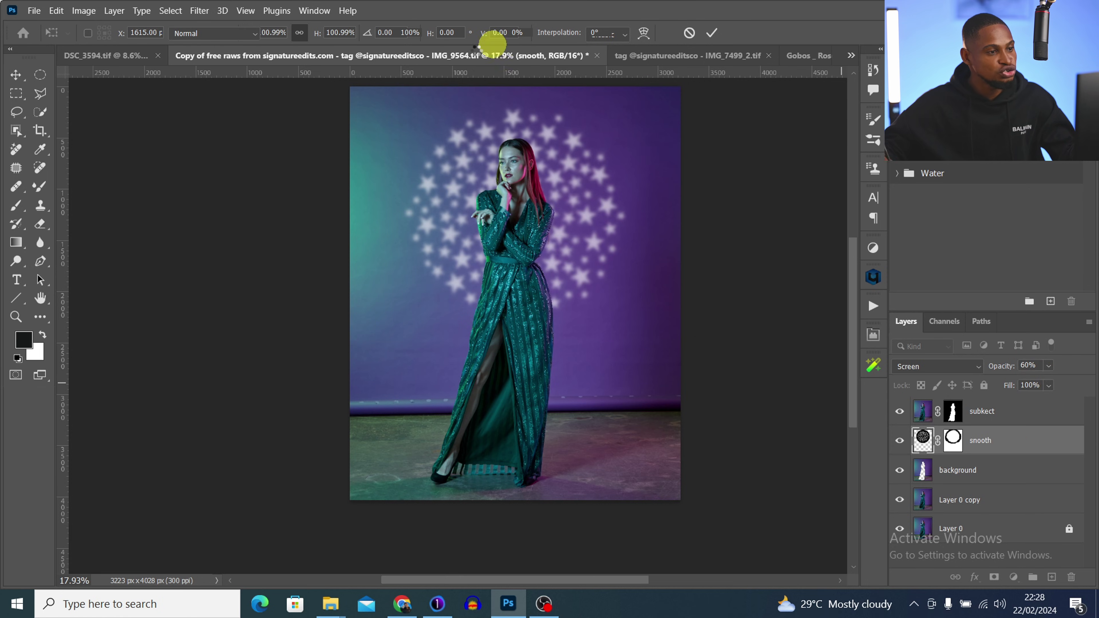
{"action": "key", "text": "b"}
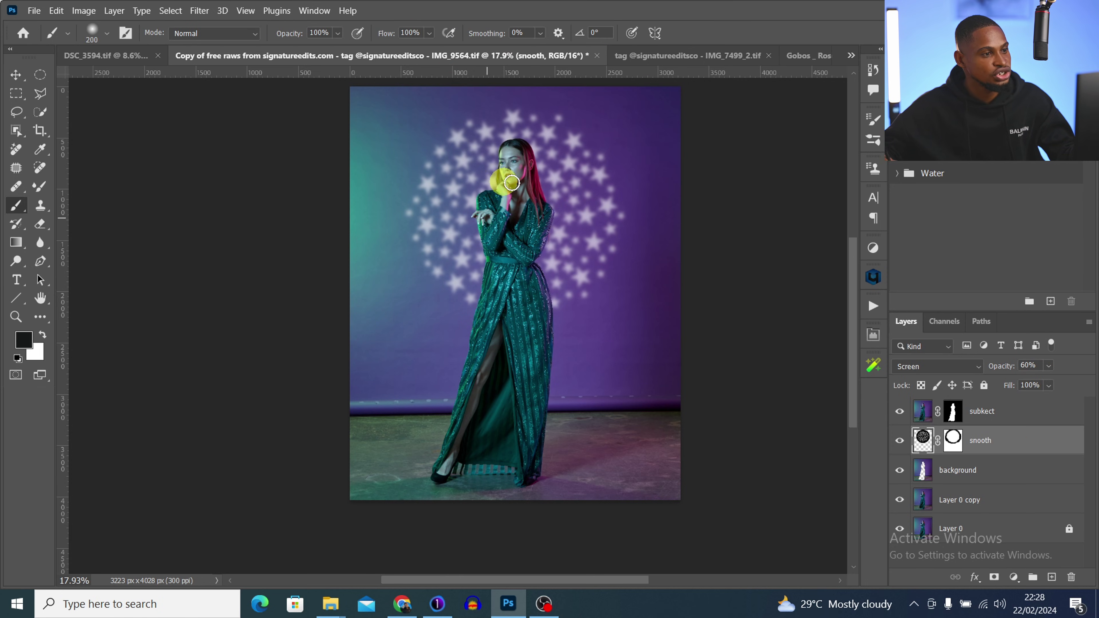
Add a bright green (05fd59) Solid Color fill layer directly above the snooth layer.
{"action": "left_click", "coordinate": [1013, 577]}
{"action": "left_click", "coordinate": [1014, 332]}
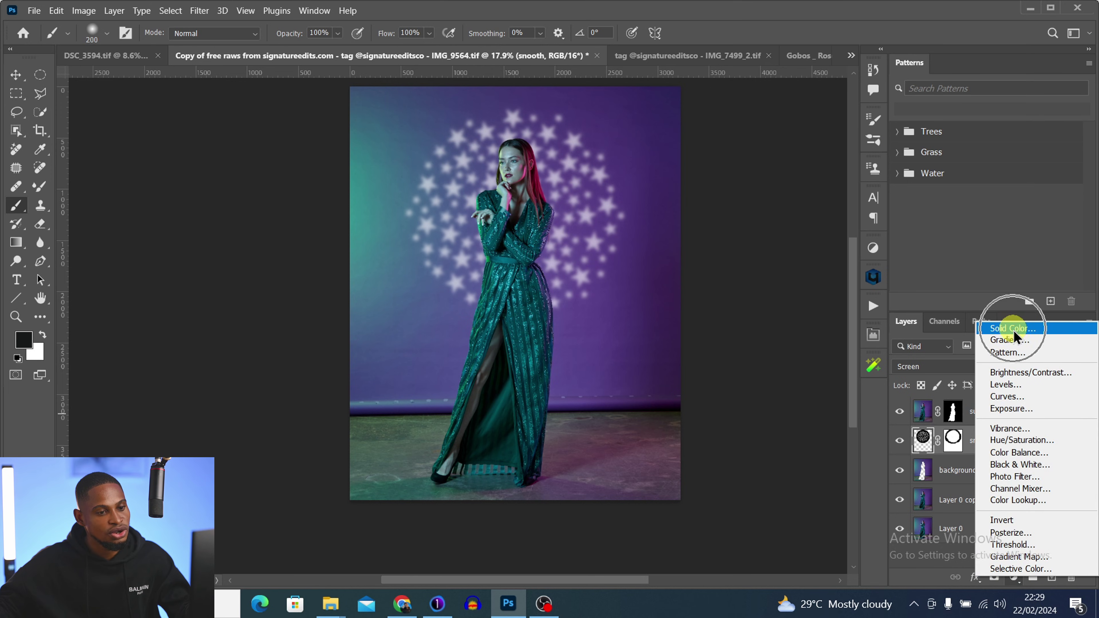
{"action": "left_click_drag", "start_coordinate": [859, 172], "coordinate": [903, 125]}
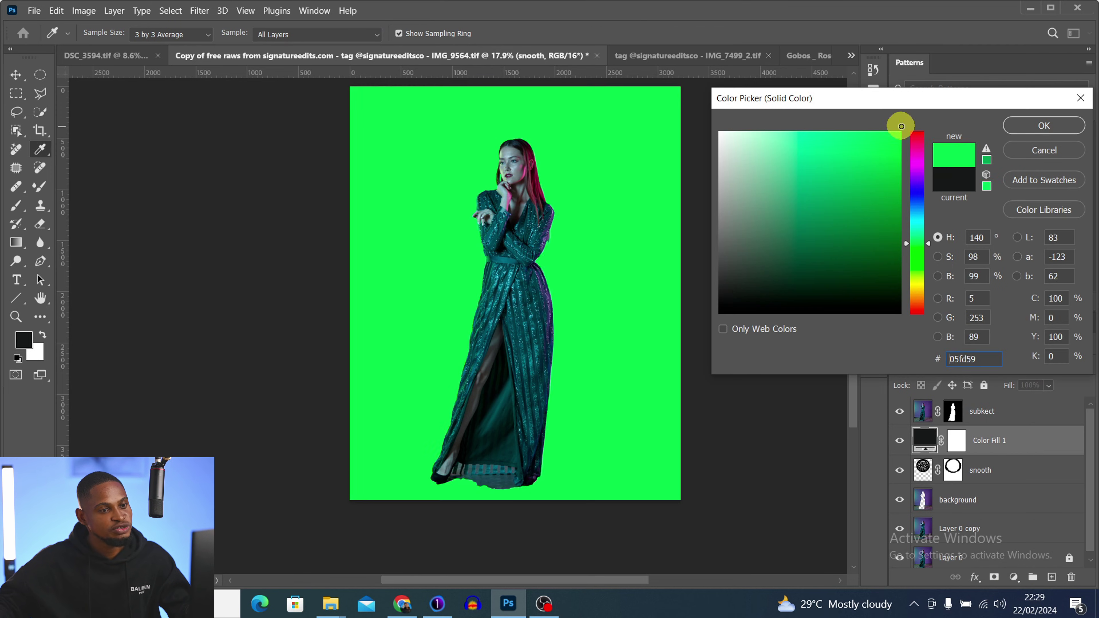
{"action": "left_click", "coordinate": [1046, 127]}
{"action": "key", "text": "b"}
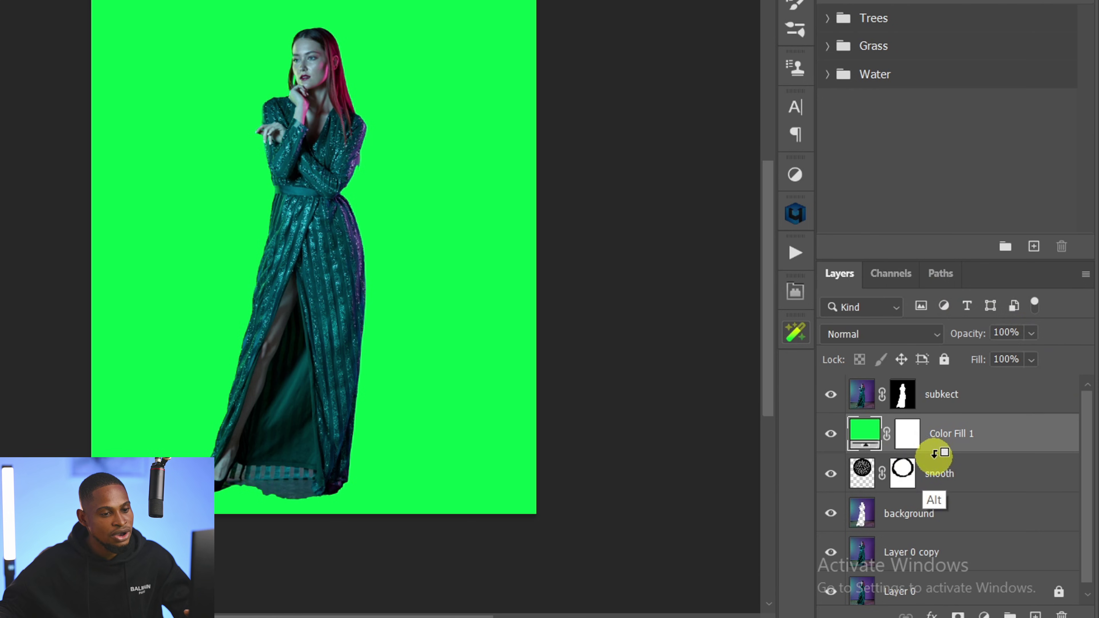
Clip the green fill layer to the snooth layer and set its blend mode to Darken.
{"action": "left_click", "coordinate": [935, 454], "text": "alt"}
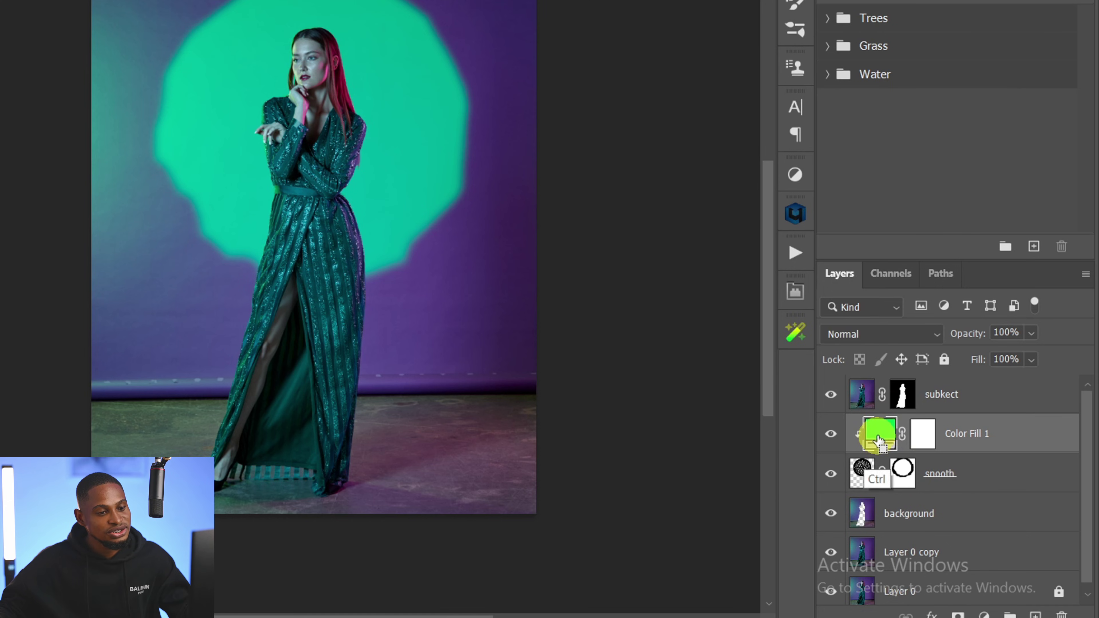
{"action": "left_click", "coordinate": [863, 335]}
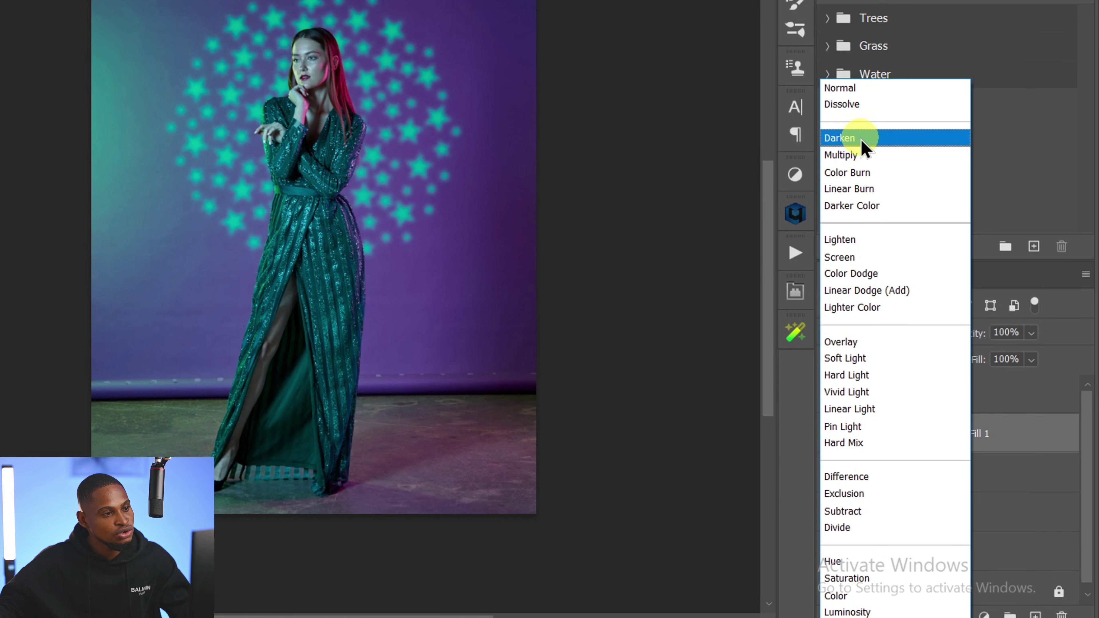
{"action": "left_click", "coordinate": [861, 139]}
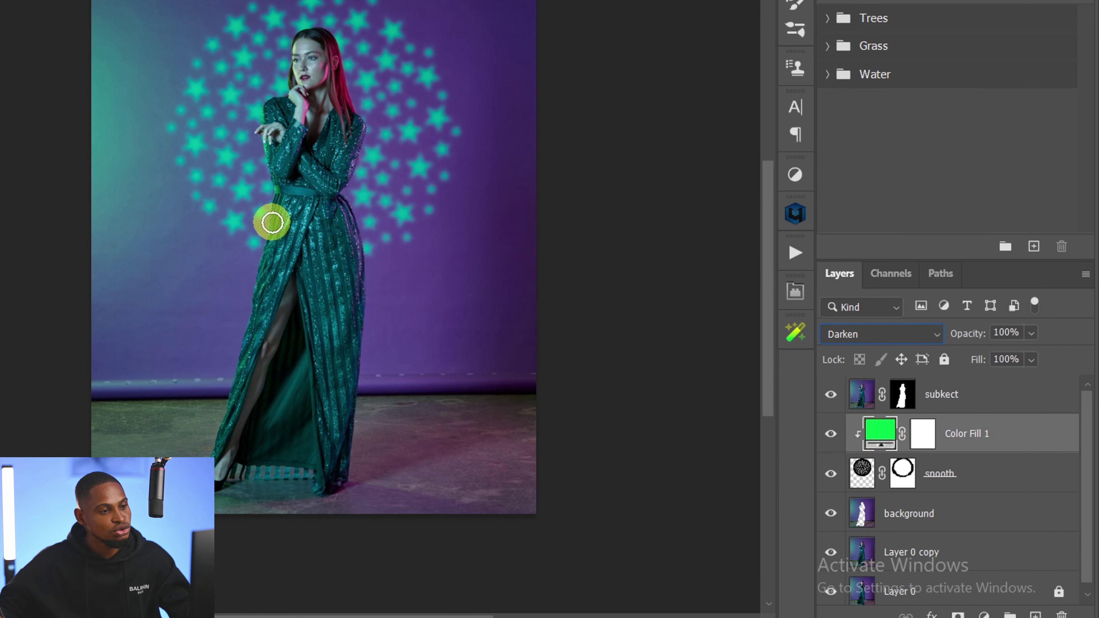
Change the clipped fill layer's color to a light blue, trying cyan and teal tones on the stars first.
{"action": "double_click", "coordinate": [883, 443]}
{"action": "left_click_drag", "start_coordinate": [874, 167], "coordinate": [874, 140]}
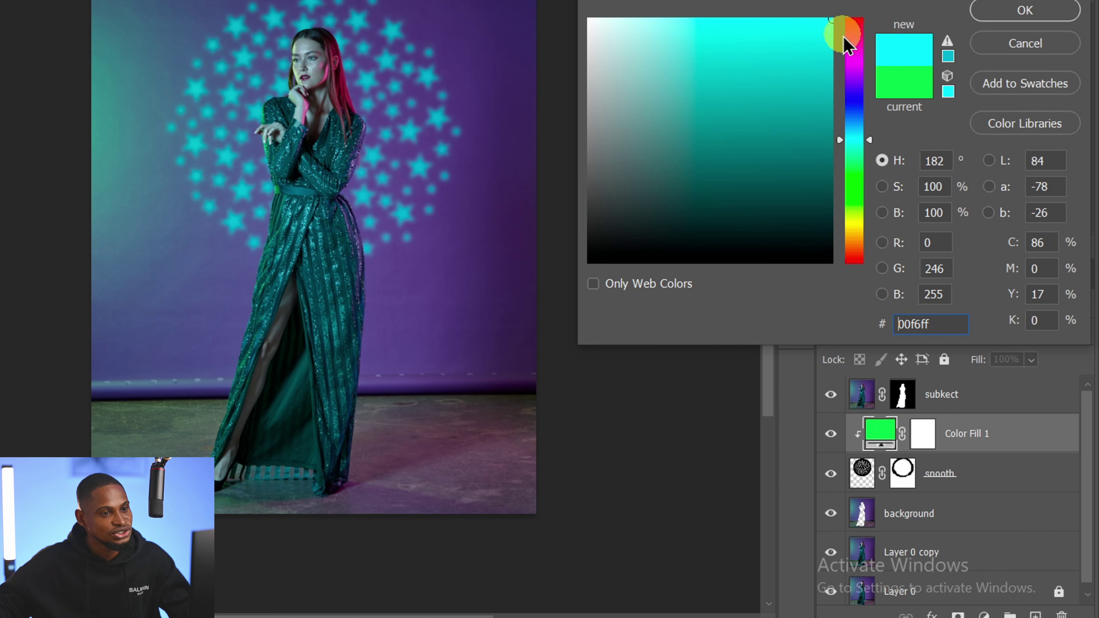
{"action": "left_click", "coordinate": [824, 18]}
{"action": "left_click_drag", "start_coordinate": [825, 26], "coordinate": [750, 79]}
{"action": "left_click", "coordinate": [876, 144]}
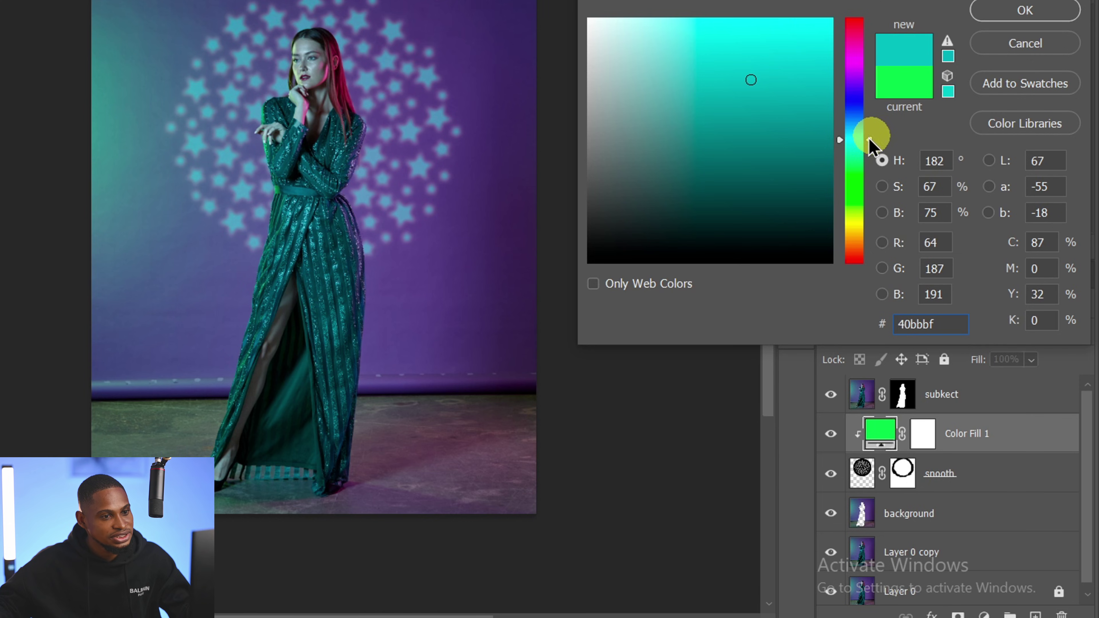
{"action": "left_click_drag", "start_coordinate": [870, 138], "coordinate": [867, 120]}
{"action": "left_click_drag", "start_coordinate": [757, 82], "coordinate": [674, 37]}
{"action": "left_click", "coordinate": [1024, 11]}
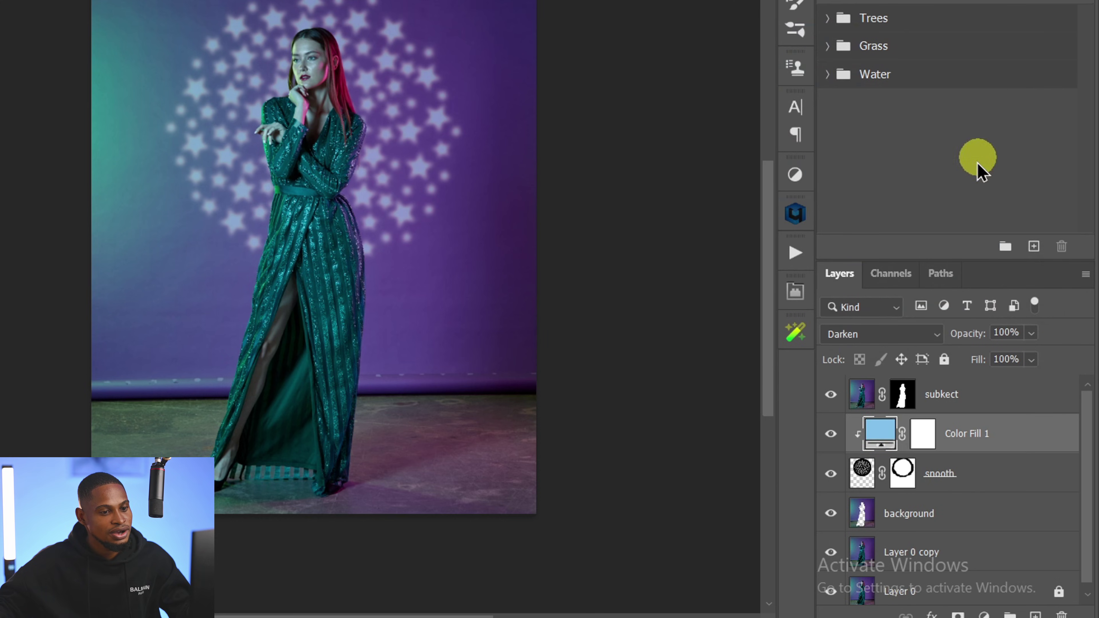
Group the color fill and snooth layers, compare the image with the group hidden, and reduce the group's opacity.
{"action": "left_click", "coordinate": [969, 491]}
{"action": "left_click", "coordinate": [963, 437]}
{"action": "left_click", "coordinate": [969, 489], "text": "shift"}
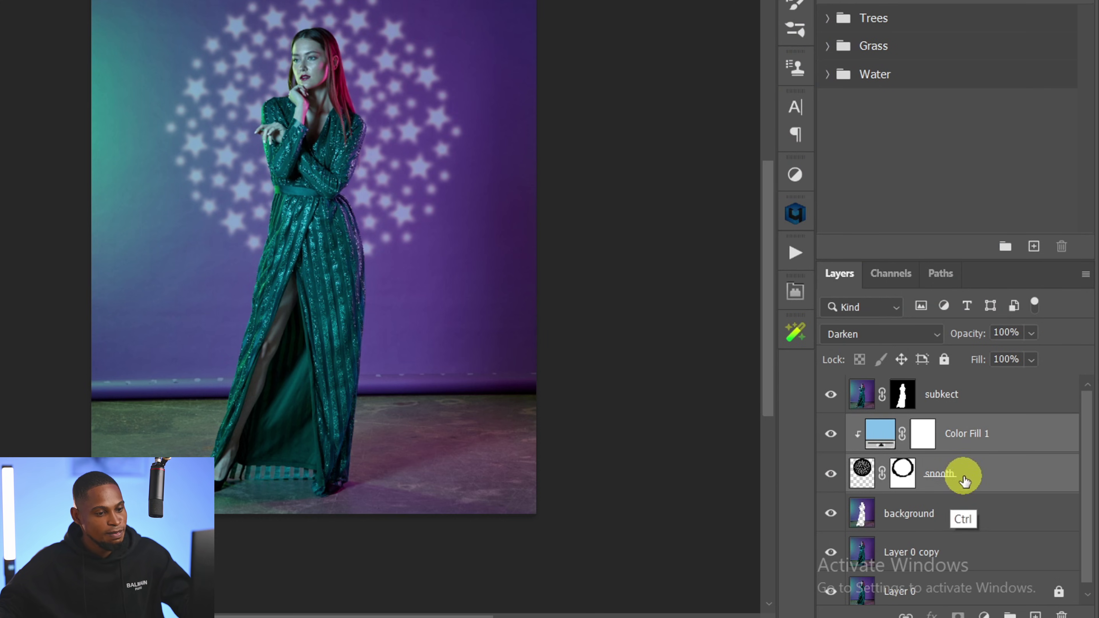
{"action": "key", "text": "ctrl+g"}
{"action": "left_click", "coordinate": [828, 429]}
{"action": "left_click", "coordinate": [830, 427]}
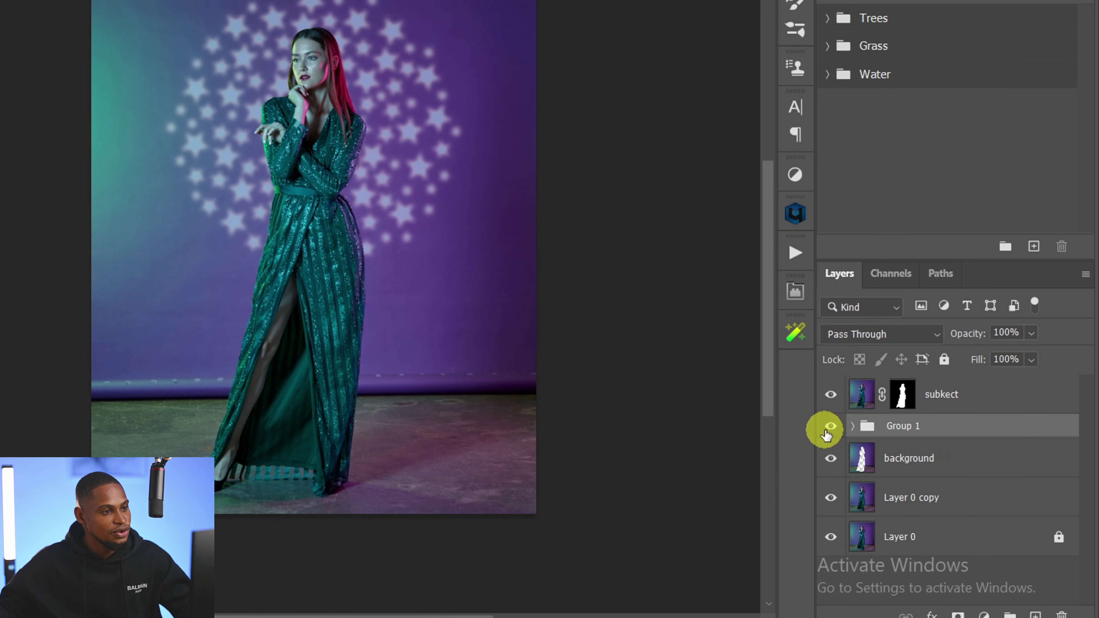
{"action": "left_click", "coordinate": [830, 427]}
{"action": "left_click", "coordinate": [830, 427]}
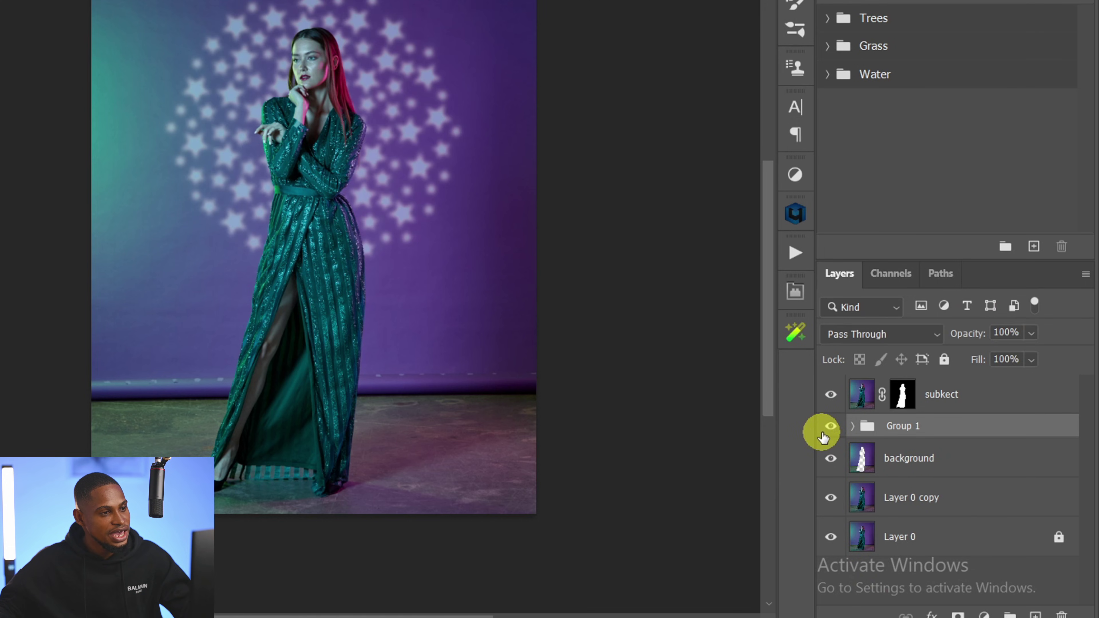
{"action": "left_click", "coordinate": [1031, 332]}
{"action": "left_click_drag", "start_coordinate": [1051, 359], "coordinate": [1002, 361]}
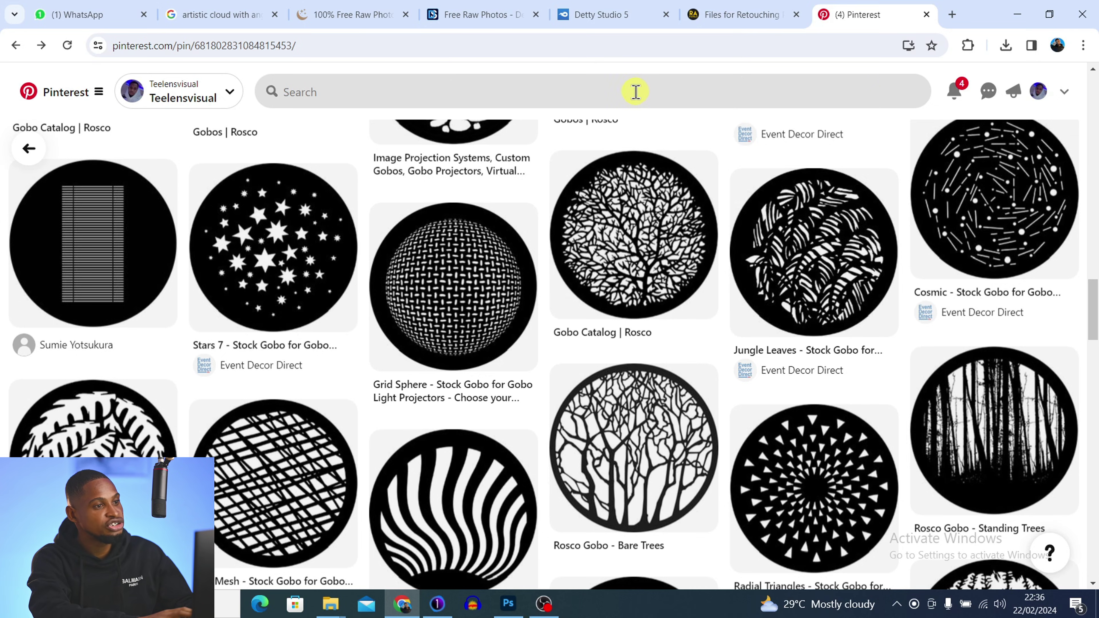
Switch to Pinterest in the browser, search for "clouding paintings", and look through the pins.
{"action": "left_click", "coordinate": [635, 92]}
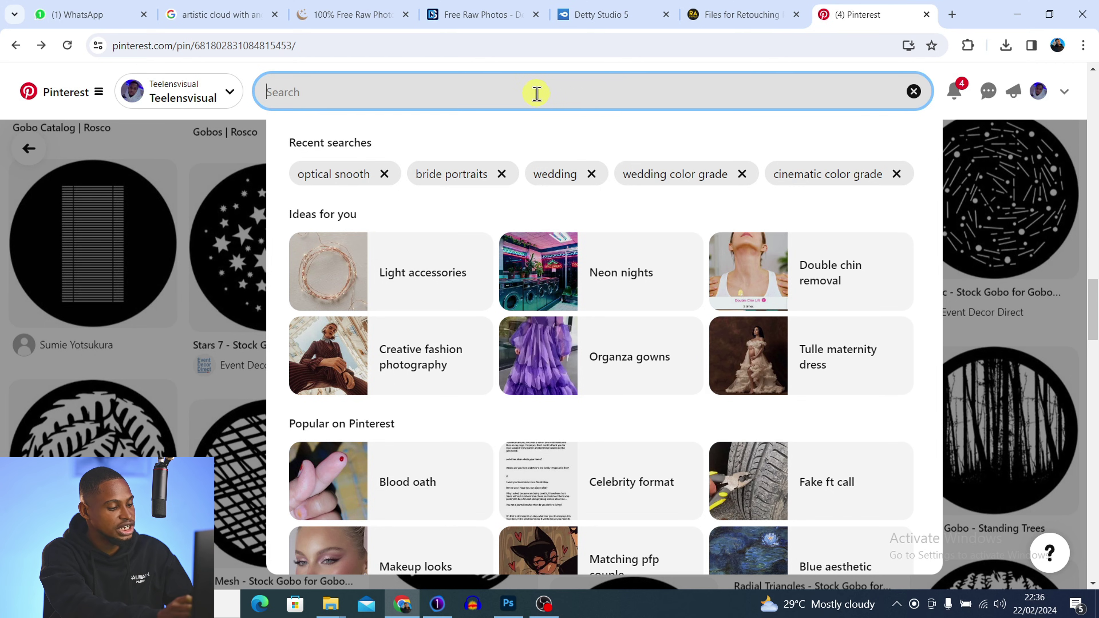
{"action": "type", "text": "clouding paint"}
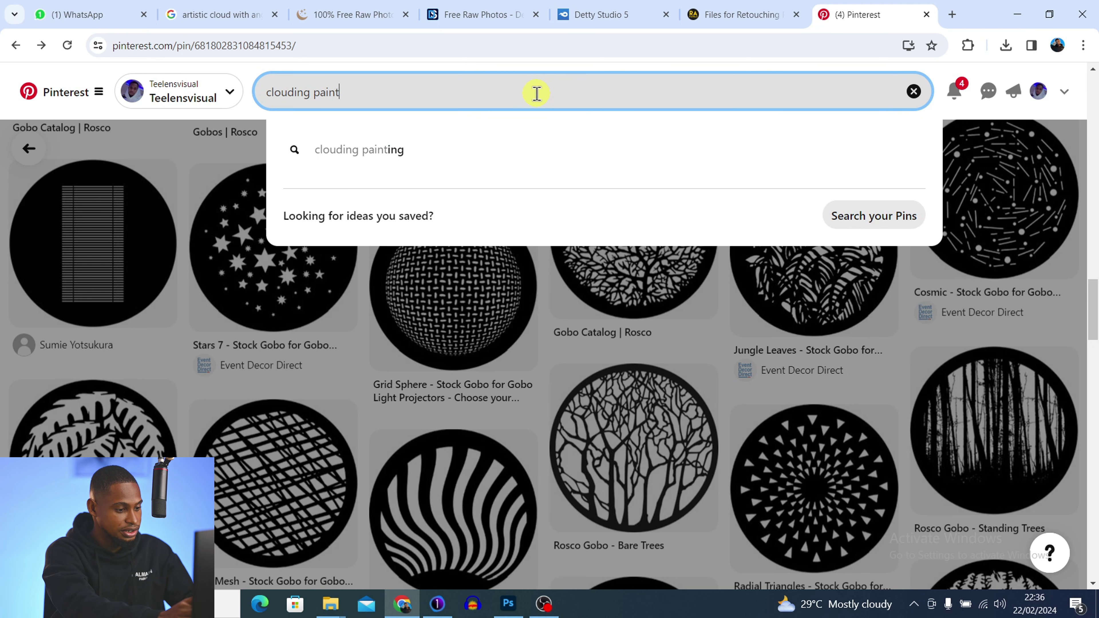
{"action": "type", "text": "ings"}
{"action": "key", "text": "Return"}
{"action": "scroll", "coordinate": [652, 363], "scroll_direction": "down", "scroll_amount": 2}
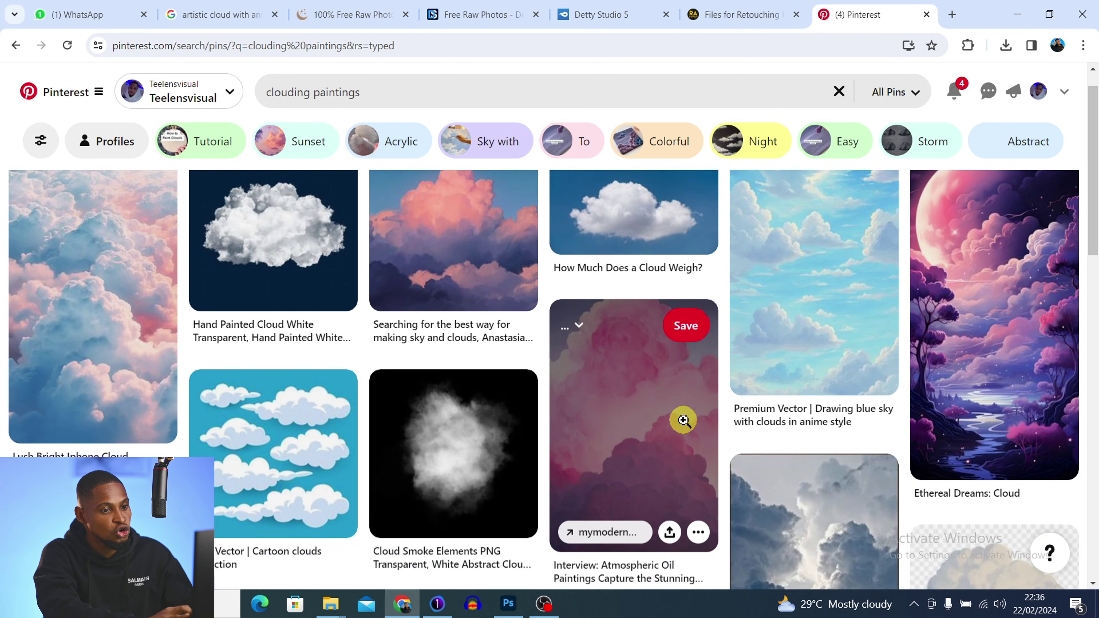
{"action": "scroll", "coordinate": [684, 420], "scroll_direction": "up", "scroll_amount": 1}
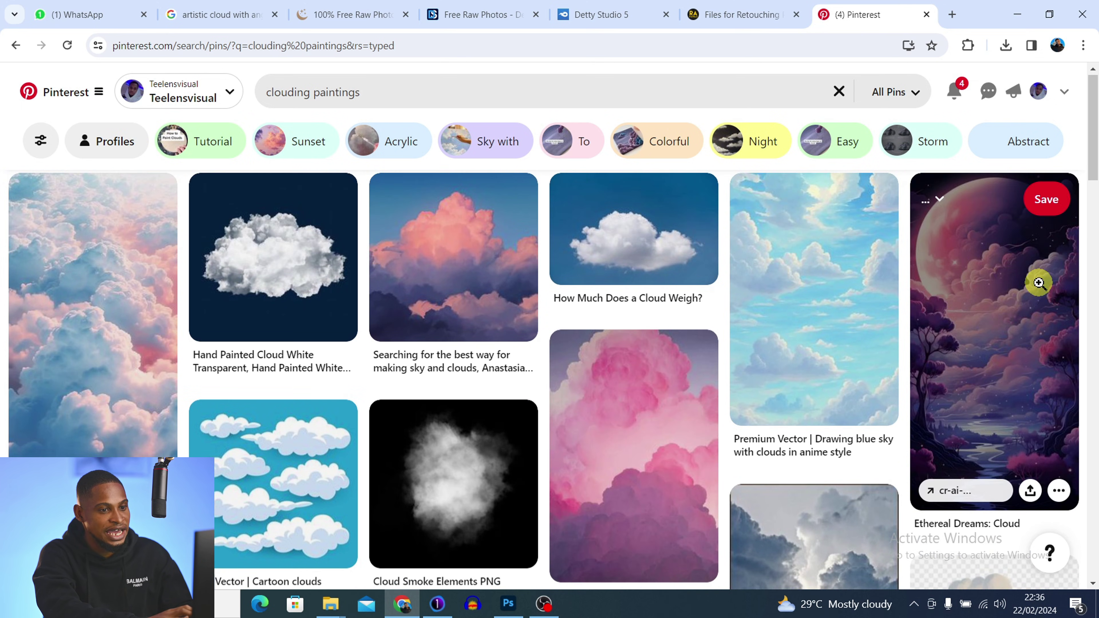
Open the "Ethereal Dreams: Cloud" pin with the pink moon, download its image, and look at the related pins below.
{"action": "left_click", "coordinate": [1012, 312]}
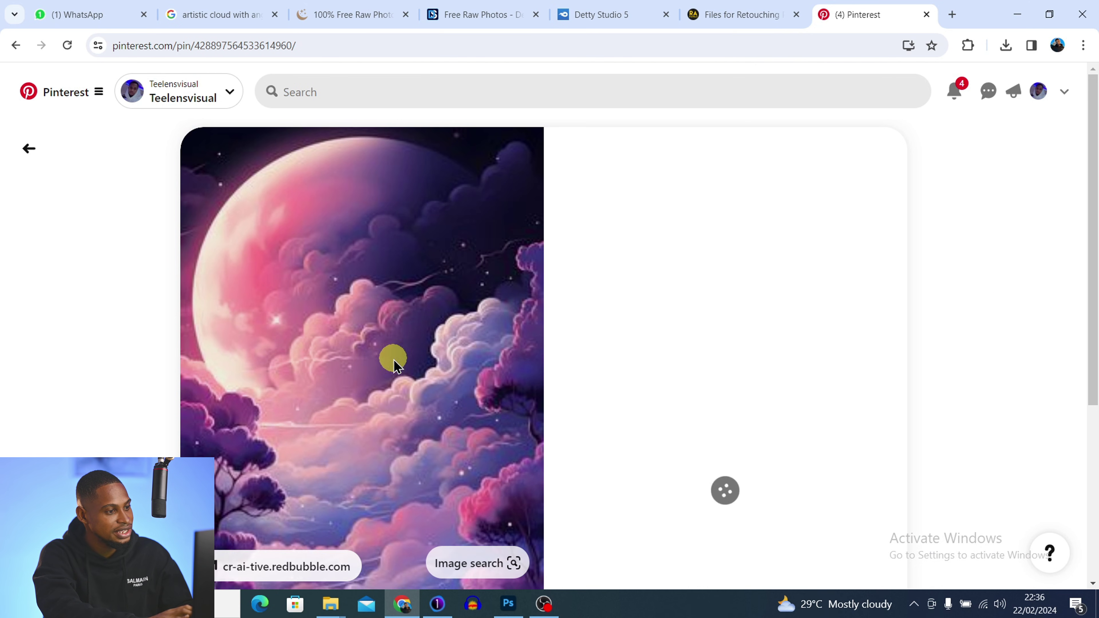
{"action": "scroll", "coordinate": [396, 370], "scroll_direction": "down", "scroll_amount": 5}
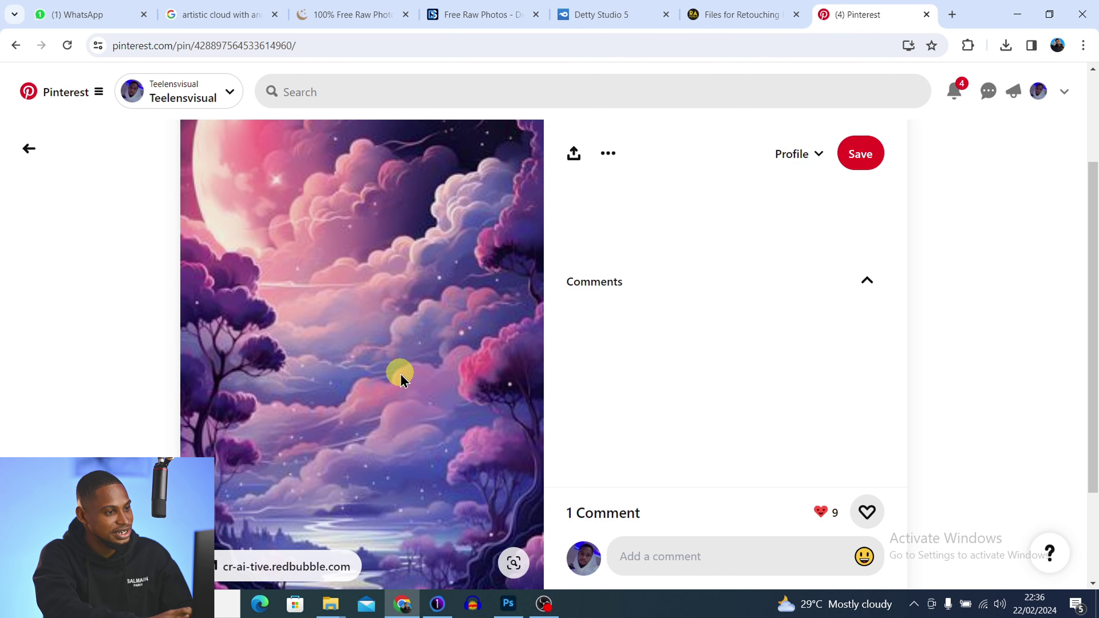
{"action": "scroll", "coordinate": [400, 379], "scroll_direction": "down", "scroll_amount": 2}
{"action": "scroll", "coordinate": [400, 374], "scroll_direction": "up", "scroll_amount": 5}
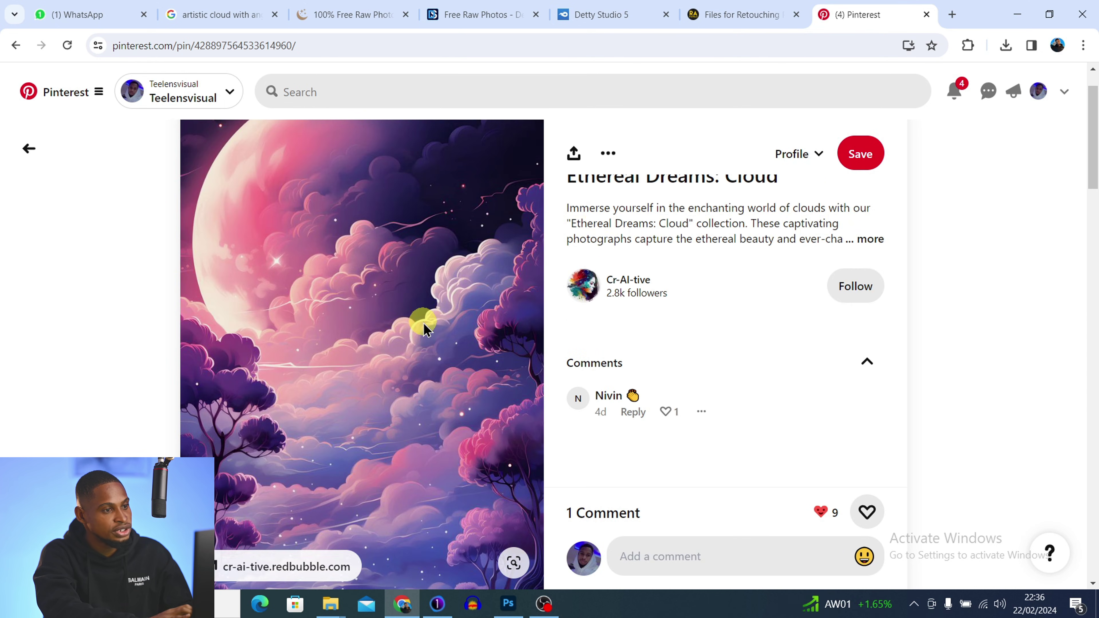
{"action": "left_click", "coordinate": [608, 153]}
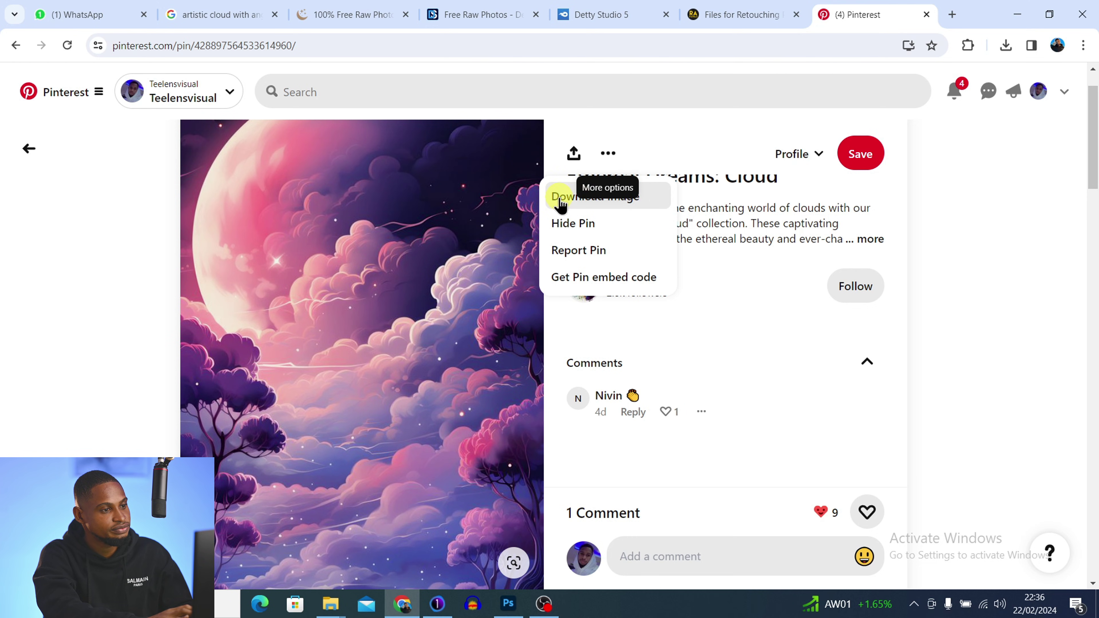
{"action": "left_click", "coordinate": [560, 200]}
{"action": "left_click", "coordinate": [298, 81]}
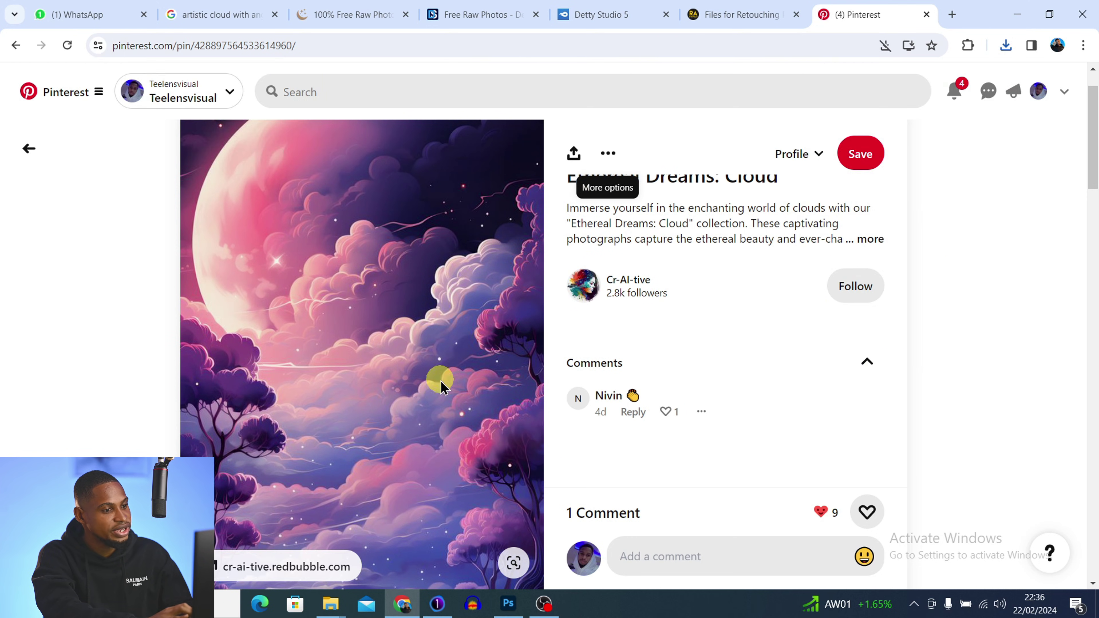
{"action": "scroll", "coordinate": [400, 386], "scroll_direction": "down", "scroll_amount": 10}
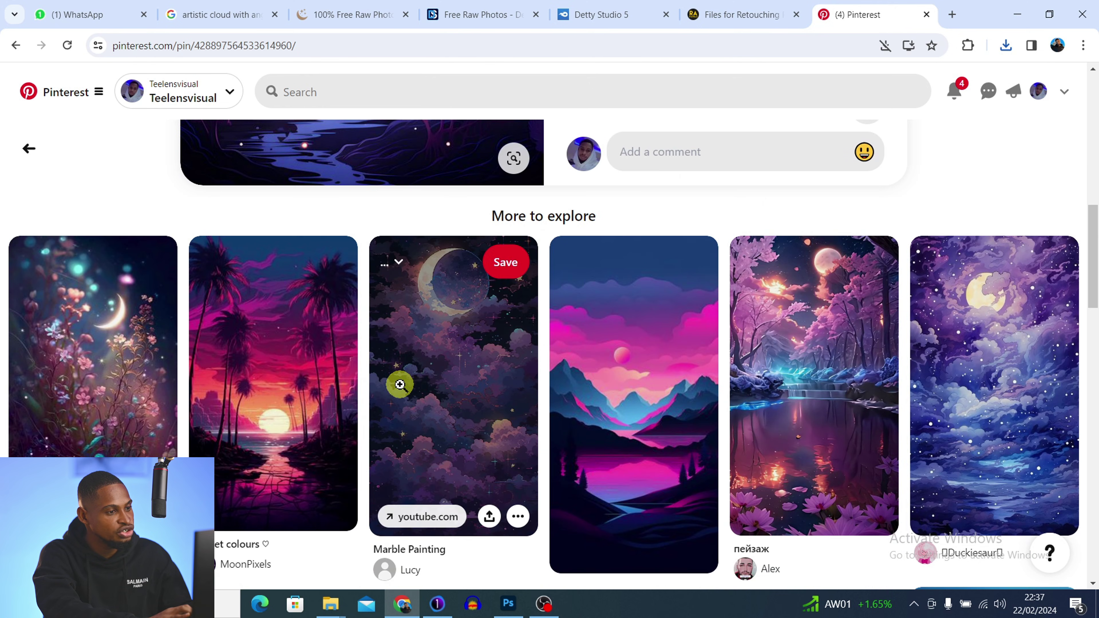
Open the pin with the red moon over the forest sunset from the related pins and download its image.
{"action": "scroll", "coordinate": [868, 363], "scroll_direction": "down", "scroll_amount": 3}
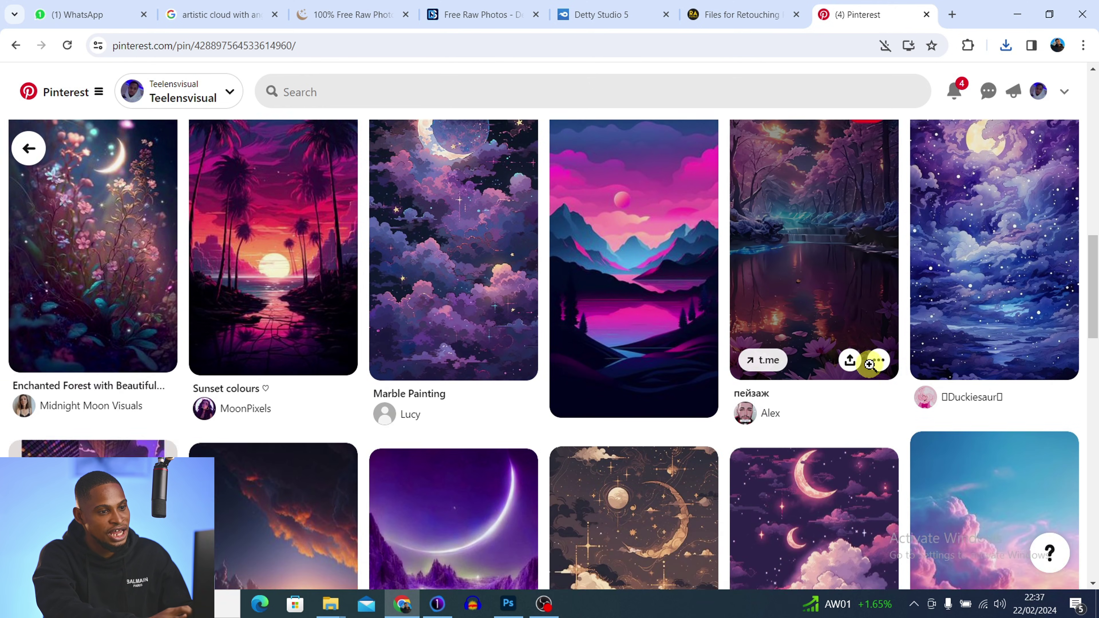
{"action": "scroll", "coordinate": [869, 370], "scroll_direction": "down", "scroll_amount": 8}
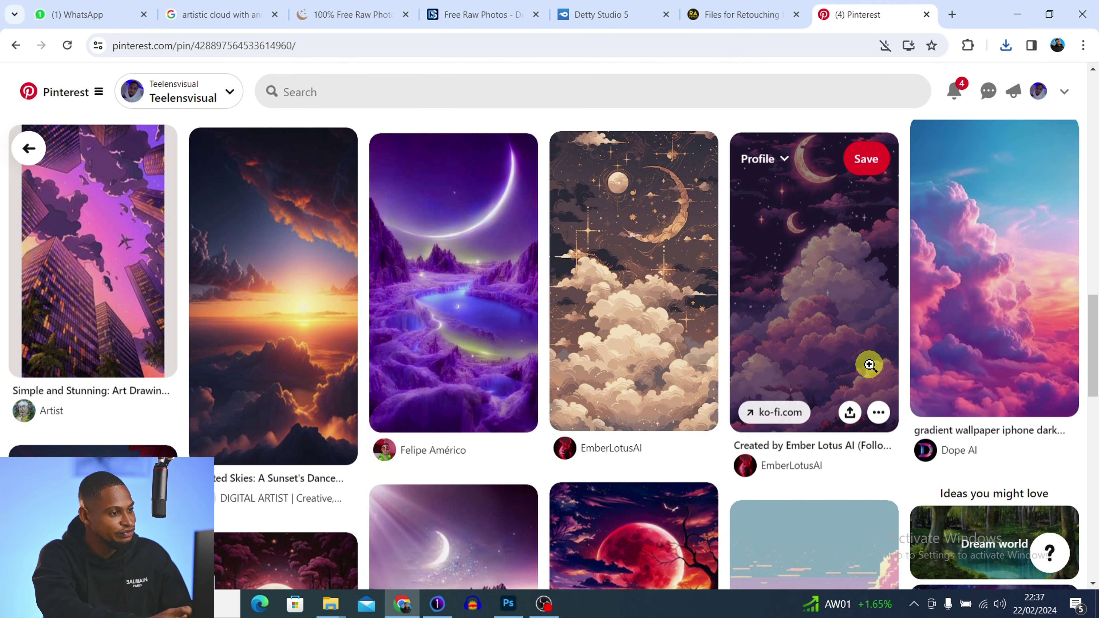
{"action": "scroll", "coordinate": [869, 367], "scroll_direction": "down", "scroll_amount": 4}
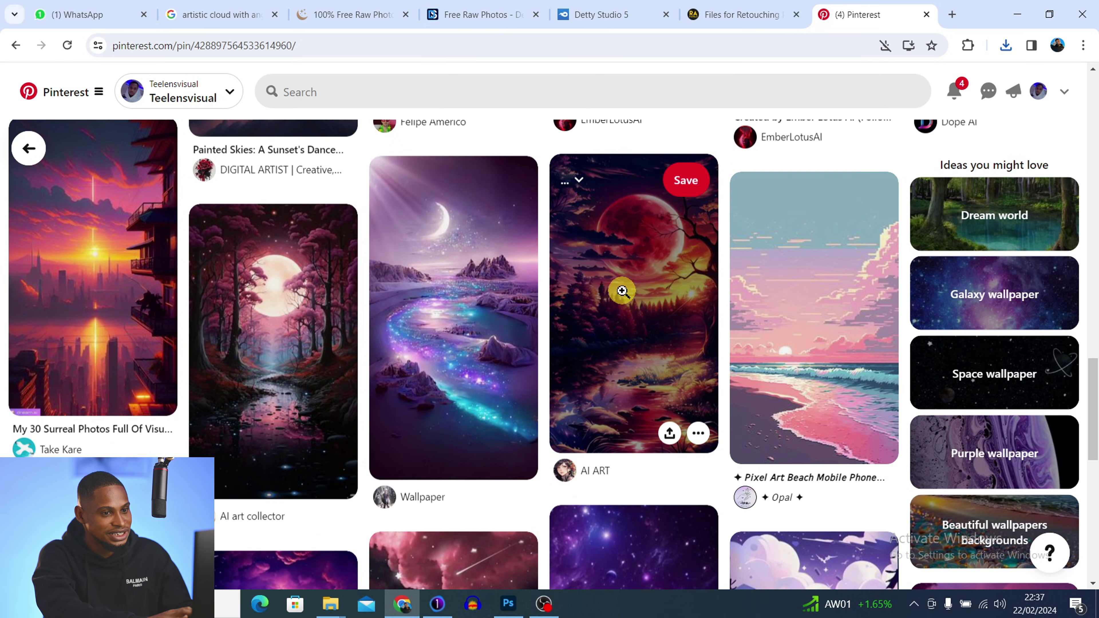
{"action": "left_click", "coordinate": [631, 255]}
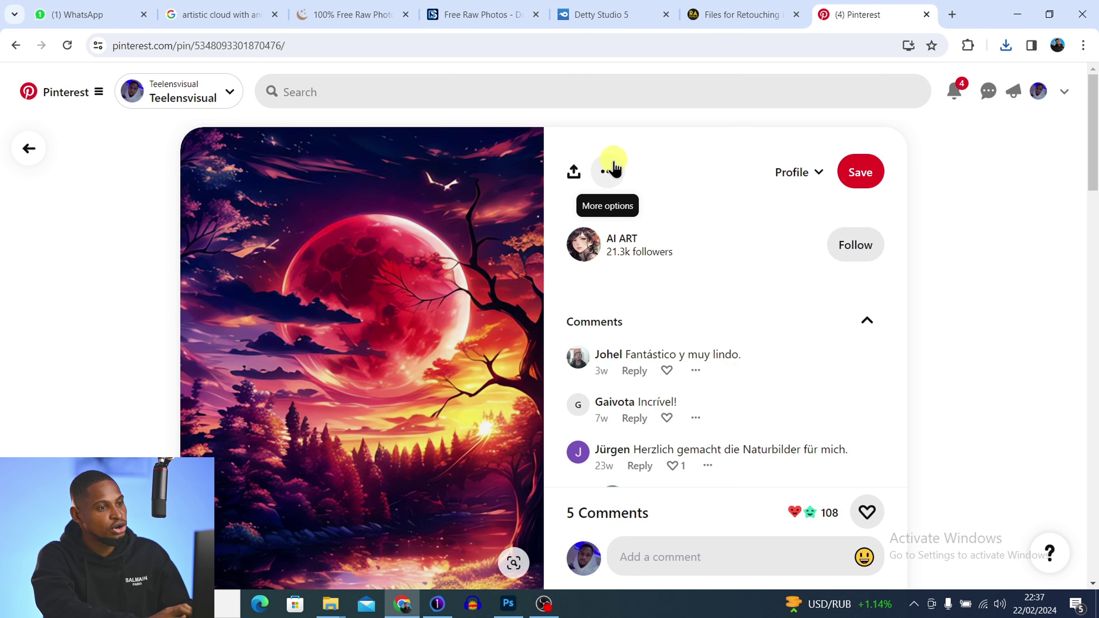
{"action": "left_click", "coordinate": [610, 177]}
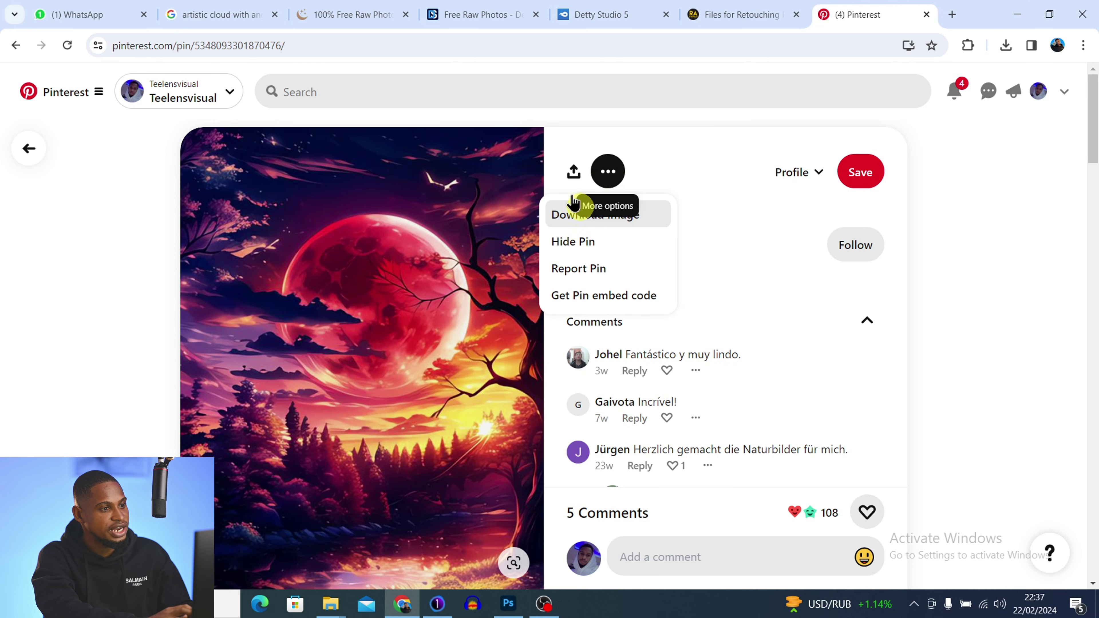
{"action": "left_click", "coordinate": [558, 217]}
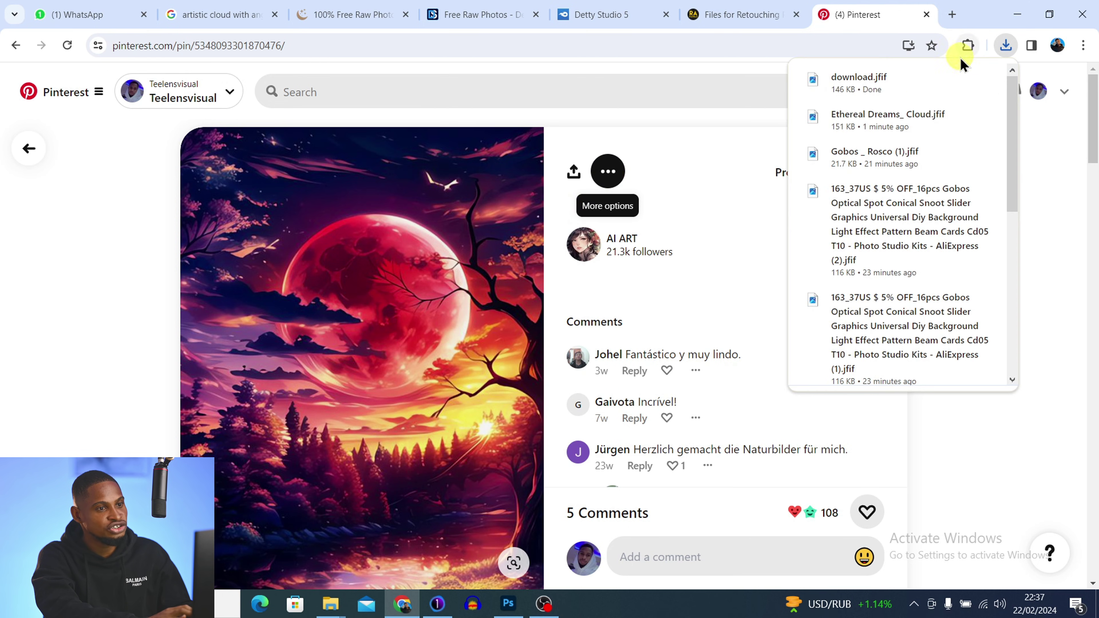
Return to the related pins of the pink moon cloud pin and look through them for more paintings.
{"action": "left_click", "coordinate": [1043, 206]}
{"action": "scroll", "coordinate": [535, 179], "scroll_direction": "down", "scroll_amount": 10}
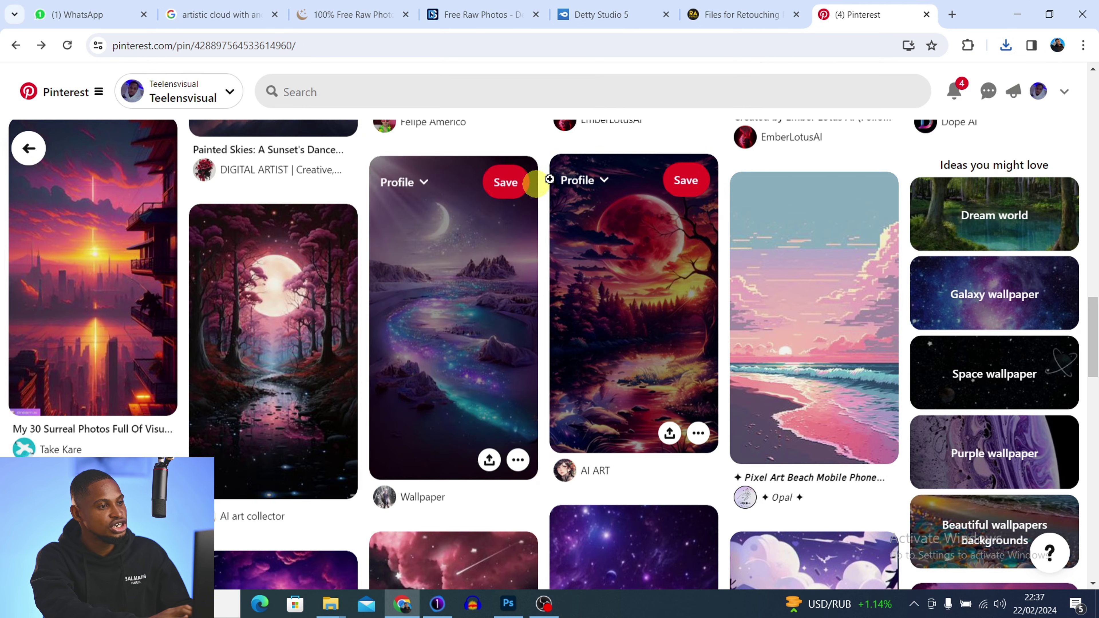
{"action": "left_click", "coordinate": [565, 405]}
{"action": "scroll", "coordinate": [567, 405], "scroll_direction": "down", "scroll_amount": 5}
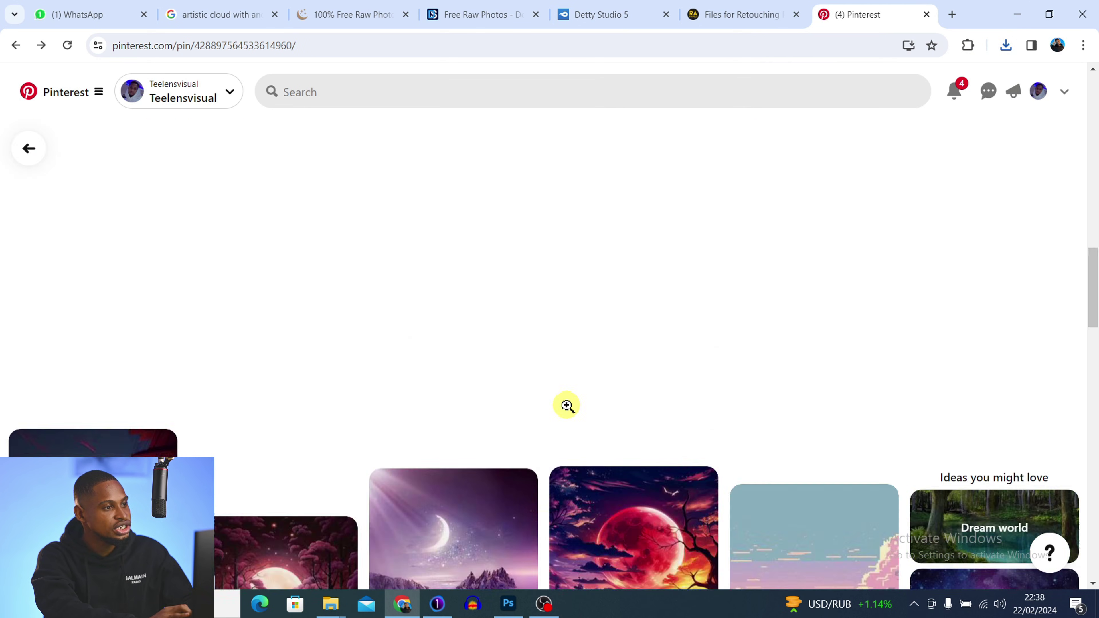
Search Pinterest for "texture background" and look through the resulting pins.
{"action": "left_click", "coordinate": [329, 95]}
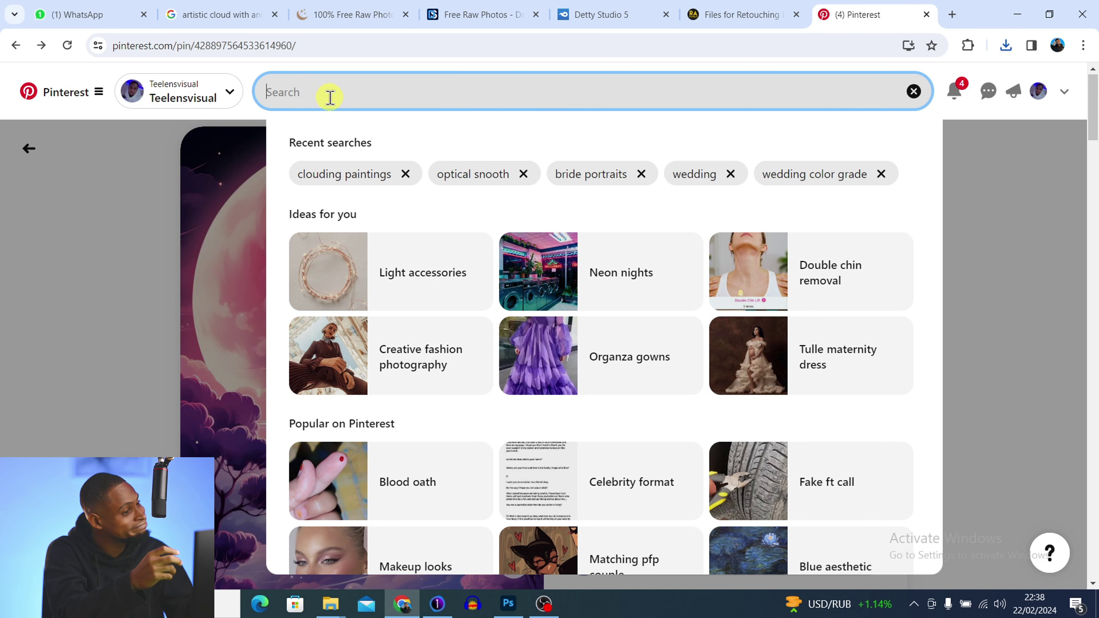
{"action": "type", "text": "t"}
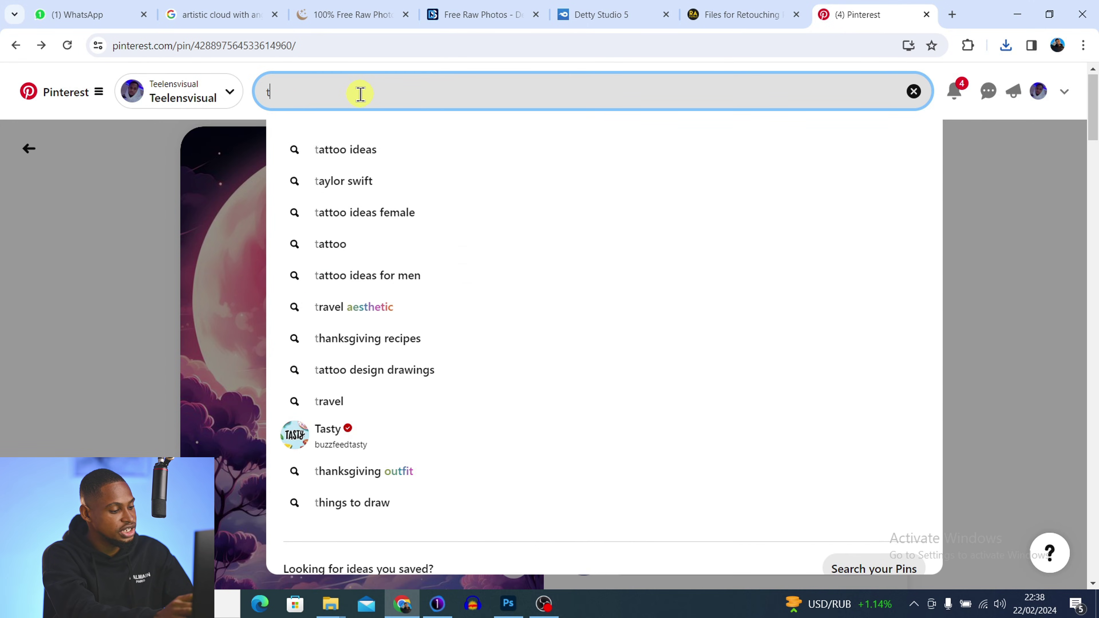
{"action": "type", "text": "exture"}
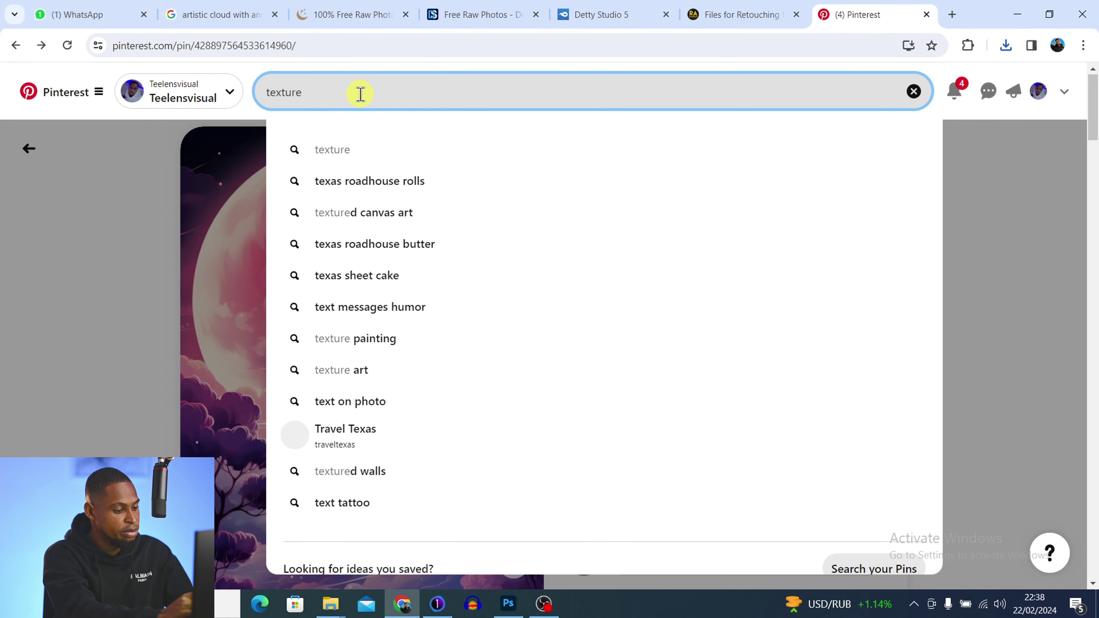
{"action": "type", "text": " back"}
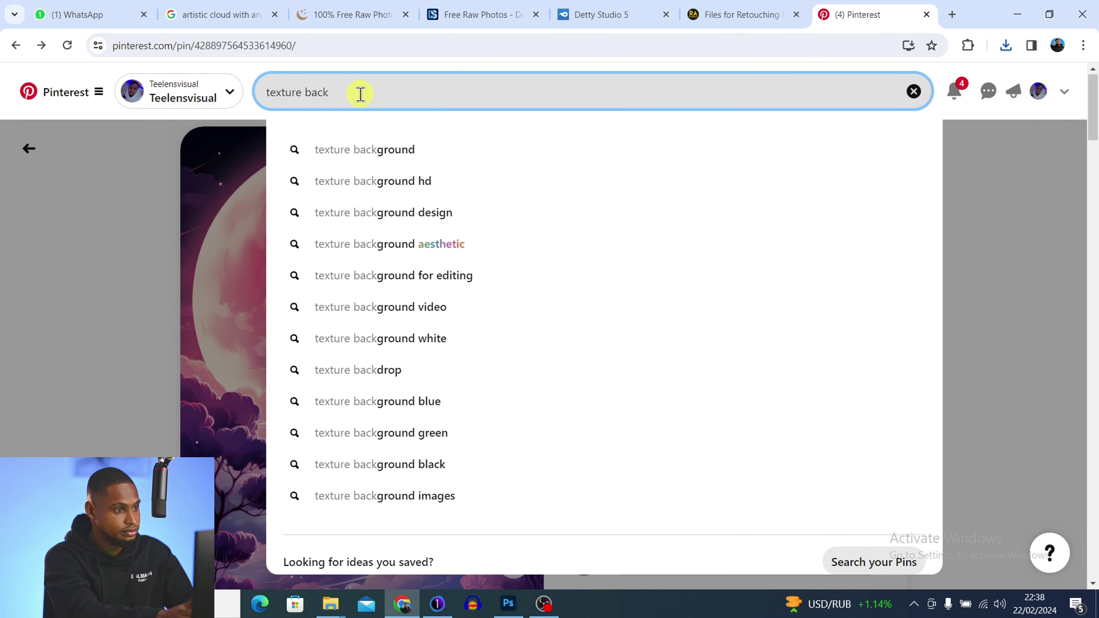
{"action": "left_click", "coordinate": [385, 152]}
{"action": "scroll", "coordinate": [546, 497], "scroll_direction": "down", "scroll_amount": 5}
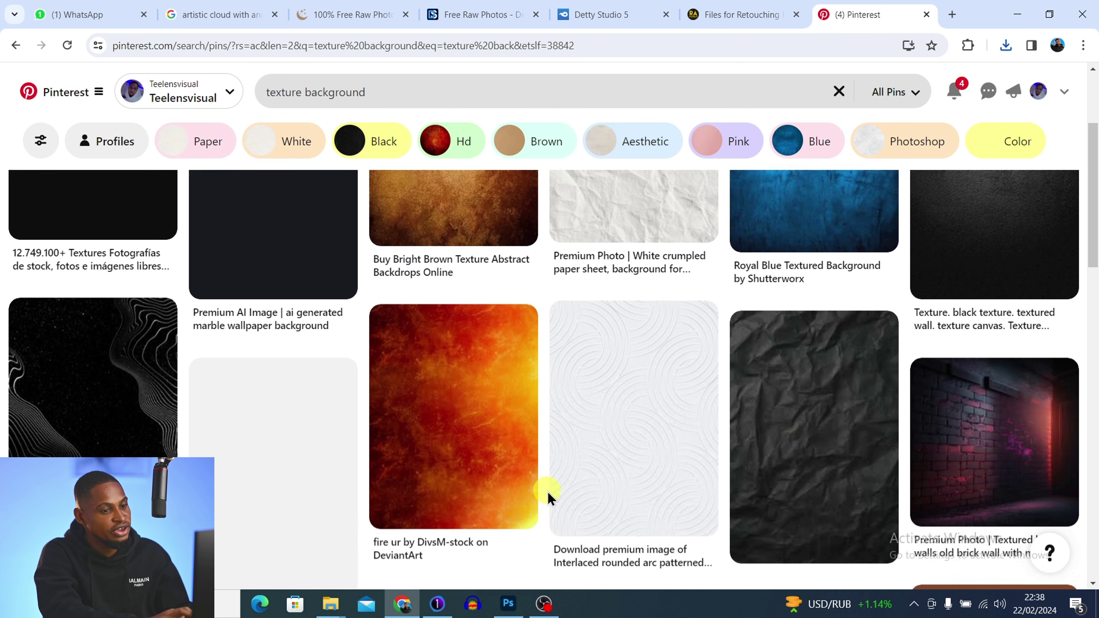
{"action": "scroll", "coordinate": [546, 493], "scroll_direction": "down", "scroll_amount": 3}
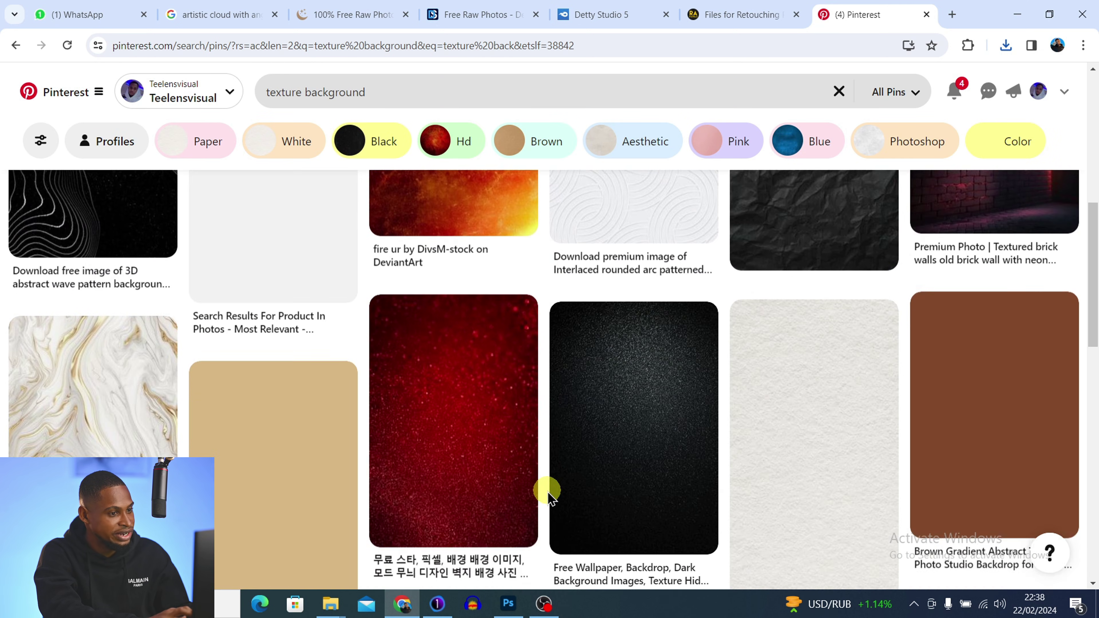
{"action": "scroll", "coordinate": [558, 488], "scroll_direction": "up", "scroll_amount": 6}
{"action": "scroll", "coordinate": [968, 465], "scroll_direction": "down", "scroll_amount": 5}
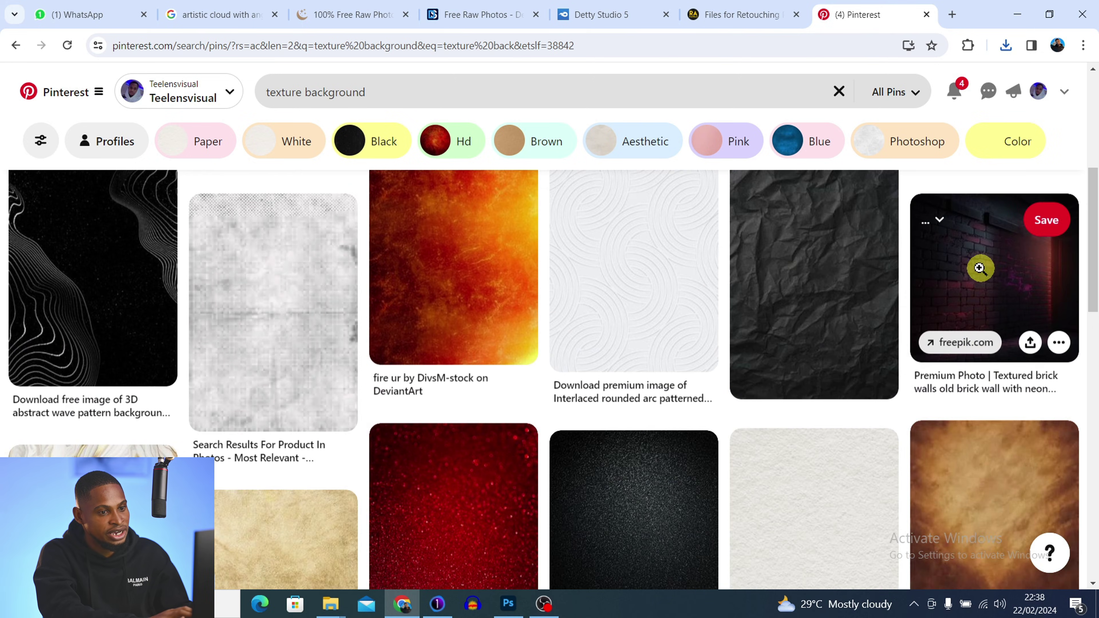
Open the textured old brick wall pin with neon lights and download its image.
{"action": "left_click", "coordinate": [965, 262]}
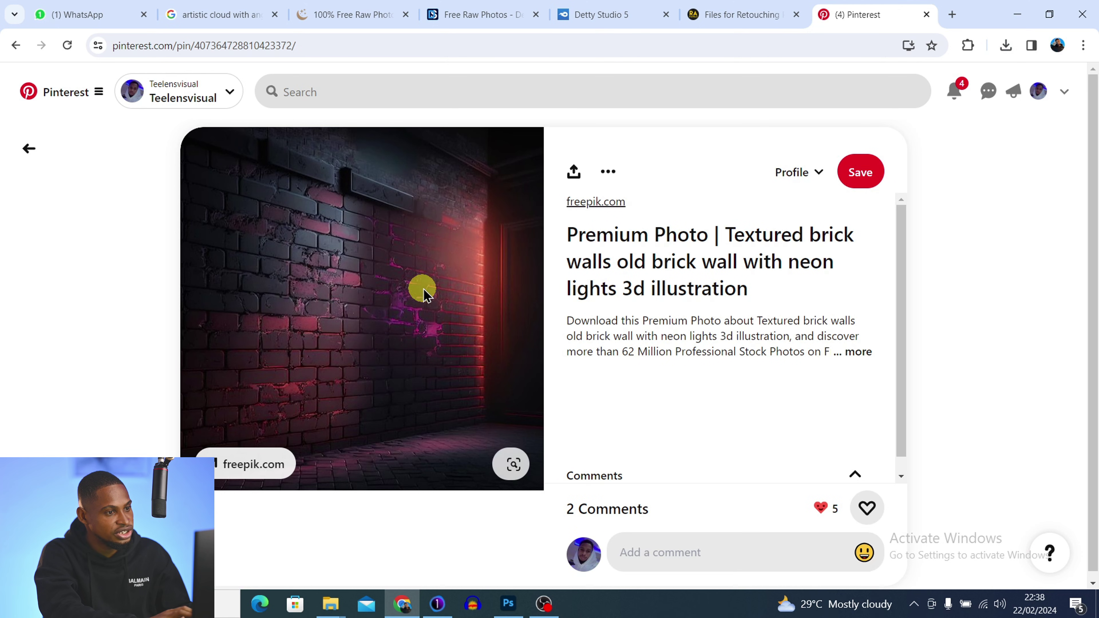
{"action": "left_click", "coordinate": [608, 173]}
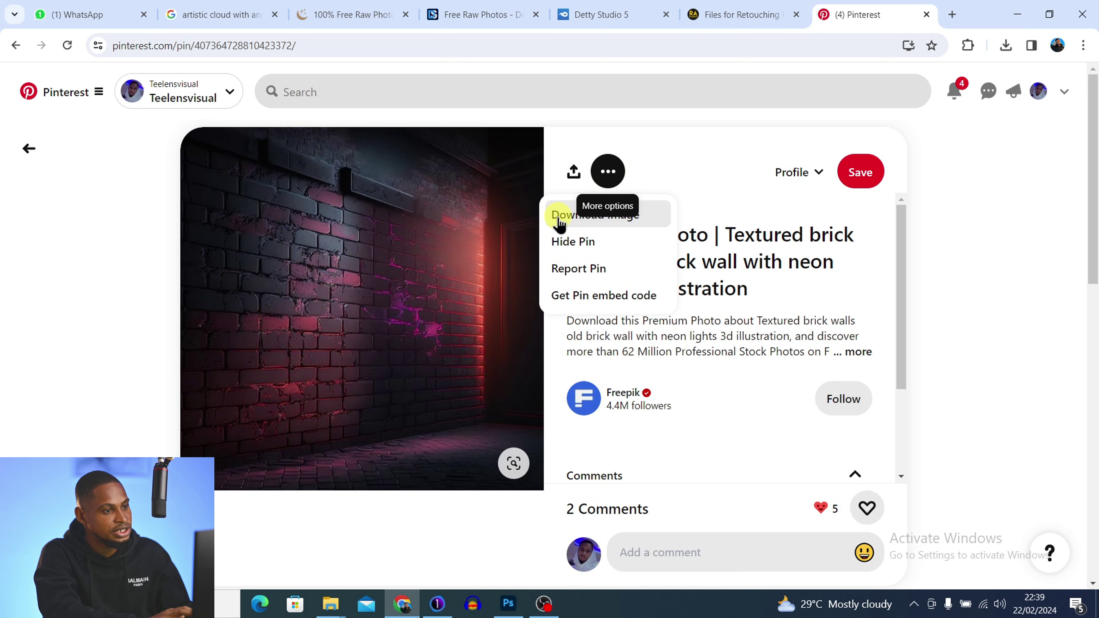
{"action": "left_click", "coordinate": [560, 217]}
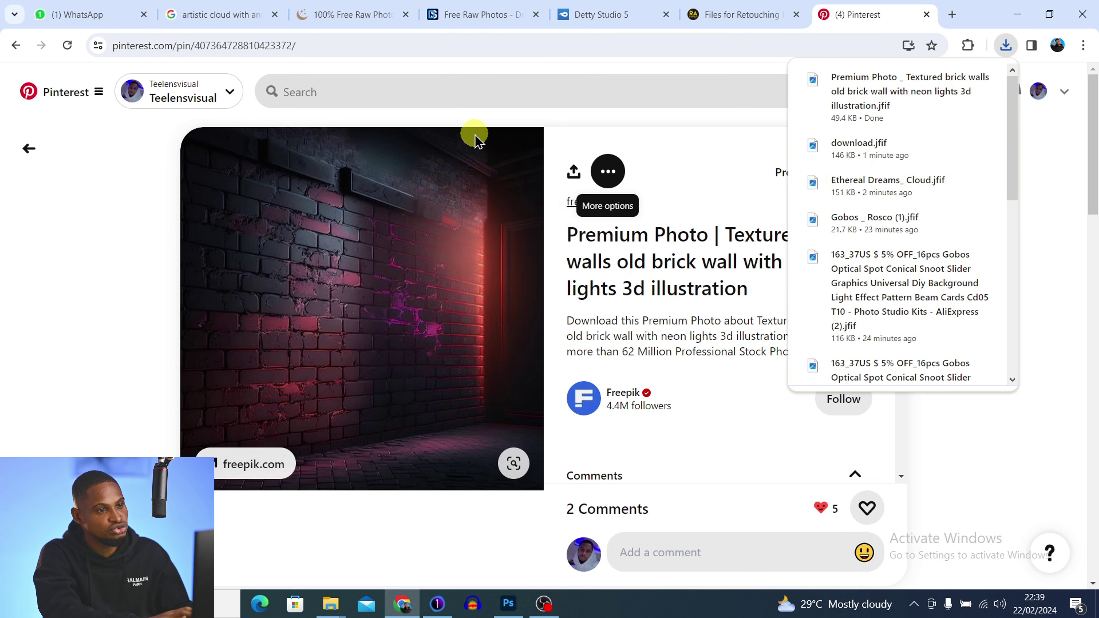
Examine the related pins below the brick wall image for other dark wall and stage backgrounds.
{"action": "scroll", "coordinate": [121, 408], "scroll_direction": "down", "scroll_amount": 10}
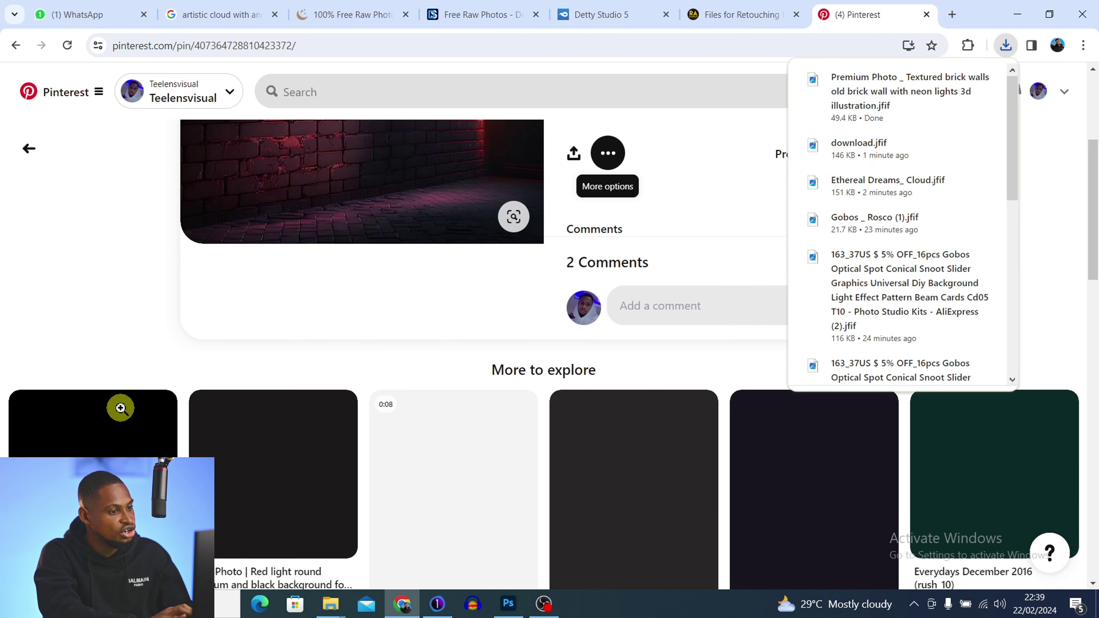
{"action": "scroll", "coordinate": [120, 408], "scroll_direction": "down", "scroll_amount": 2}
{"action": "scroll", "coordinate": [121, 407], "scroll_direction": "up", "scroll_amount": 5}
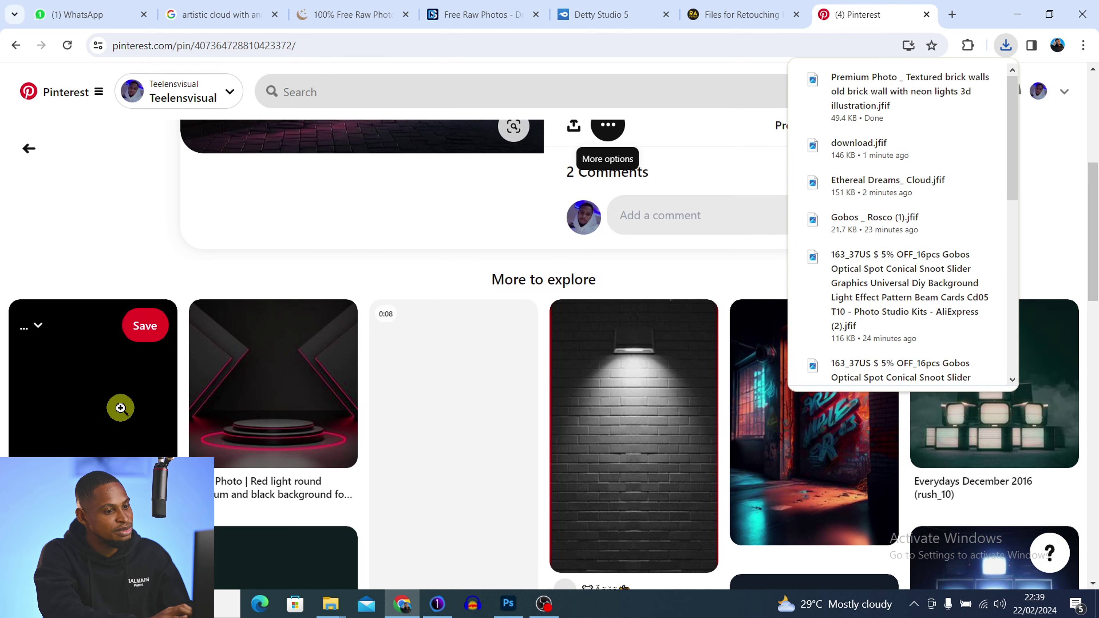
{"action": "scroll", "coordinate": [682, 476], "scroll_direction": "down", "scroll_amount": 5}
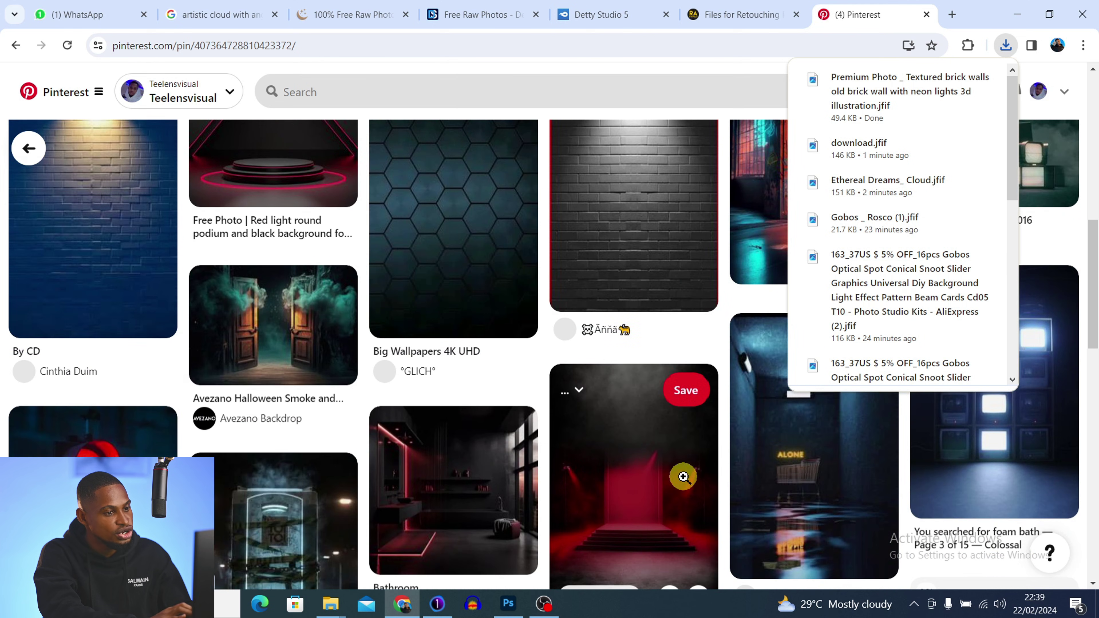
{"action": "scroll", "coordinate": [646, 546], "scroll_direction": "down", "scroll_amount": 7}
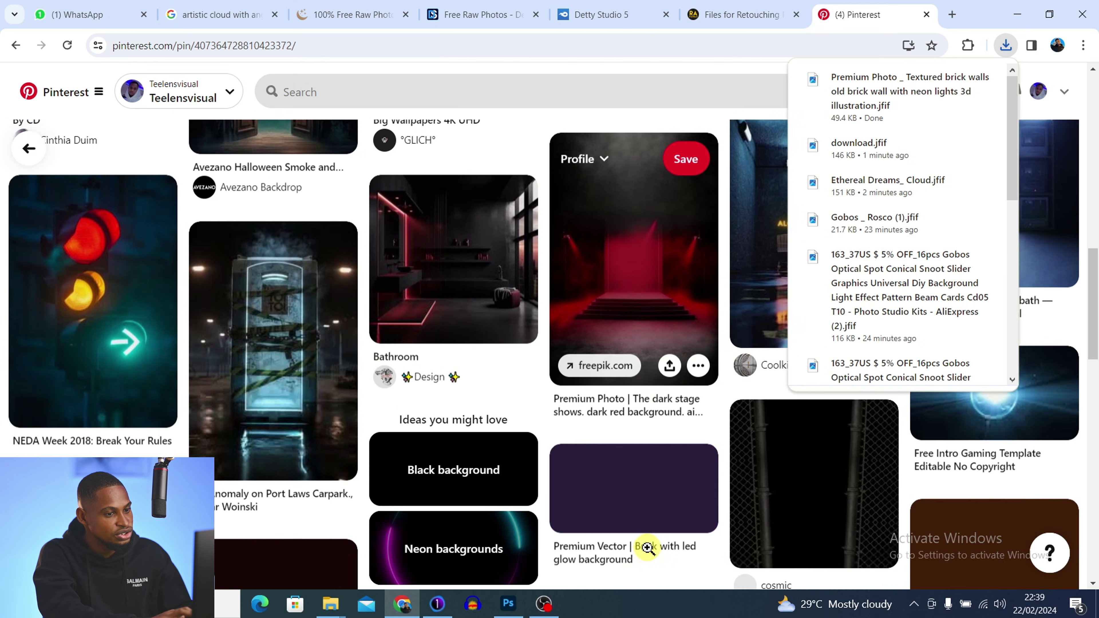
{"action": "scroll", "coordinate": [294, 381], "scroll_direction": "up", "scroll_amount": 1}
{"action": "scroll", "coordinate": [294, 381], "scroll_direction": "down", "scroll_amount": 7}
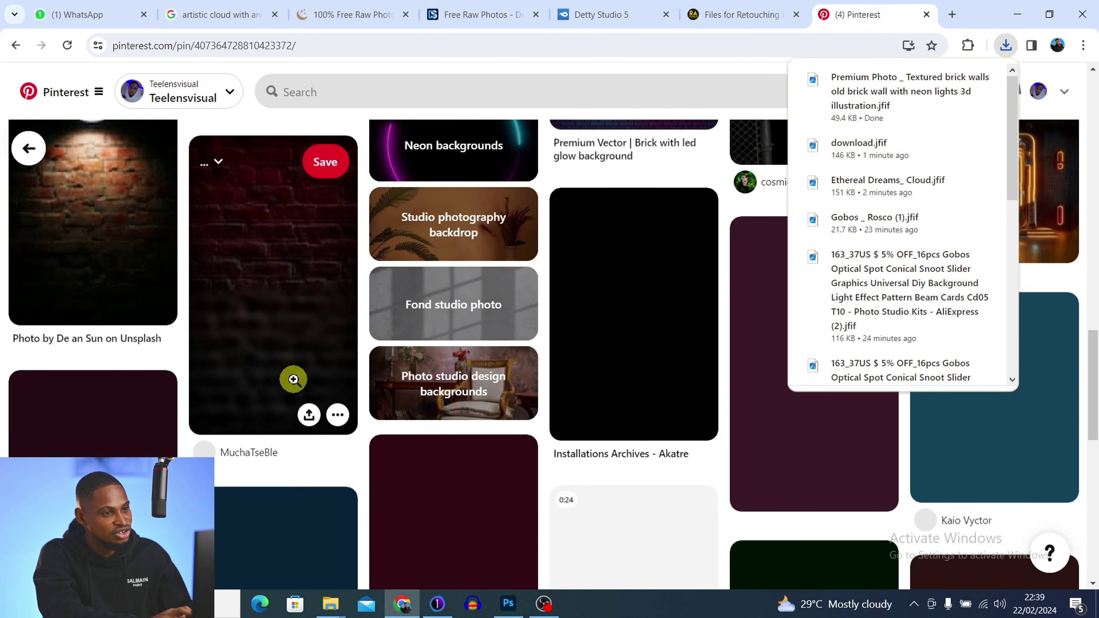
{"action": "scroll", "coordinate": [293, 381], "scroll_direction": "up", "scroll_amount": 10}
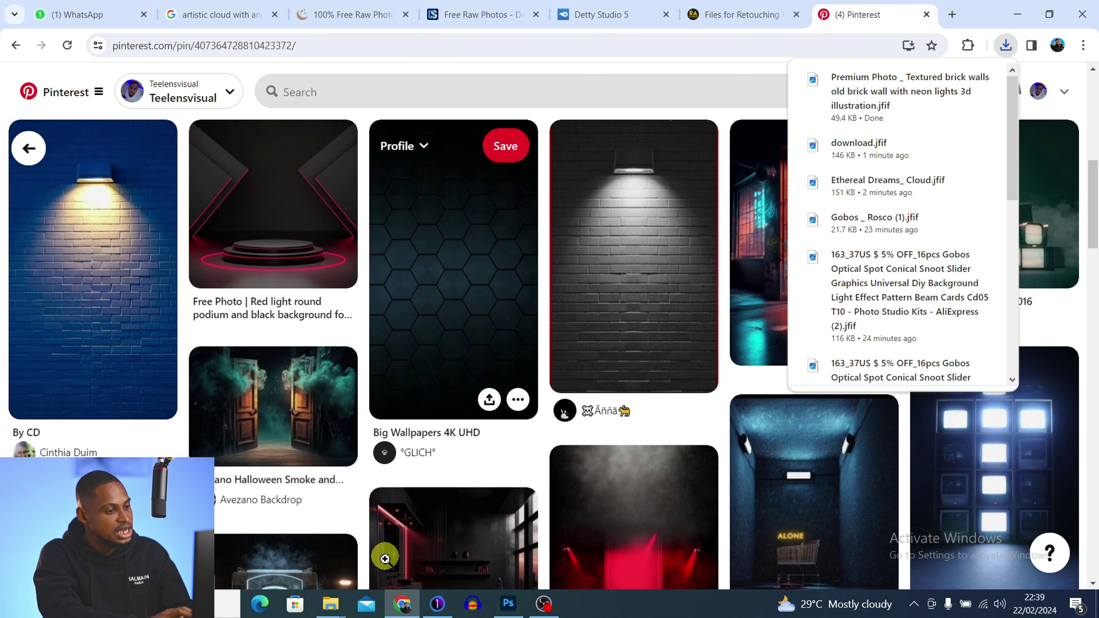
Switch to the Downloads folder in File Explorer and refresh it to check the downloaded images.
{"action": "mouse_move", "coordinate": [330, 604]}
{"action": "left_click", "coordinate": [277, 537]}
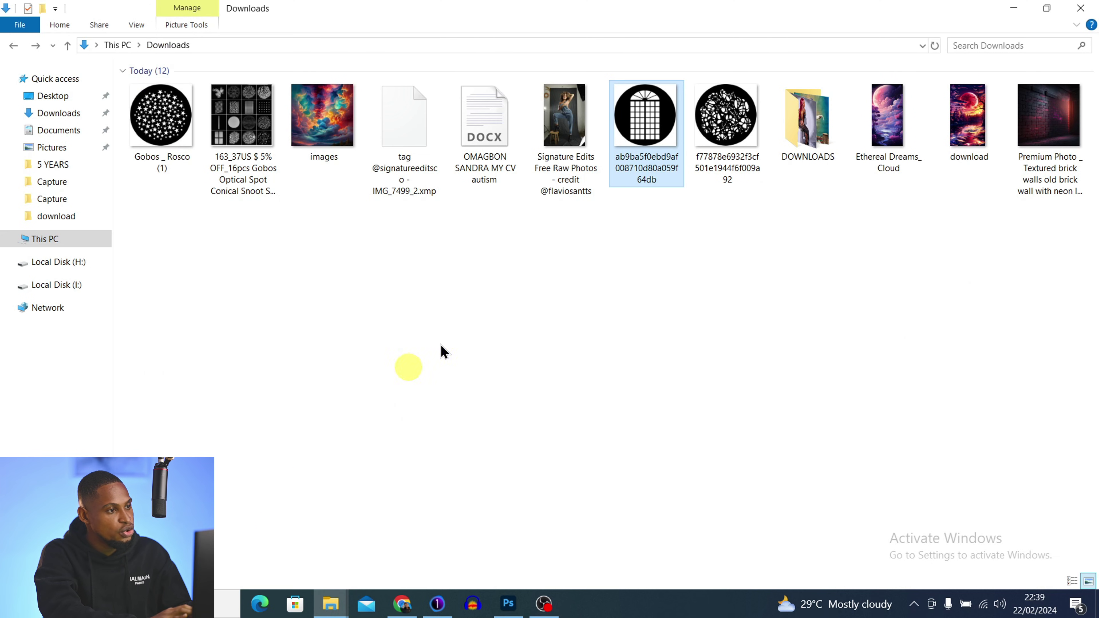
{"action": "left_click", "coordinate": [935, 45]}
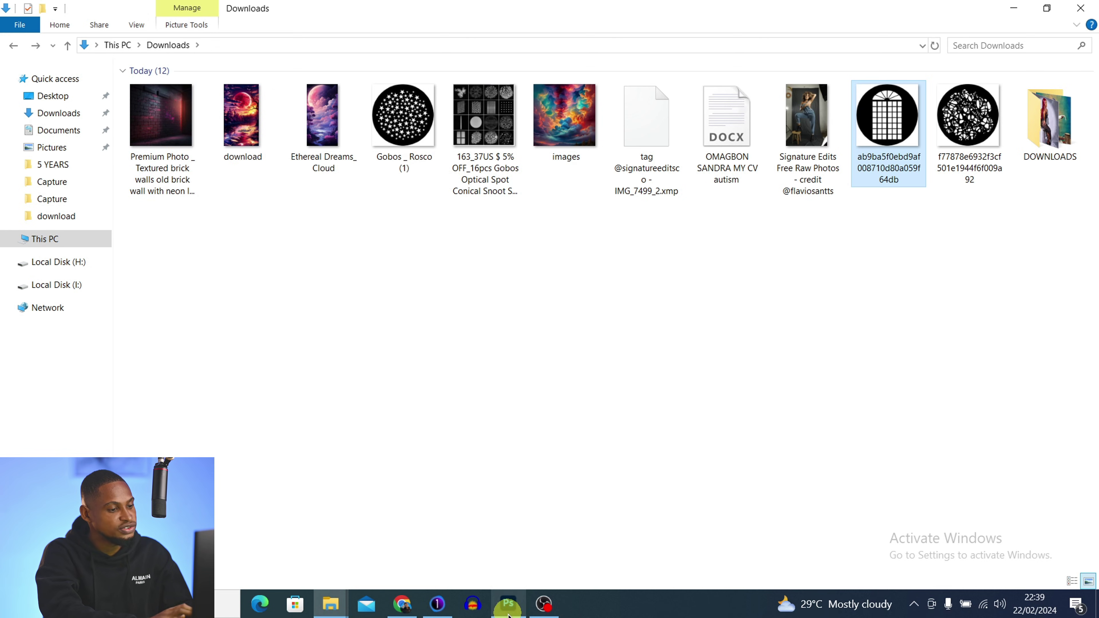
Switch to the IMG_7499_2.tif document in Photoshop and select the seated woman on Layer 1 with Select Subject.
{"action": "left_click", "coordinate": [508, 603]}
{"action": "left_click", "coordinate": [519, 56]}
{"action": "mouse_move", "coordinate": [490, 287]}
{"action": "left_mouse_down"}
{"action": "mouse_move", "coordinate": [474, 291]}
{"action": "mouse_move", "coordinate": [486, 294]}
{"action": "left_mouse_up"}
{"action": "key", "text": "m"}
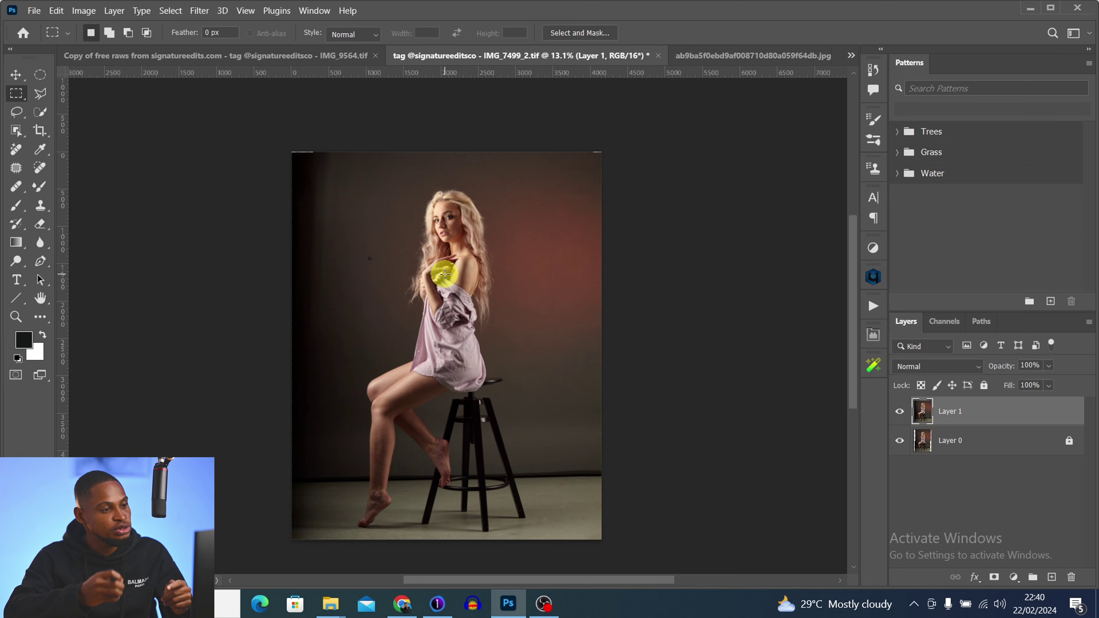
{"action": "left_click", "coordinate": [40, 112]}
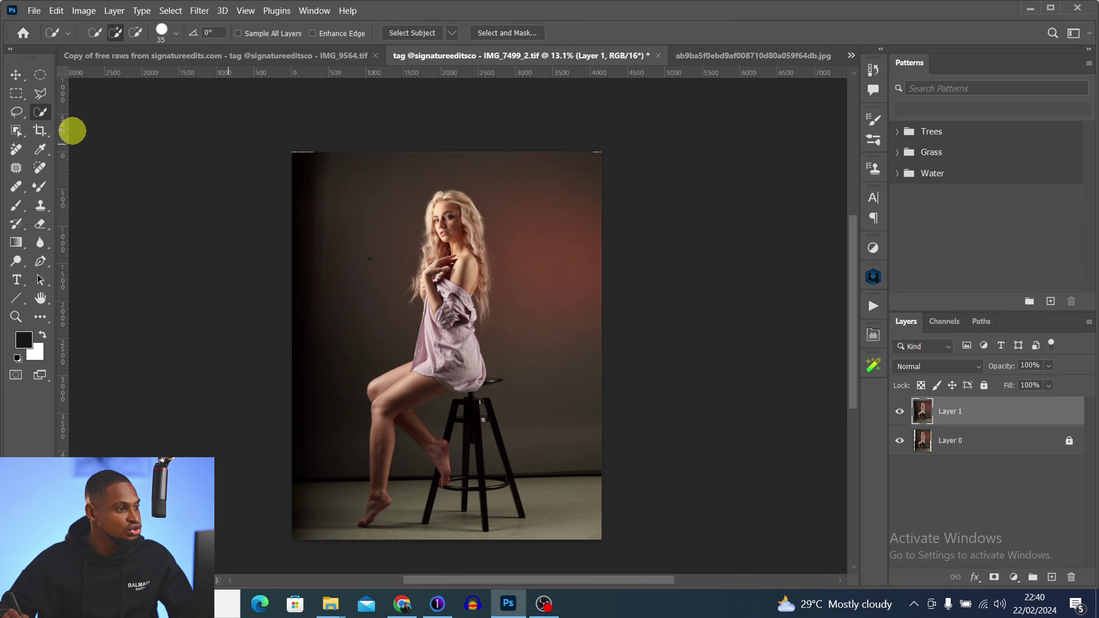
{"action": "left_click", "coordinate": [410, 34]}
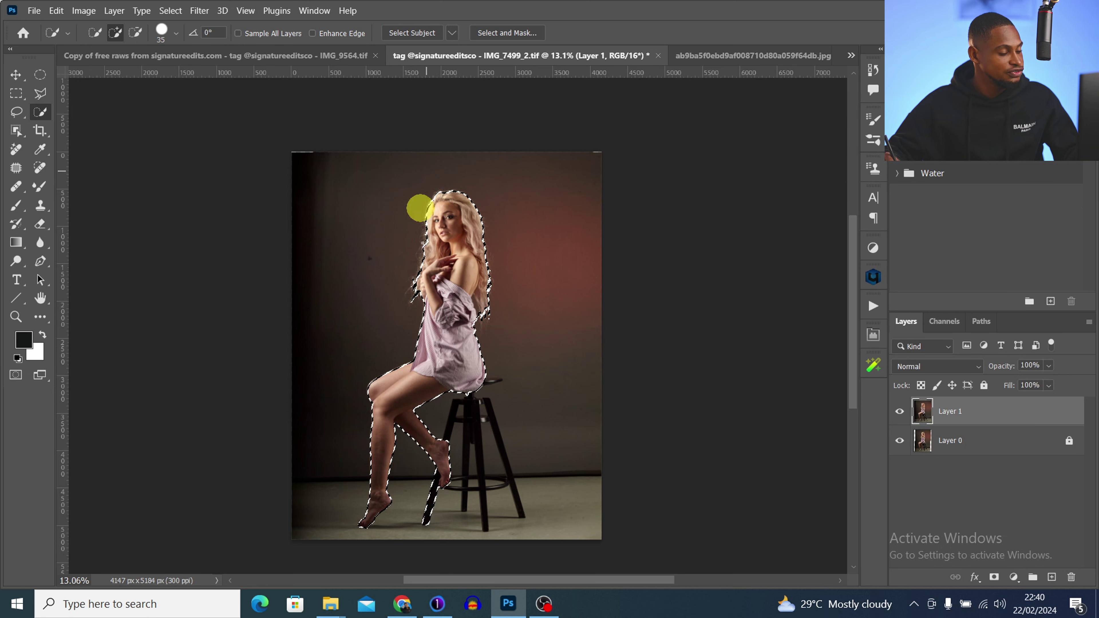
Inspect the selection around the stool and add the stool's legs to it with the Object Selection tool.
{"action": "key", "text": "z"}
{"action": "left_click_drag", "start_coordinate": [493, 410], "coordinate": [485, 381]}
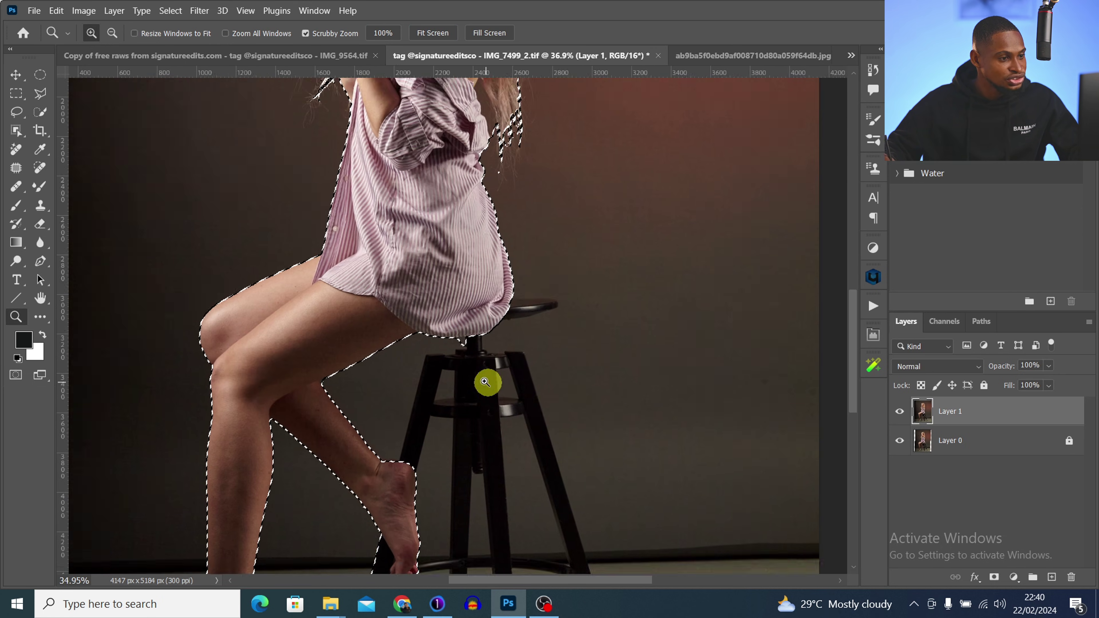
{"action": "scroll", "coordinate": [485, 382], "scroll_direction": "down", "scroll_amount": 6}
{"action": "key", "text": "w"}
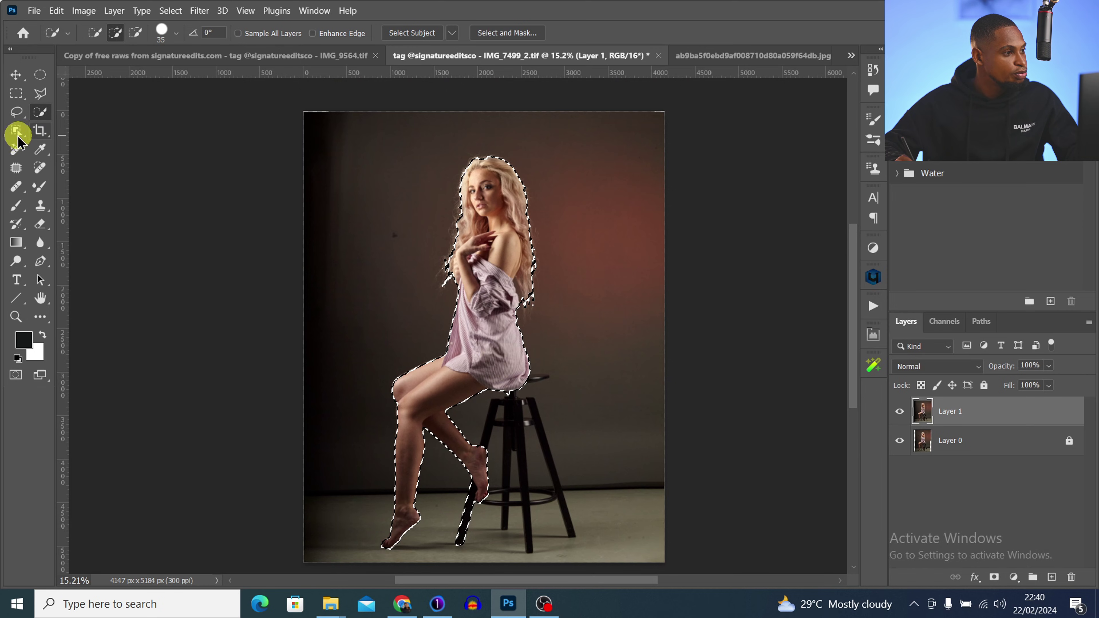
{"action": "left_click_drag", "start_coordinate": [18, 132], "coordinate": [75, 137]}
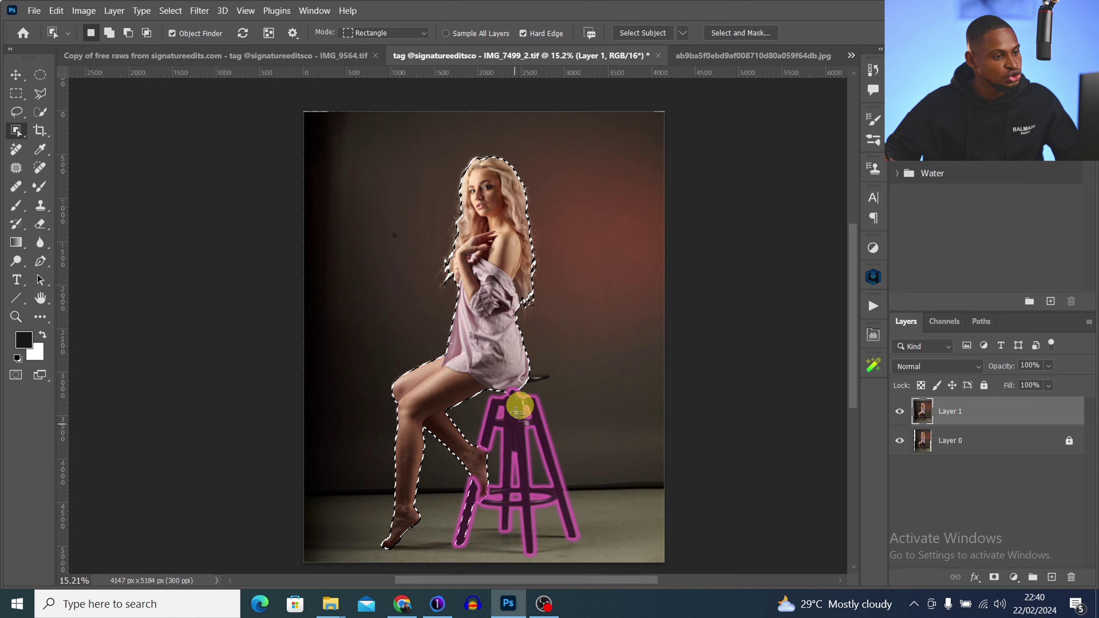
{"action": "key", "text": "shift"}
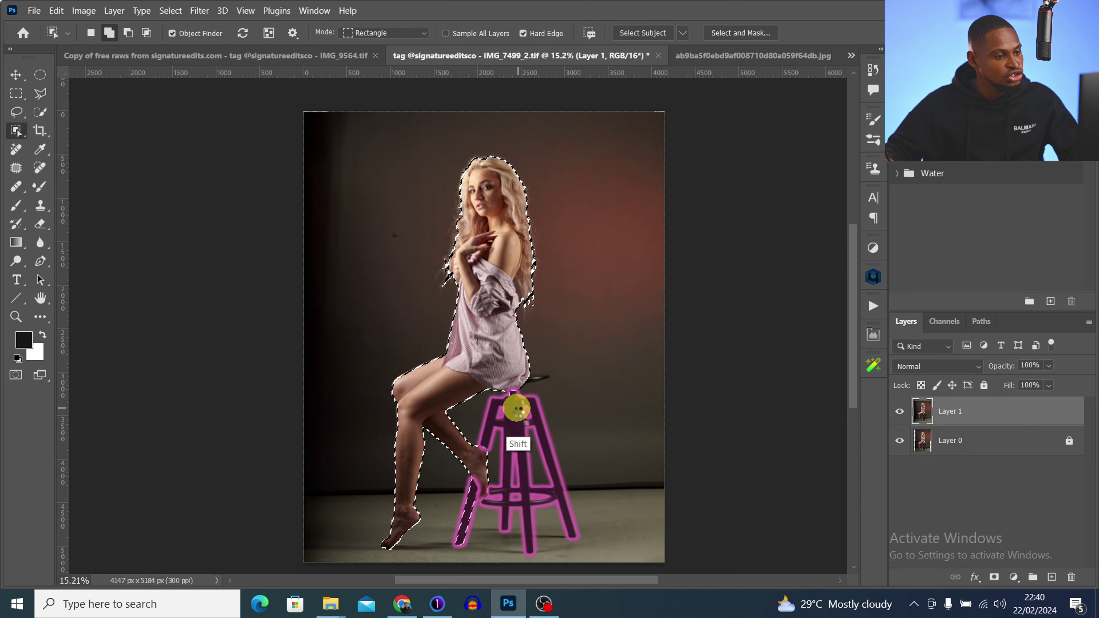
{"action": "left_click", "coordinate": [517, 432], "text": "shift"}
Add the stool's seat to the selection of the woman with the Object Selection tool.
{"action": "key", "text": "z"}
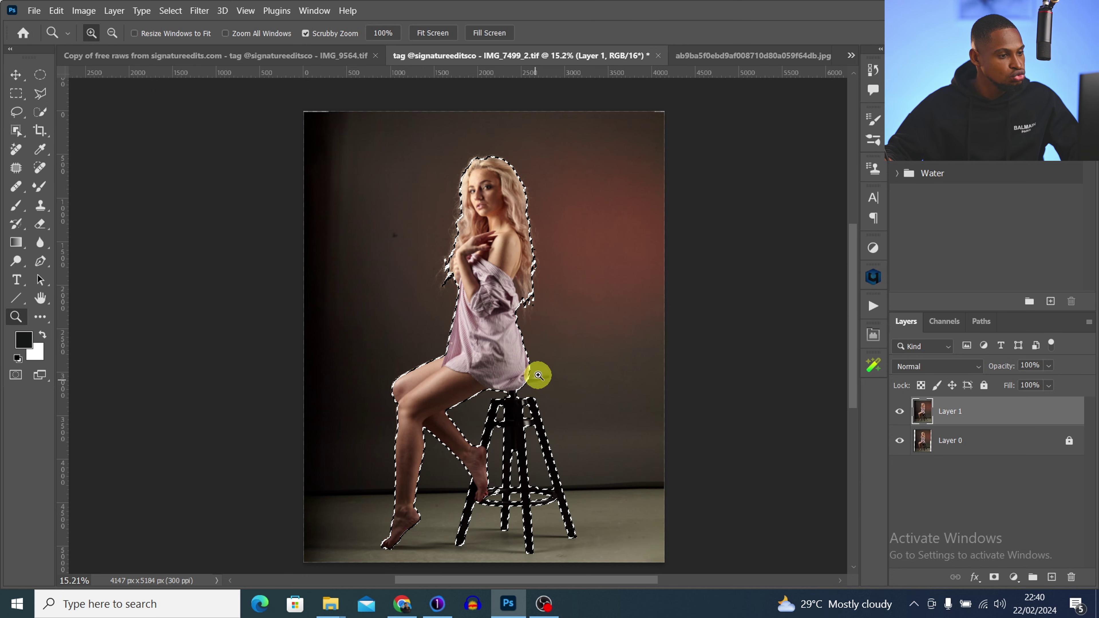
{"action": "scroll", "coordinate": [537, 375], "scroll_direction": "up", "scroll_amount": 3}
{"action": "scroll", "coordinate": [606, 375], "scroll_direction": "down", "scroll_amount": 3}
{"action": "scroll", "coordinate": [589, 388], "scroll_direction": "up", "scroll_amount": 6}
{"action": "key", "text": "w"}
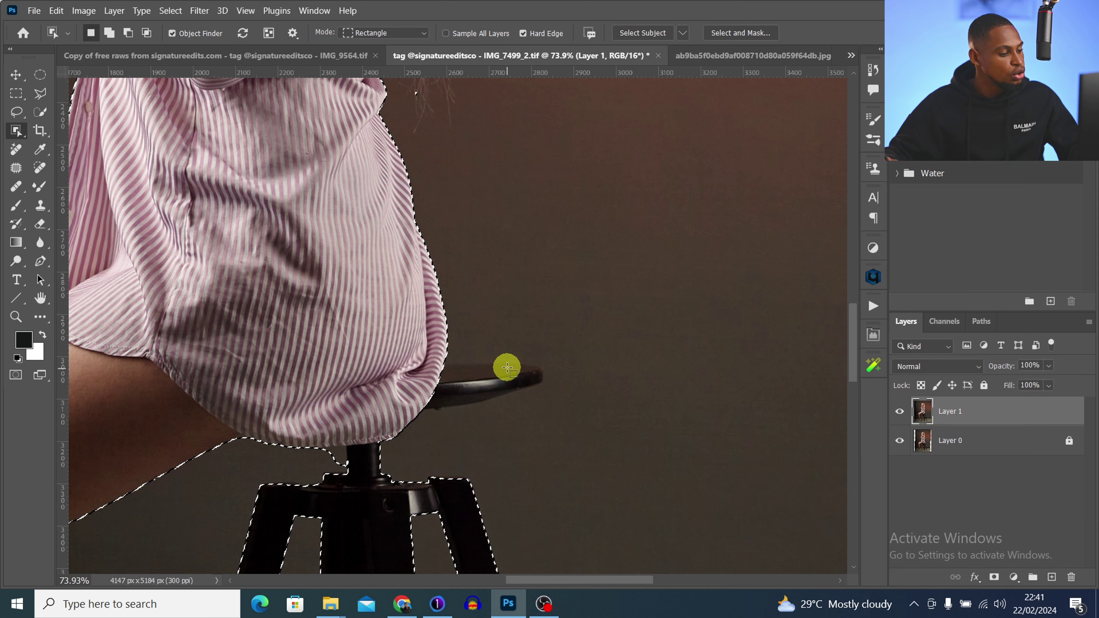
{"action": "left_click_drag", "start_coordinate": [392, 284], "coordinate": [565, 434]}
{"action": "key", "text": "z"}
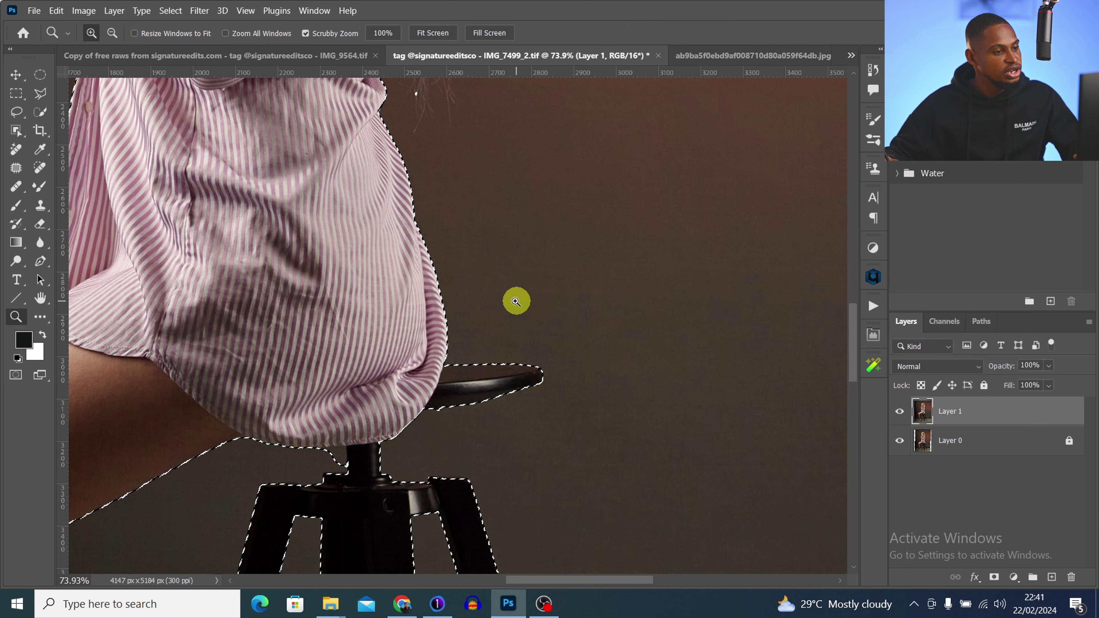
{"action": "left_click_drag", "start_coordinate": [514, 300], "coordinate": [407, 303]}
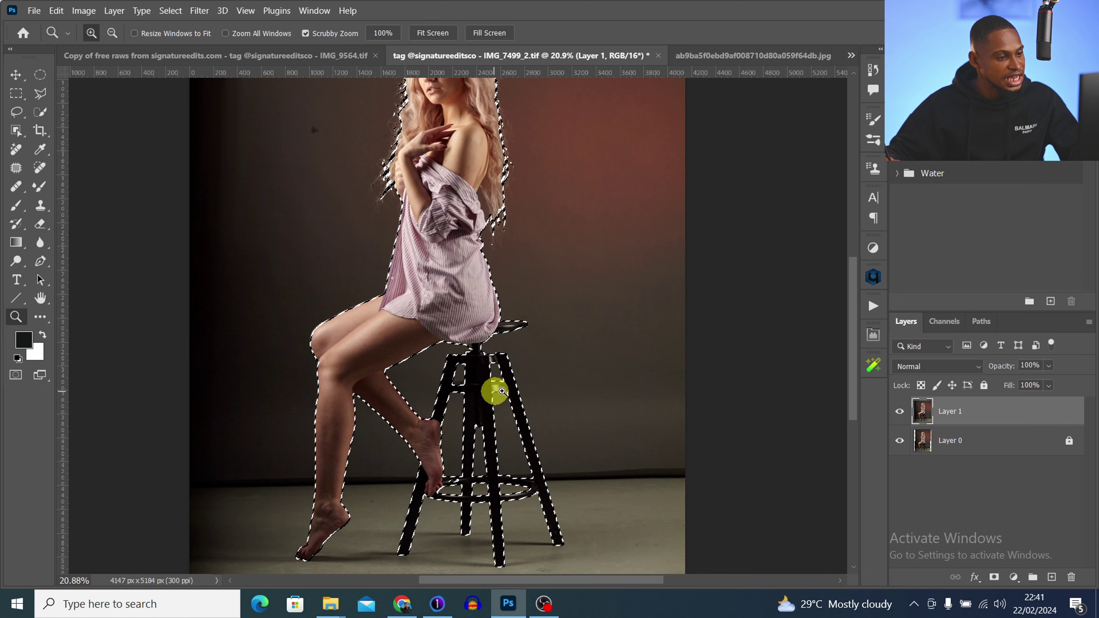
{"action": "left_click_drag", "start_coordinate": [502, 391], "coordinate": [507, 281]}
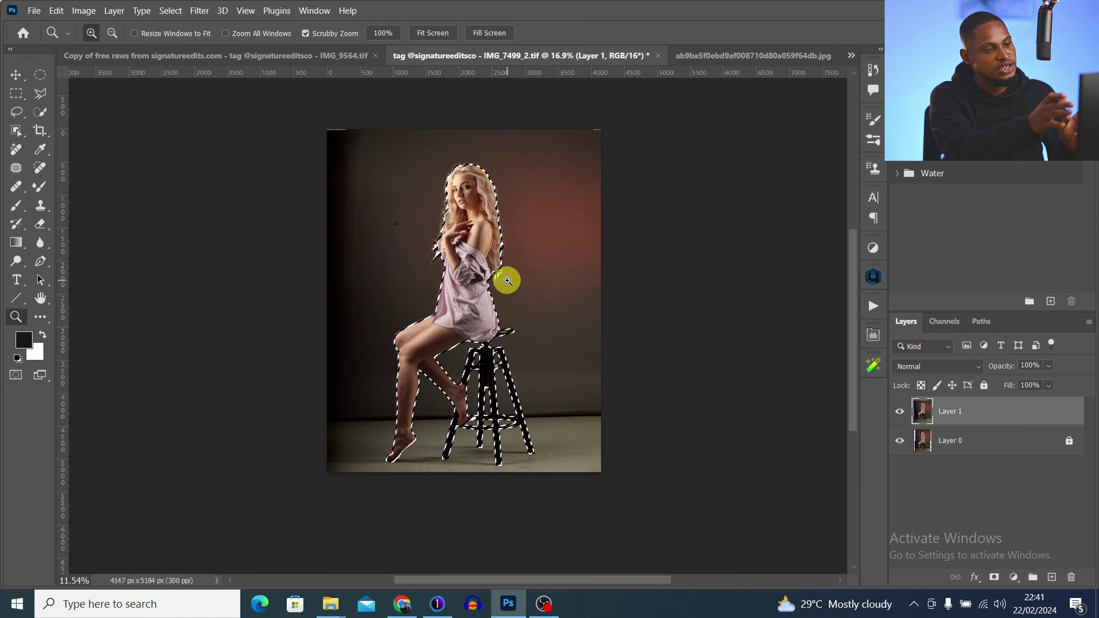
Invert the selection and copy the studio backdrop around the woman and stool to a new layer.
{"action": "key", "text": "w"}
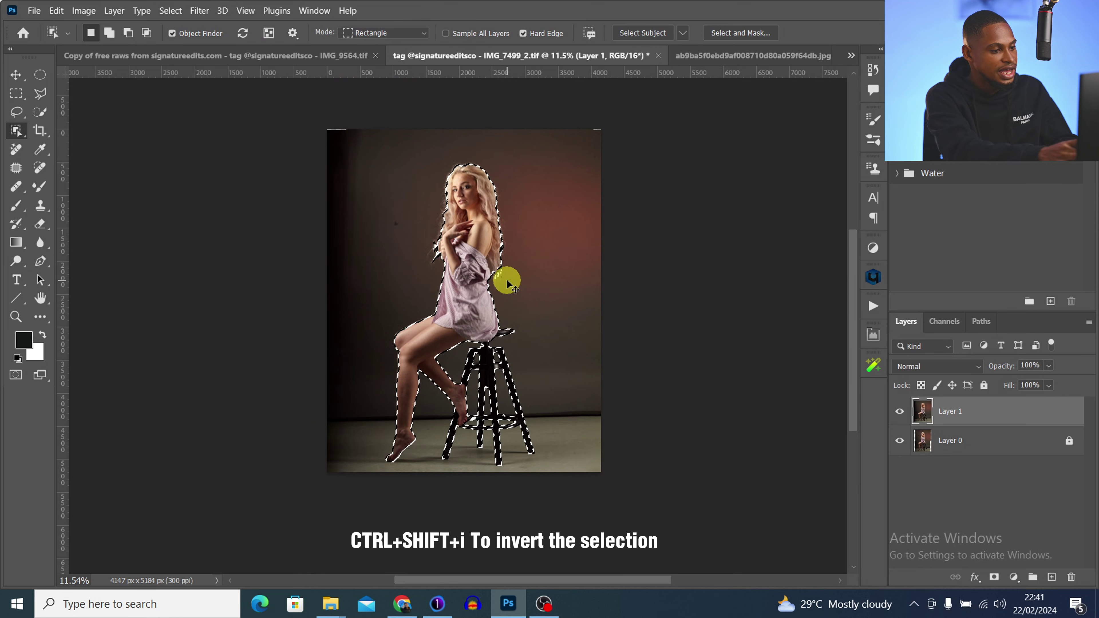
{"action": "key", "text": "ctrl+shift+i"}
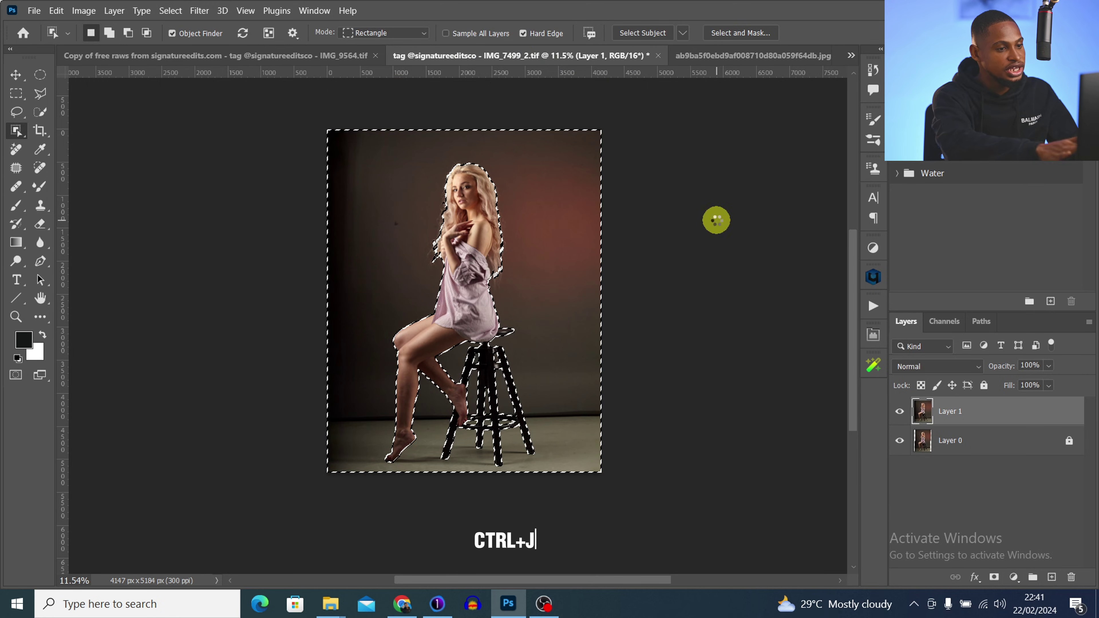
{"action": "key", "text": "ctrl+j"}
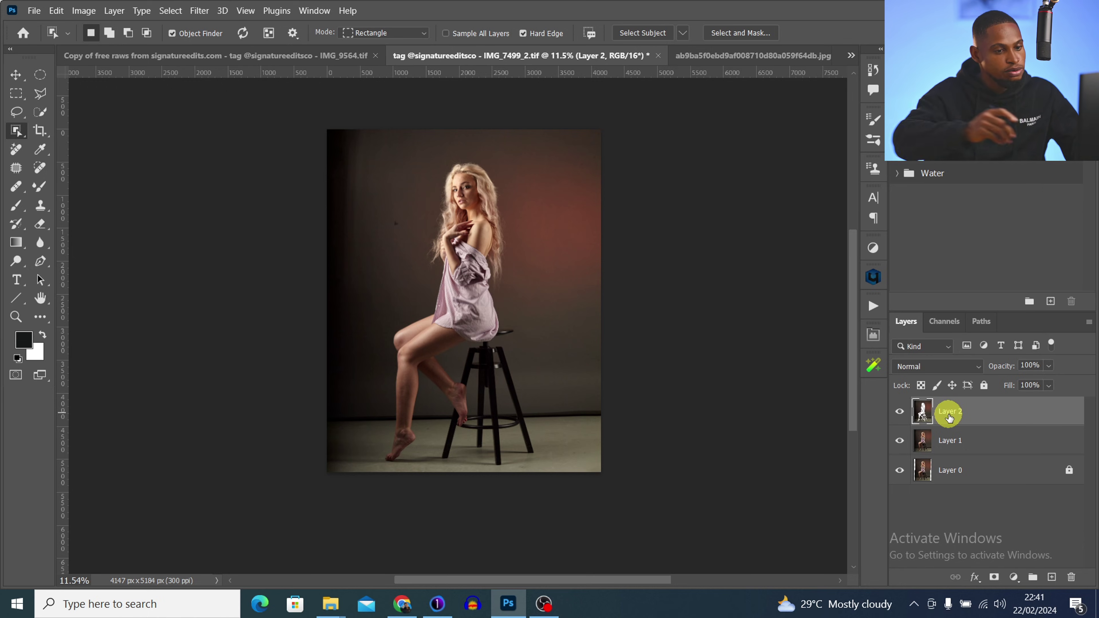
Rename the new backdrop layer as background and Layer 1 beneath it as subkect.
{"action": "double_click", "coordinate": [949, 412]}
{"action": "type", "text": "background"}
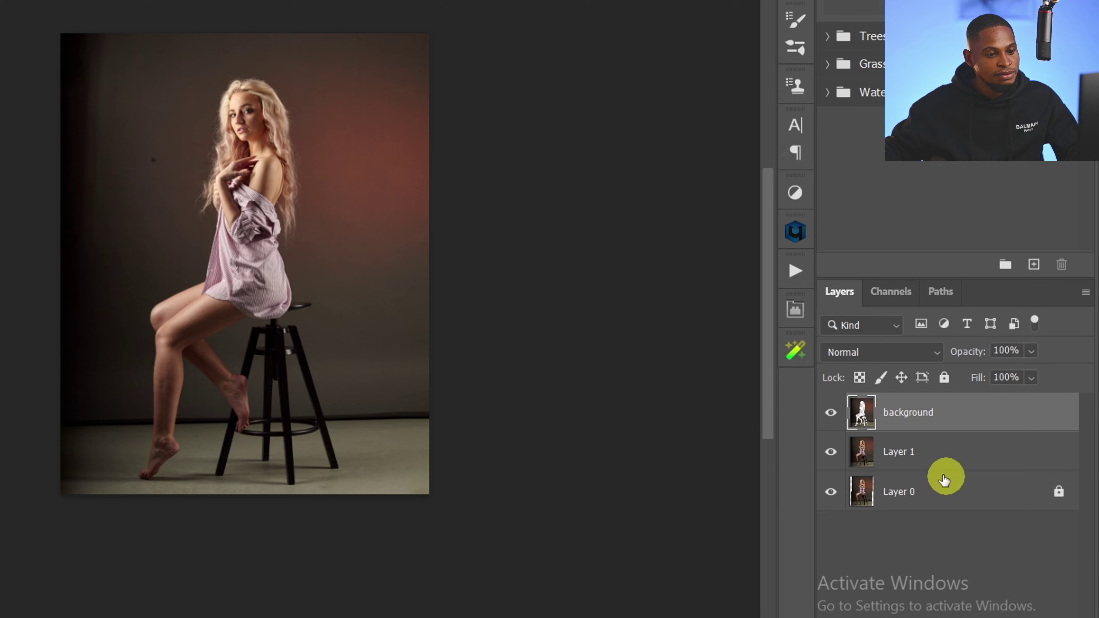
{"action": "left_click", "coordinate": [901, 459]}
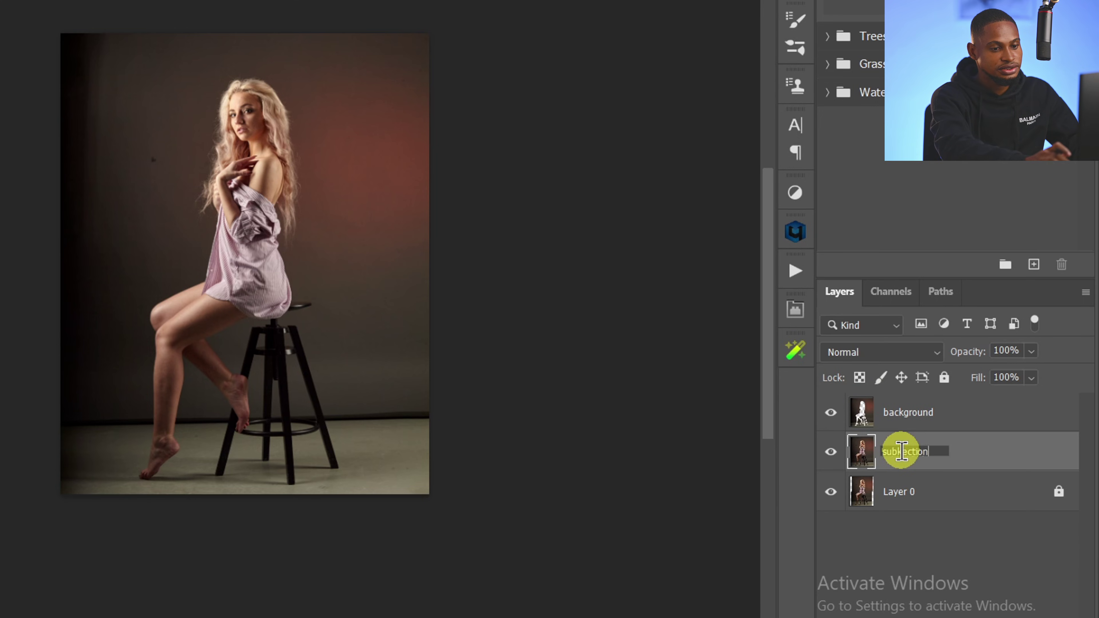
{"action": "left_click", "coordinate": [847, 267]}
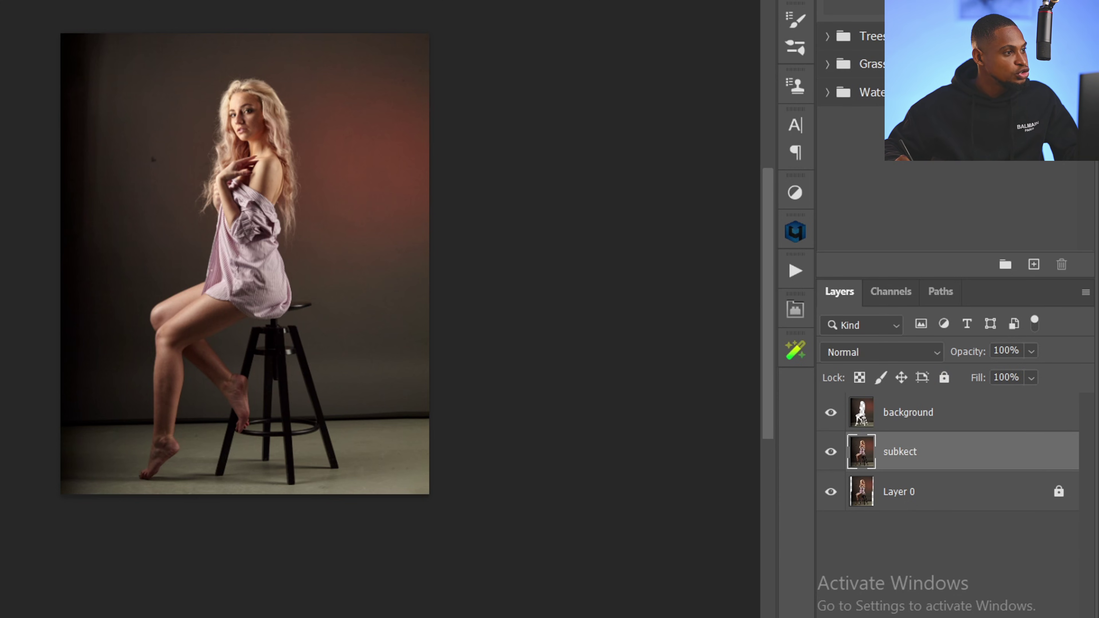
Mask the subkect layer to the woman and stool using the background layer's inverted selection, and move the background layer beneath it.
{"action": "key", "text": "ctrl+t"}
{"action": "left_click", "coordinate": [867, 455]}
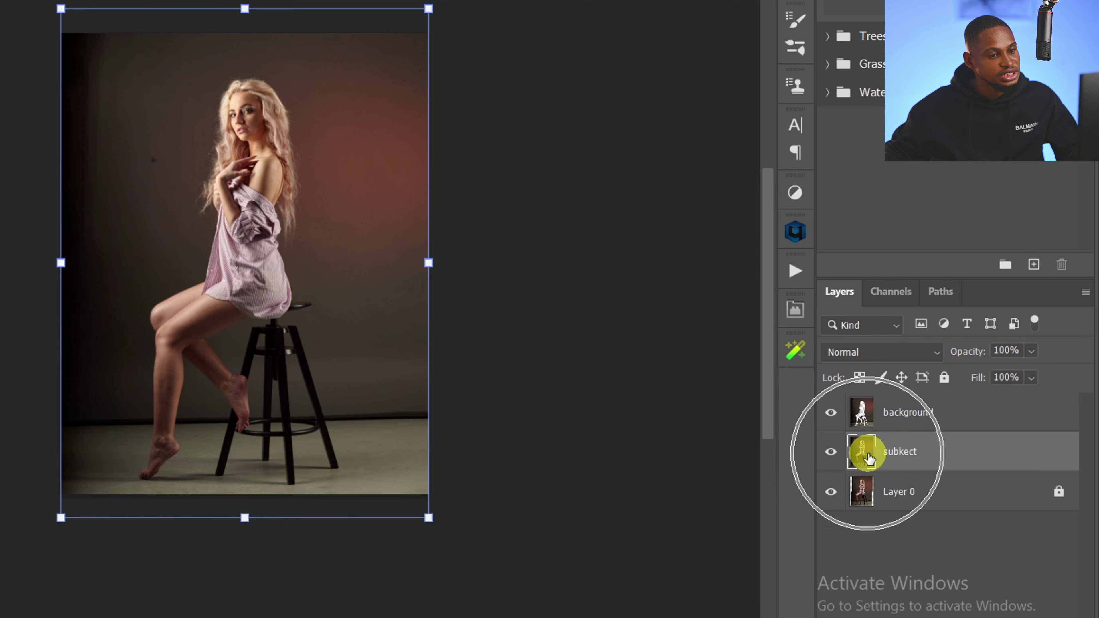
{"action": "left_click", "coordinate": [859, 417]}
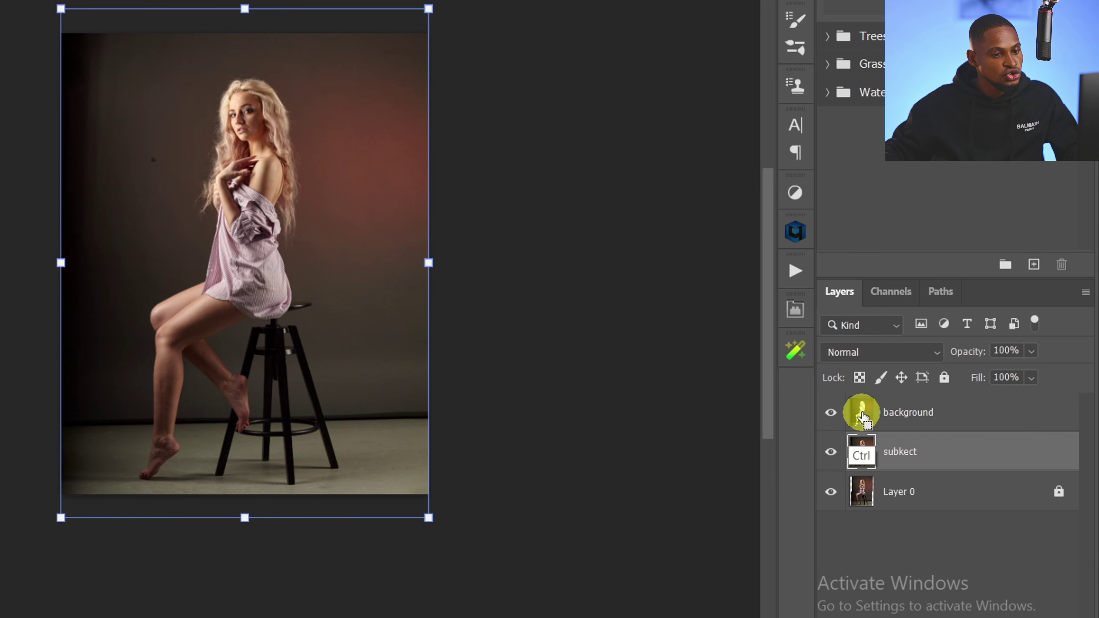
{"action": "left_click", "coordinate": [861, 417], "text": "ctrl"}
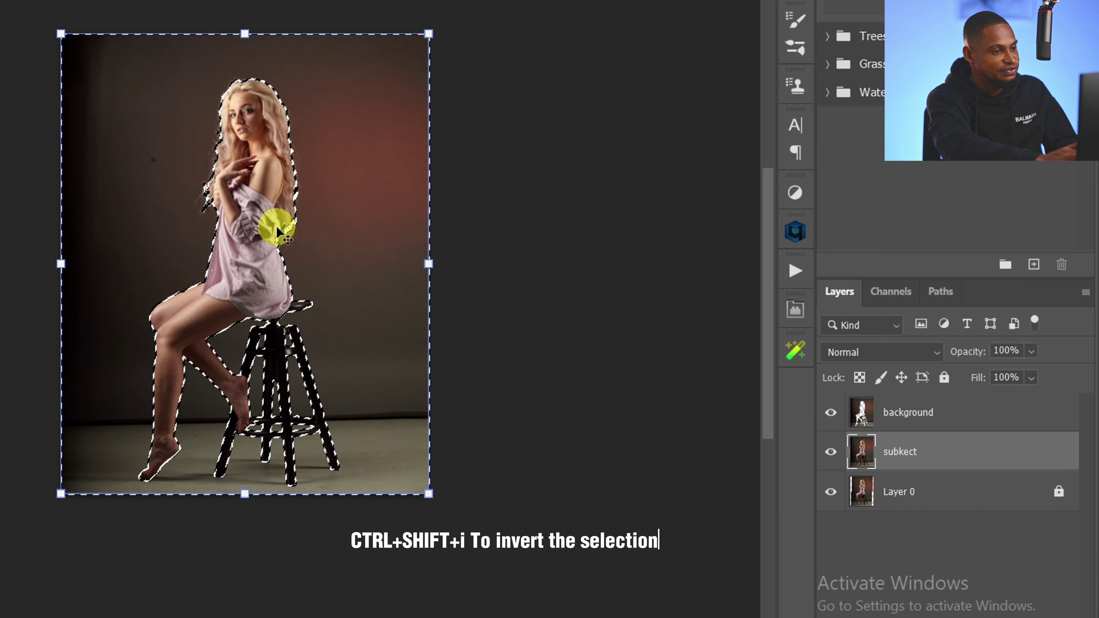
{"action": "key", "text": "ctrl+shift+i"}
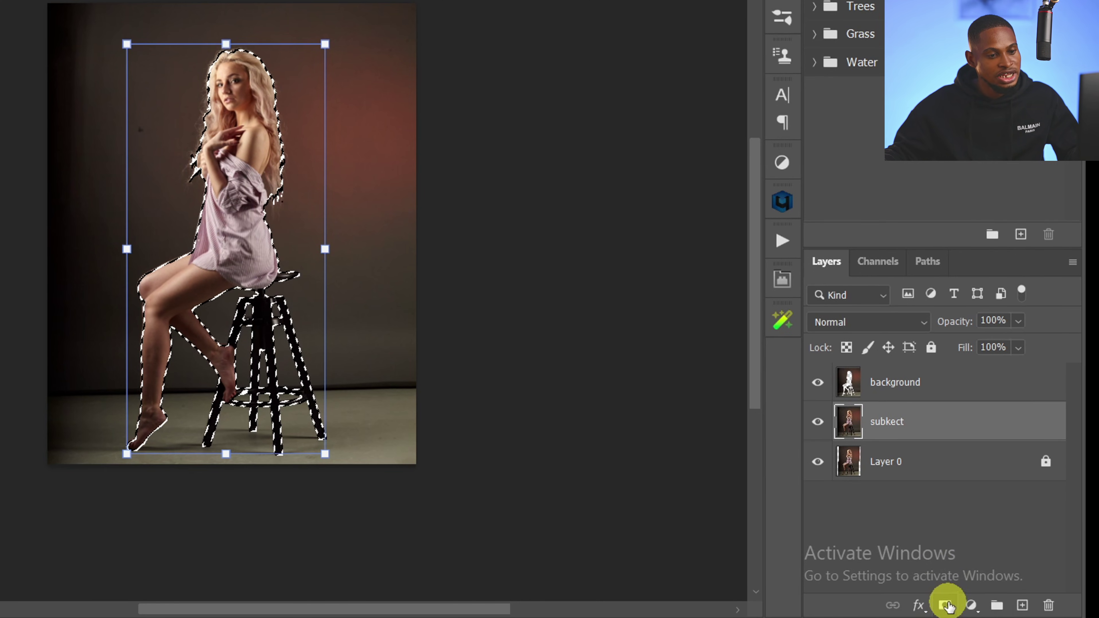
{"action": "left_click", "coordinate": [945, 605]}
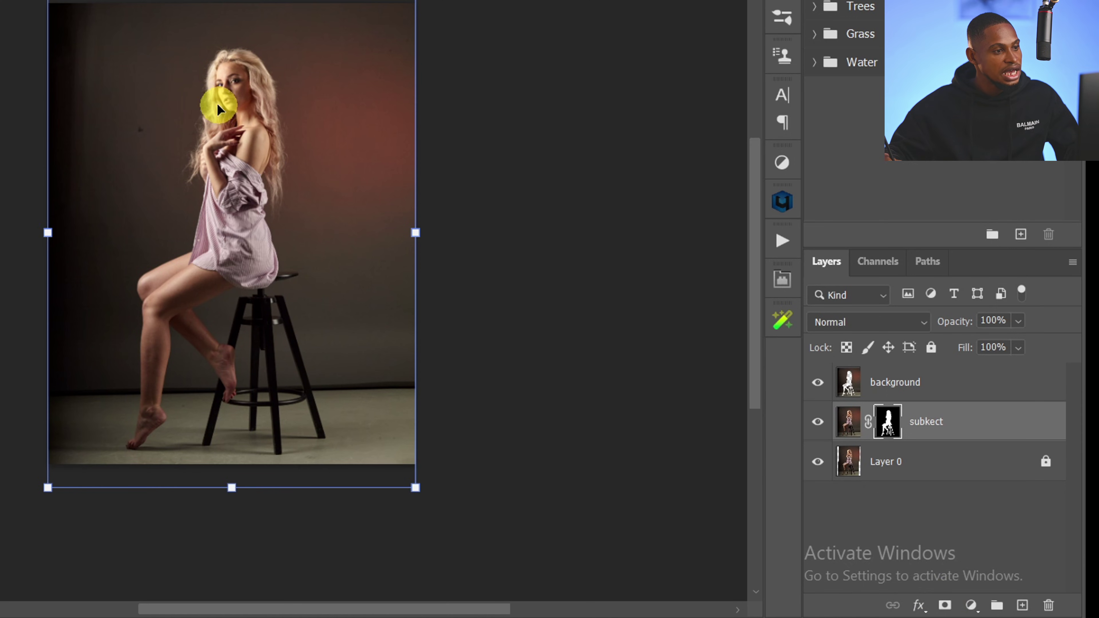
{"action": "left_click", "coordinate": [931, 391]}
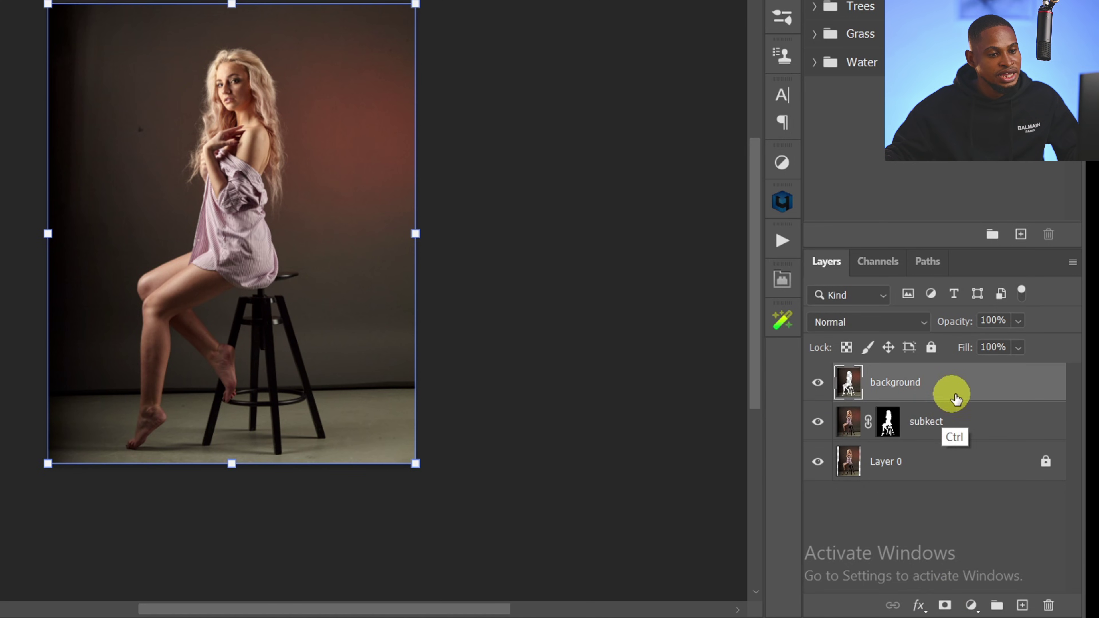
{"action": "left_click_drag", "start_coordinate": [949, 387], "coordinate": [966, 435]}
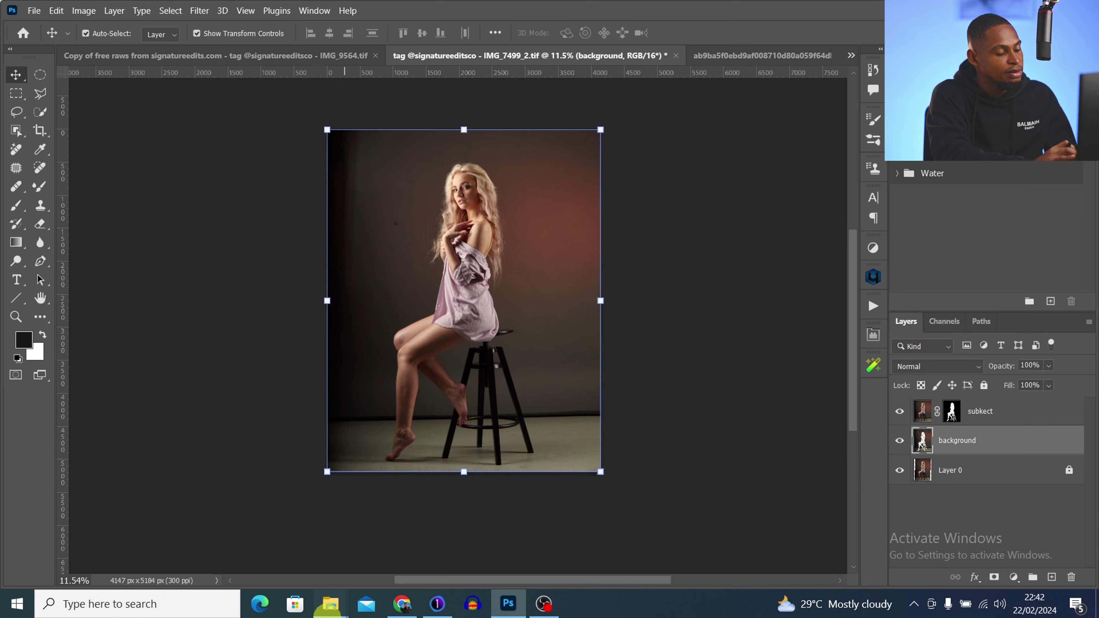
Place the Ethereal Dreams_ Cloud image from the Downloads folder into the portrait document between the subkect and background layers.
{"action": "mouse_move", "coordinate": [329, 604]}
{"action": "left_click", "coordinate": [274, 545]}
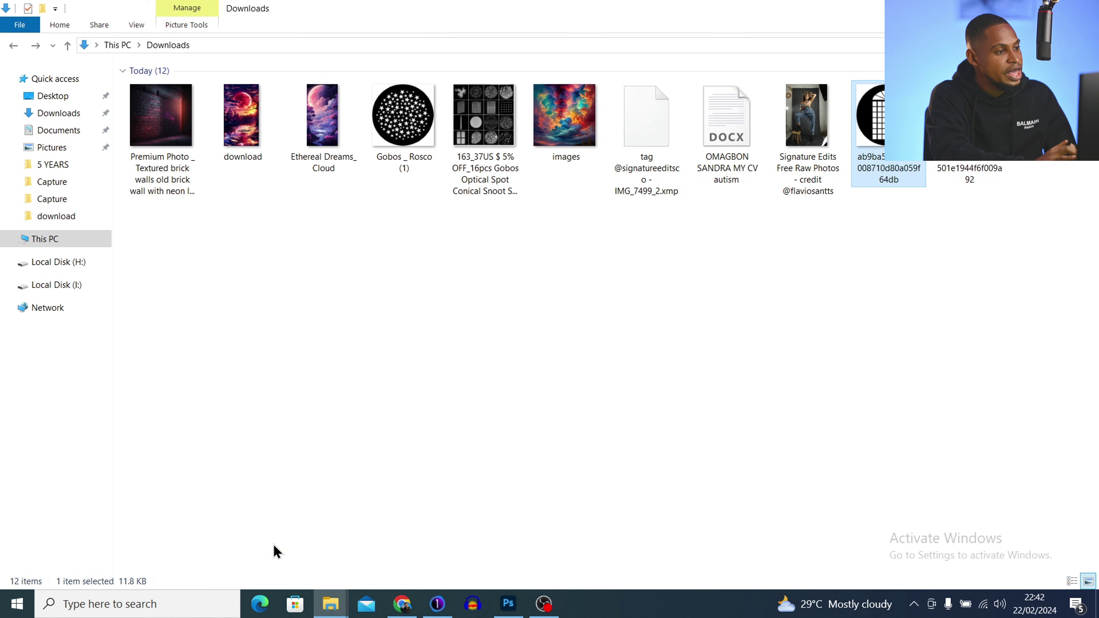
{"action": "left_click", "coordinate": [222, 114]}
{"action": "left_click", "coordinate": [322, 118]}
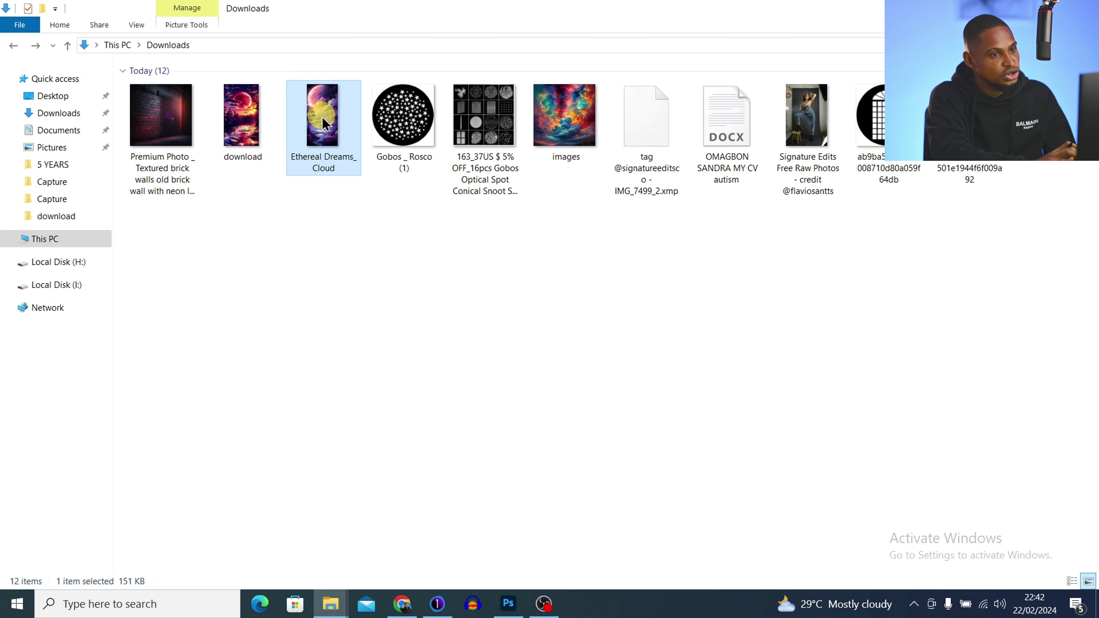
{"action": "left_click_drag", "start_coordinate": [325, 130], "coordinate": [465, 367]}
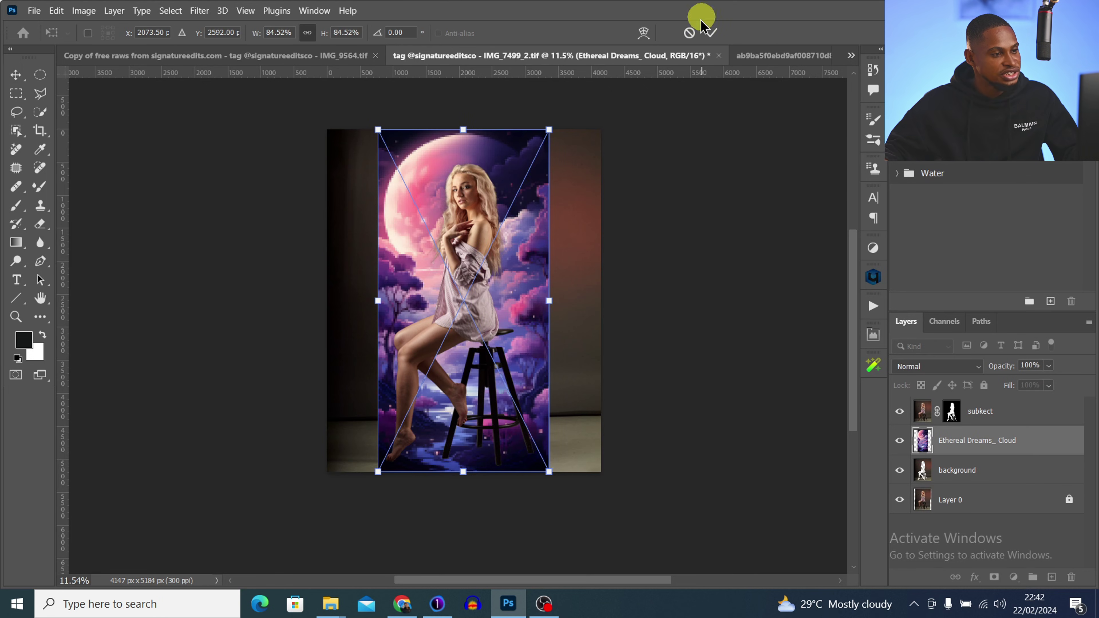
{"action": "key", "text": "Return"}
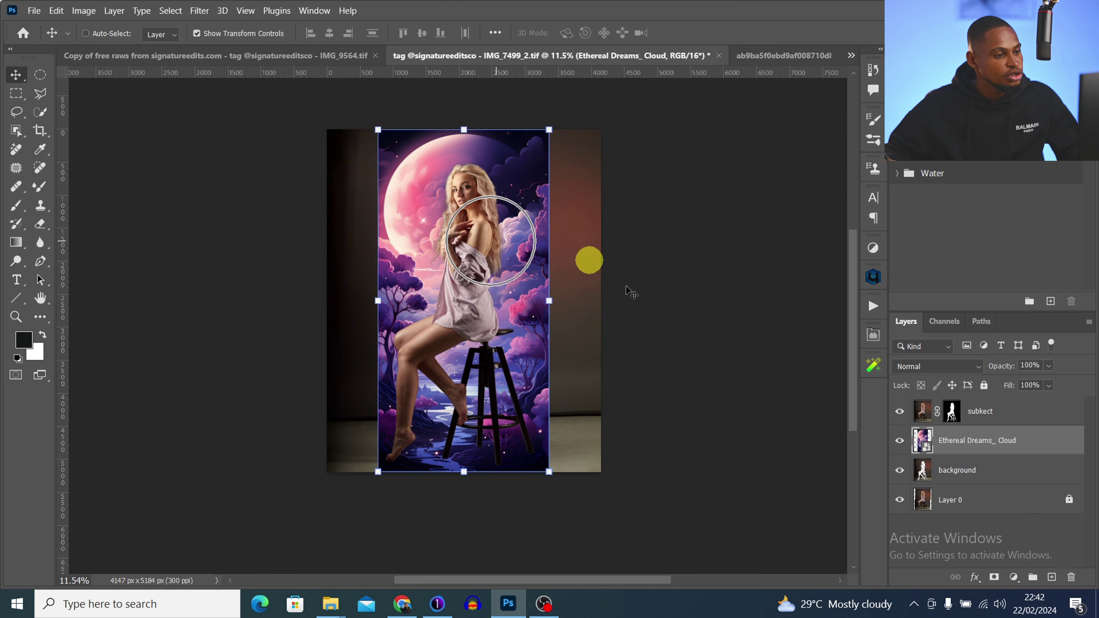
{"action": "left_click_drag", "start_coordinate": [997, 453], "coordinate": [1003, 402]}
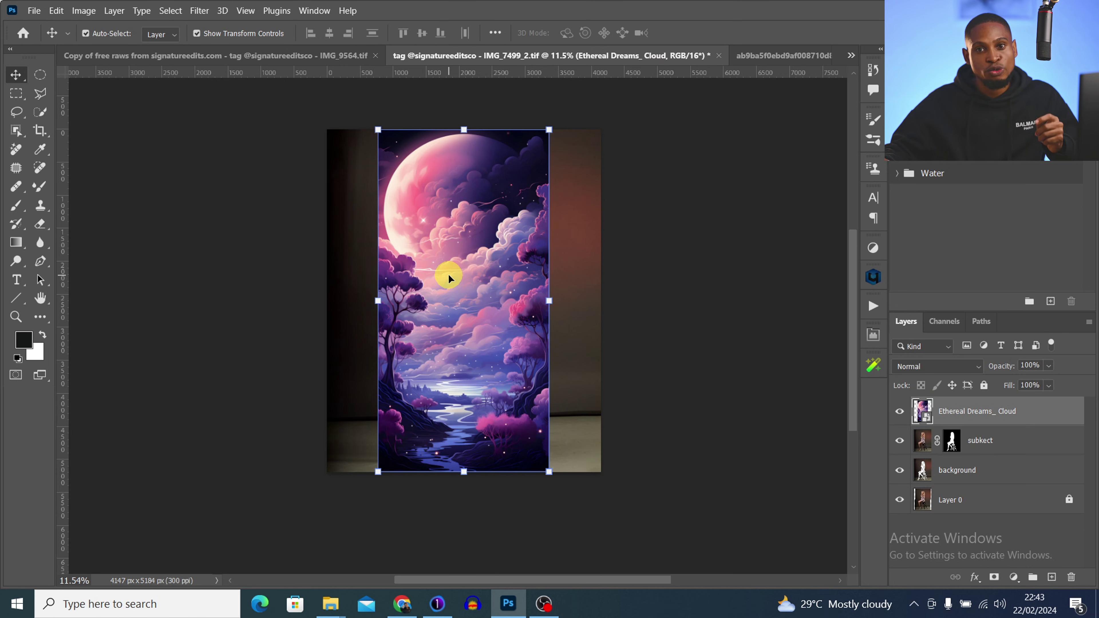
{"action": "left_click", "coordinate": [1038, 413]}
{"action": "left_click_drag", "start_coordinate": [1039, 423], "coordinate": [933, 457]}
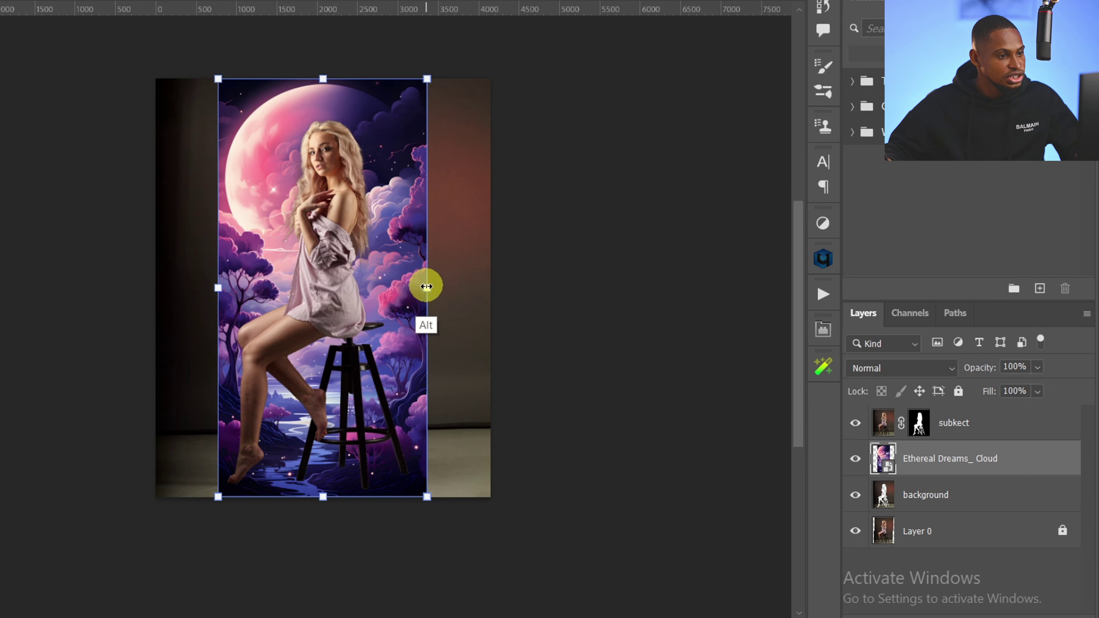
Enlarge the Ethereal Dreams_ Cloud layer to about 146% and position it to cover the backdrop wall down to the floor line.
{"action": "left_click_drag", "start_coordinate": [427, 288], "coordinate": [488, 281]}
{"action": "left_click_drag", "start_coordinate": [411, 334], "coordinate": [423, 160]}
{"action": "left_click", "coordinate": [338, 185]}
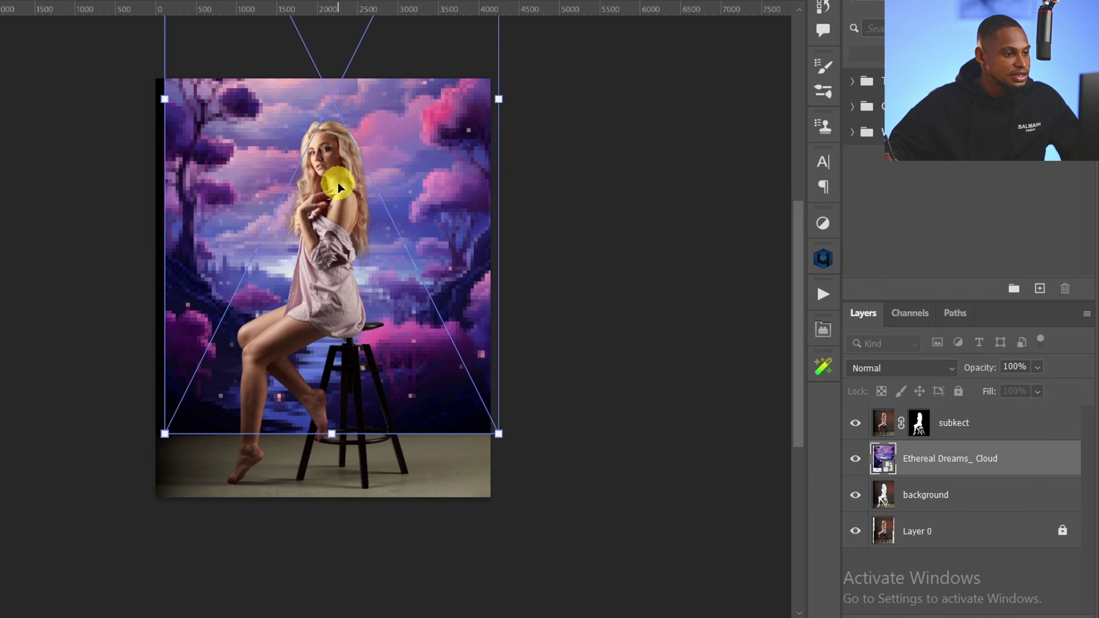
{"action": "key", "text": "alt"}
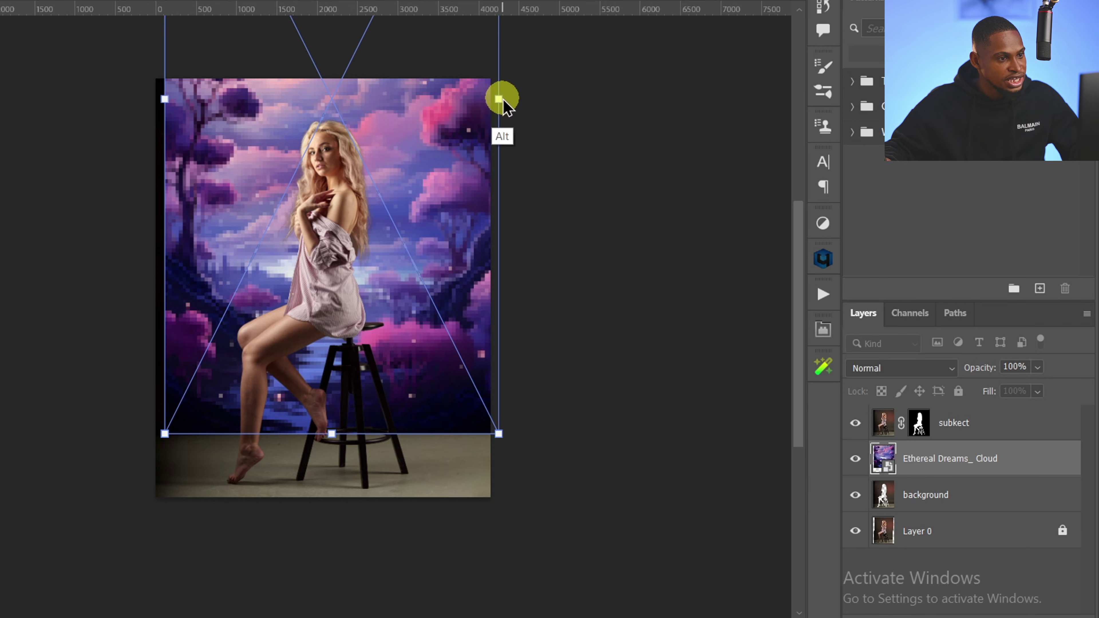
{"action": "left_click_drag", "start_coordinate": [499, 99], "coordinate": [512, 101]}
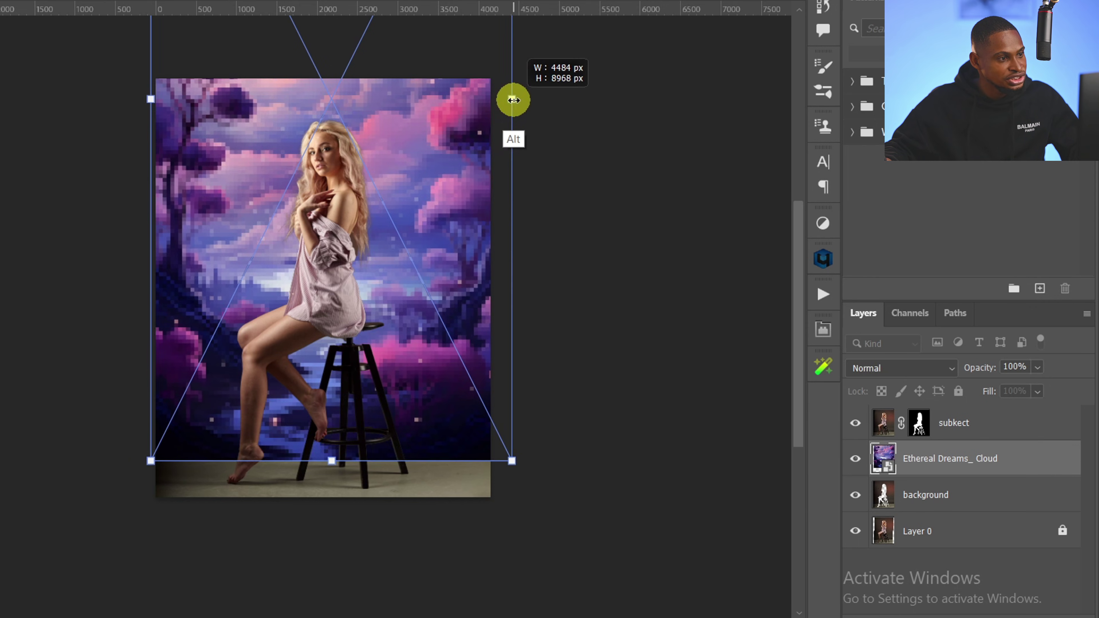
{"action": "left_click_drag", "start_coordinate": [422, 143], "coordinate": [412, 132]}
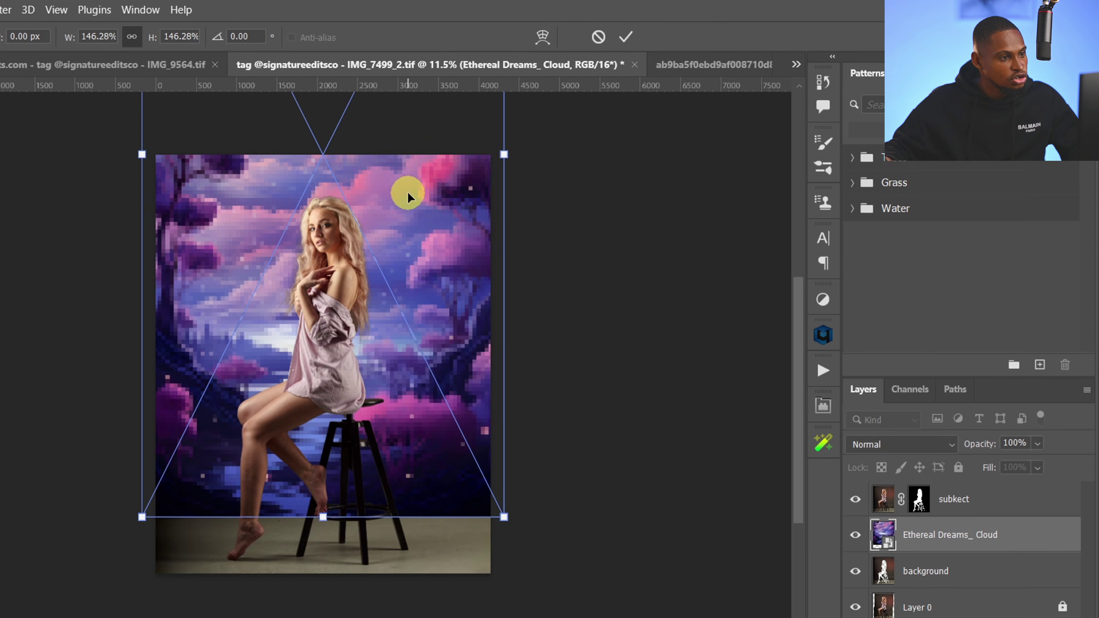
{"action": "left_click", "coordinate": [626, 11]}
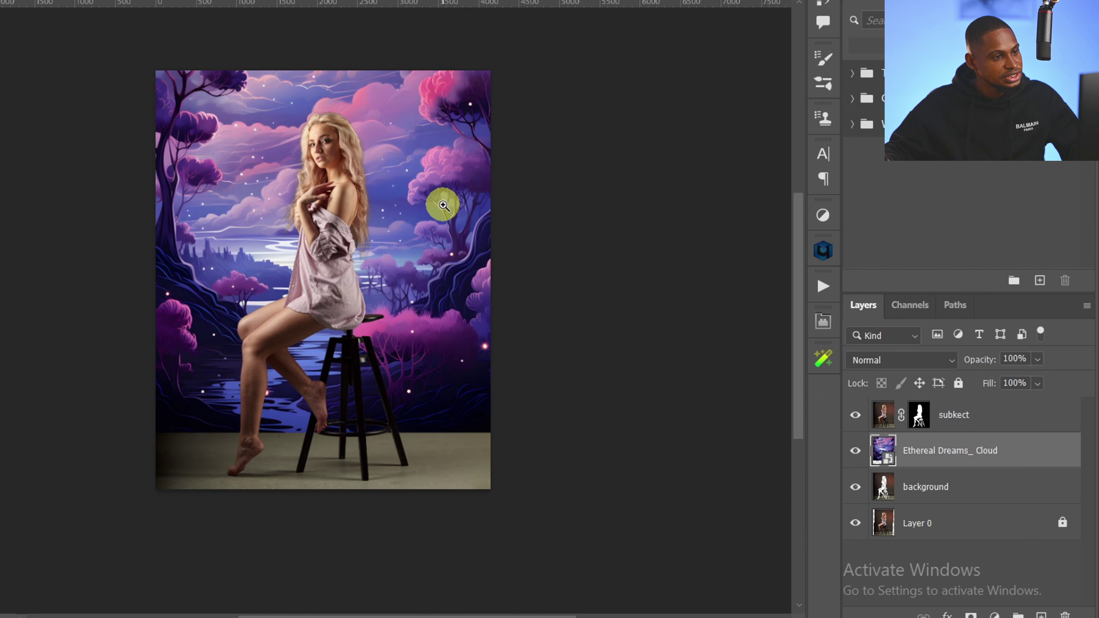
Set the Ethereal Dreams_ Cloud layer's blend mode to Soft Light and deselect the layer.
{"action": "left_click_drag", "start_coordinate": [430, 315], "coordinate": [374, 324]}
{"action": "key", "text": "v"}
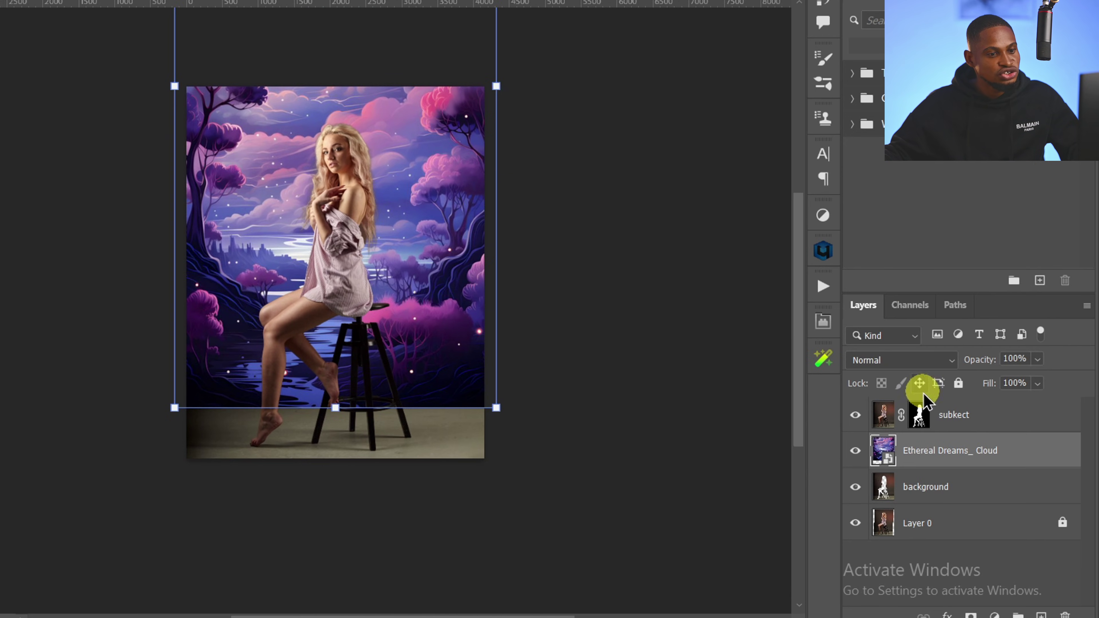
{"action": "left_click", "coordinate": [895, 363]}
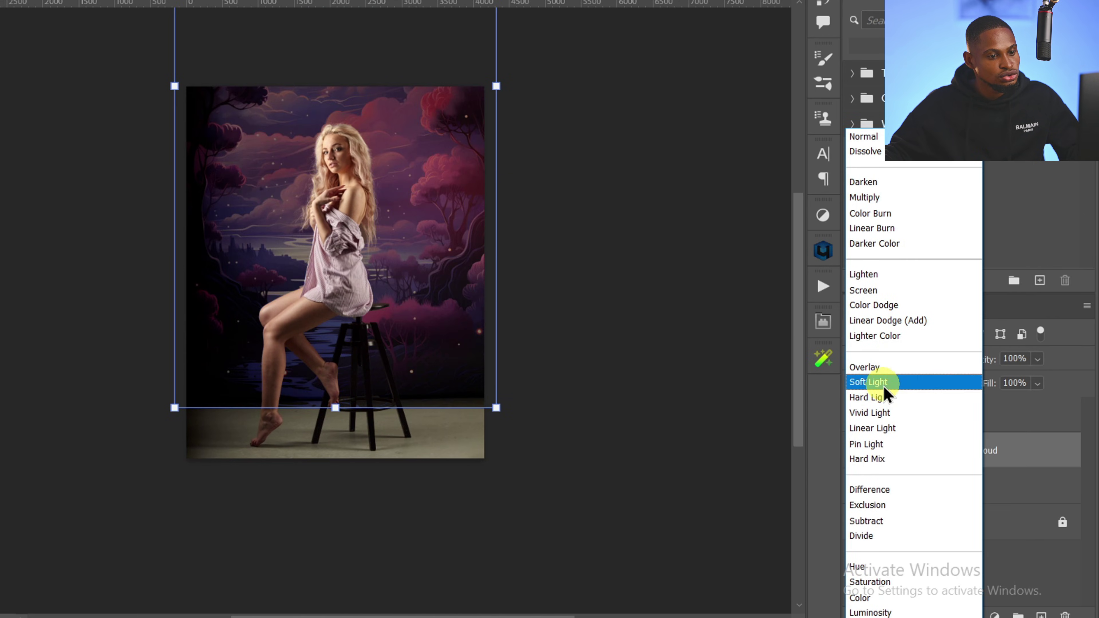
{"action": "left_click", "coordinate": [882, 382]}
{"action": "left_click", "coordinate": [564, 205]}
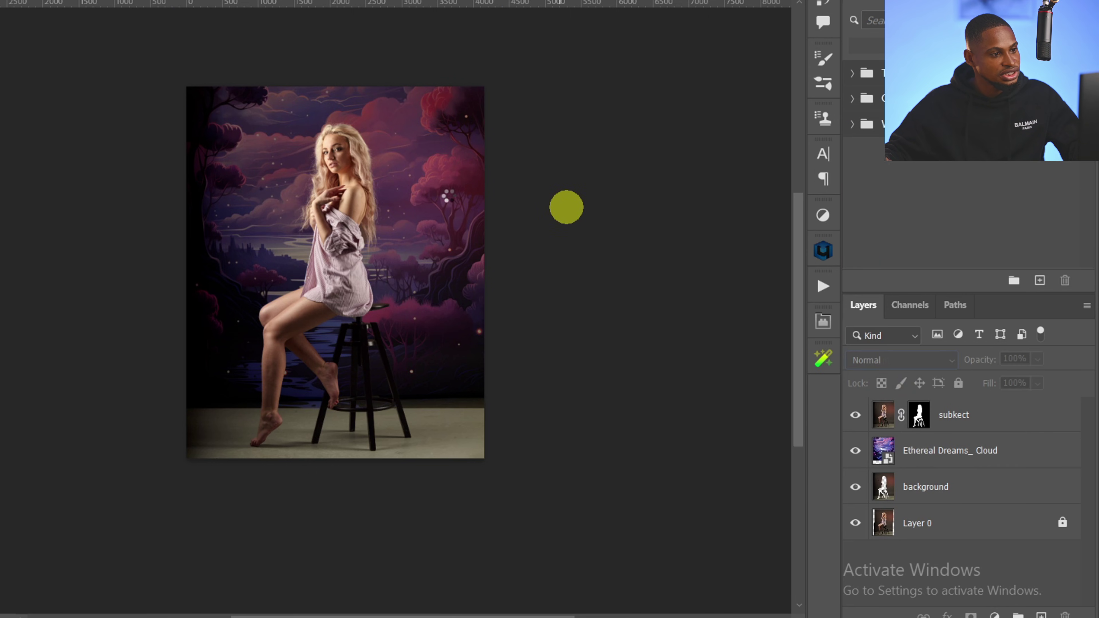
{"action": "left_click", "coordinate": [501, 215]}
{"action": "key", "text": "v"}
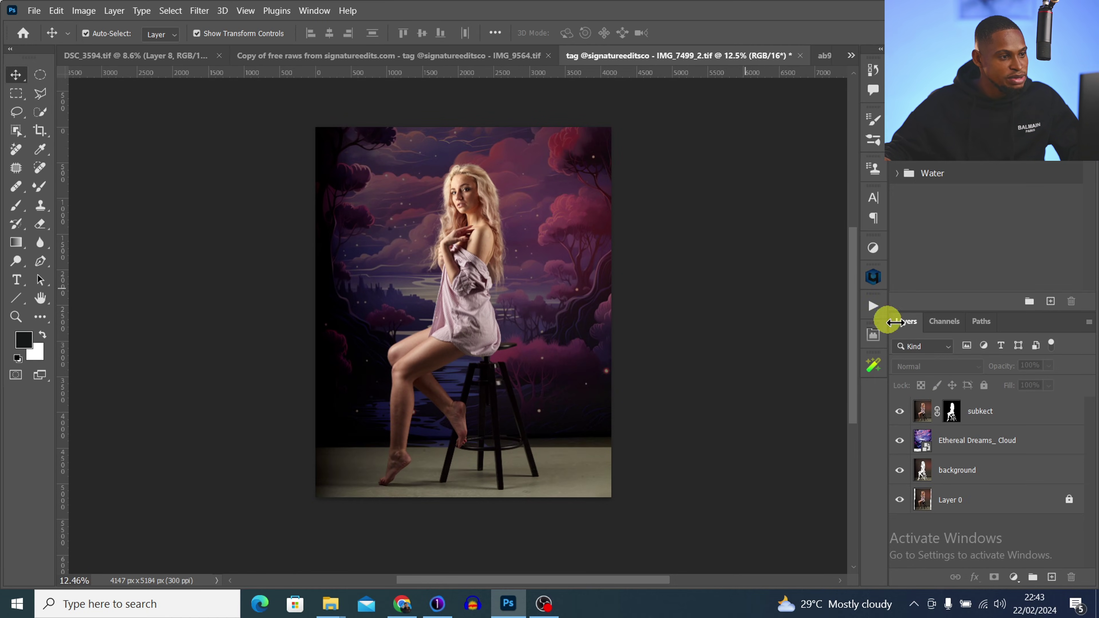
Try lowering the Ethereal Dreams_ Cloud layer's opacity to about 32%.
{"action": "left_click", "coordinate": [947, 435]}
{"action": "left_click", "coordinate": [1049, 365]}
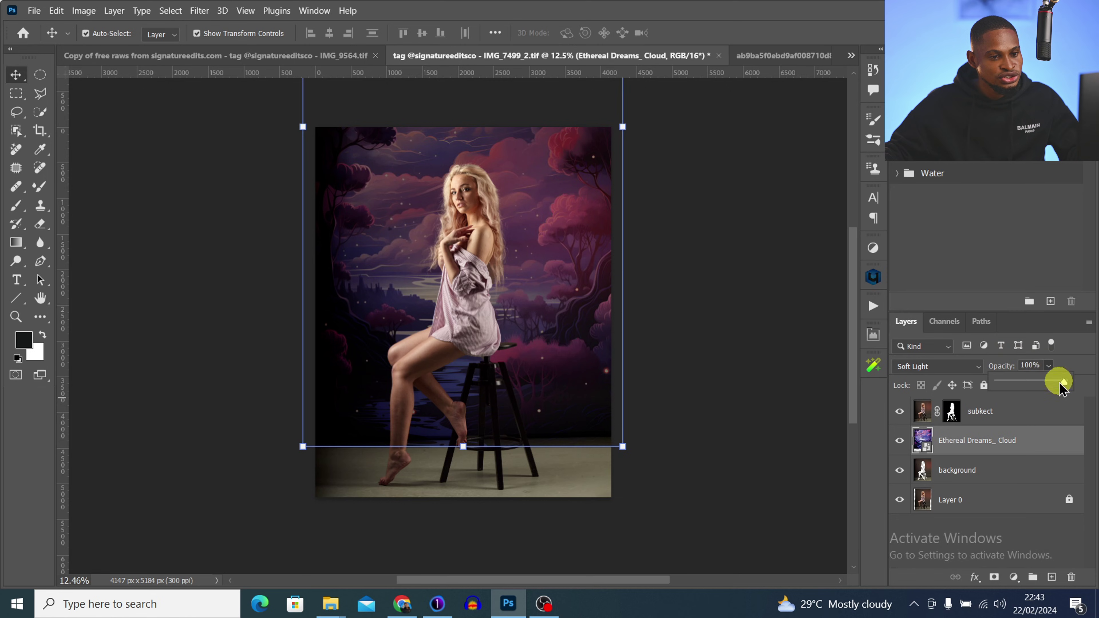
{"action": "left_click_drag", "start_coordinate": [1041, 383], "coordinate": [1027, 383]}
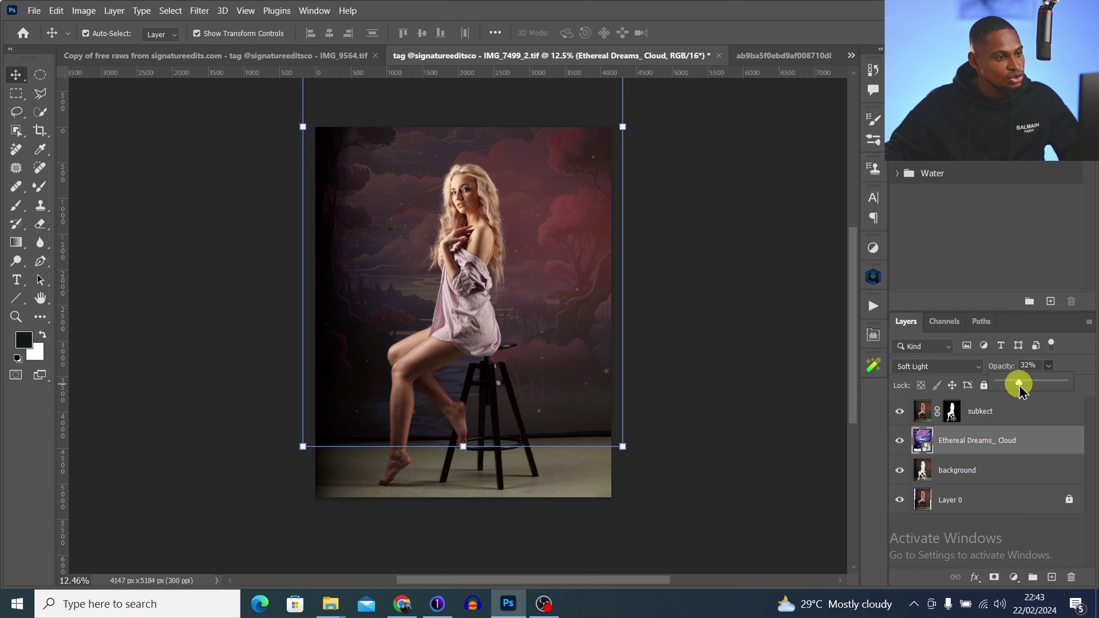
Apply a Gaussian Blur with a 22.2-pixel radius to the Ethereal Dreams_ Cloud layer and set the layer's opacity to 70%.
{"action": "left_click", "coordinate": [199, 10]}
{"action": "left_click", "coordinate": [199, 10]}
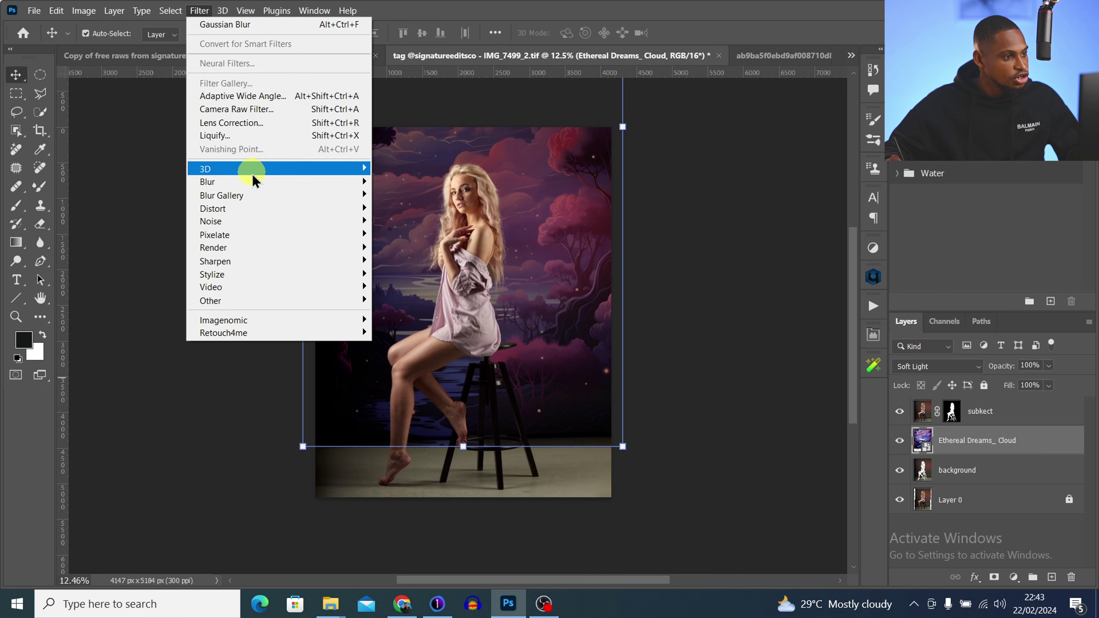
{"action": "mouse_move", "coordinate": [253, 181]}
{"action": "left_click", "coordinate": [404, 236]}
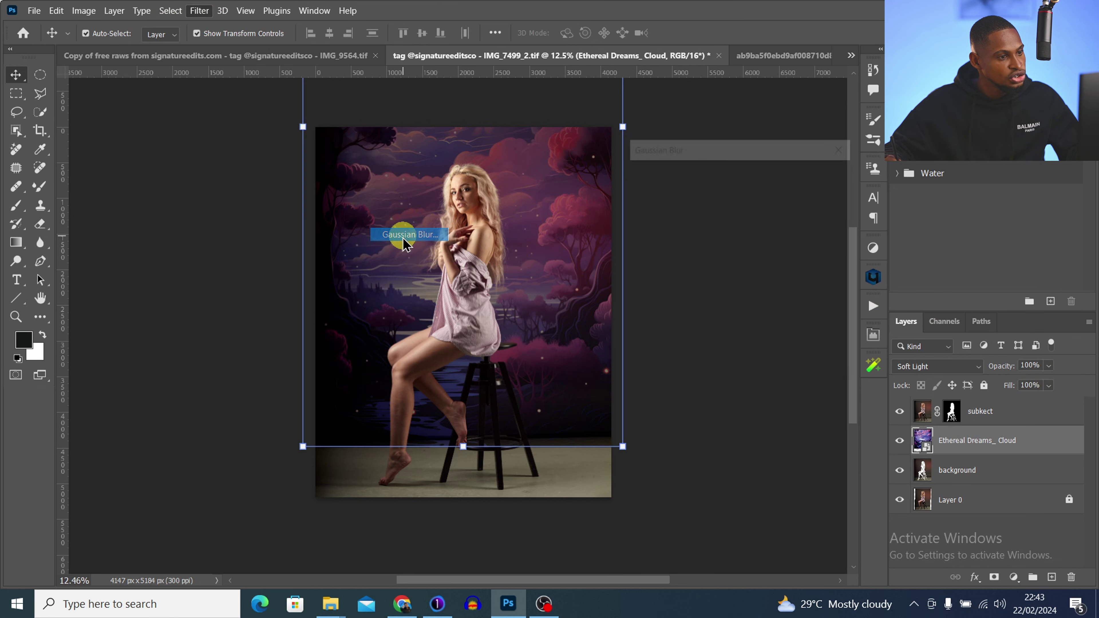
{"action": "left_click", "coordinate": [686, 364]}
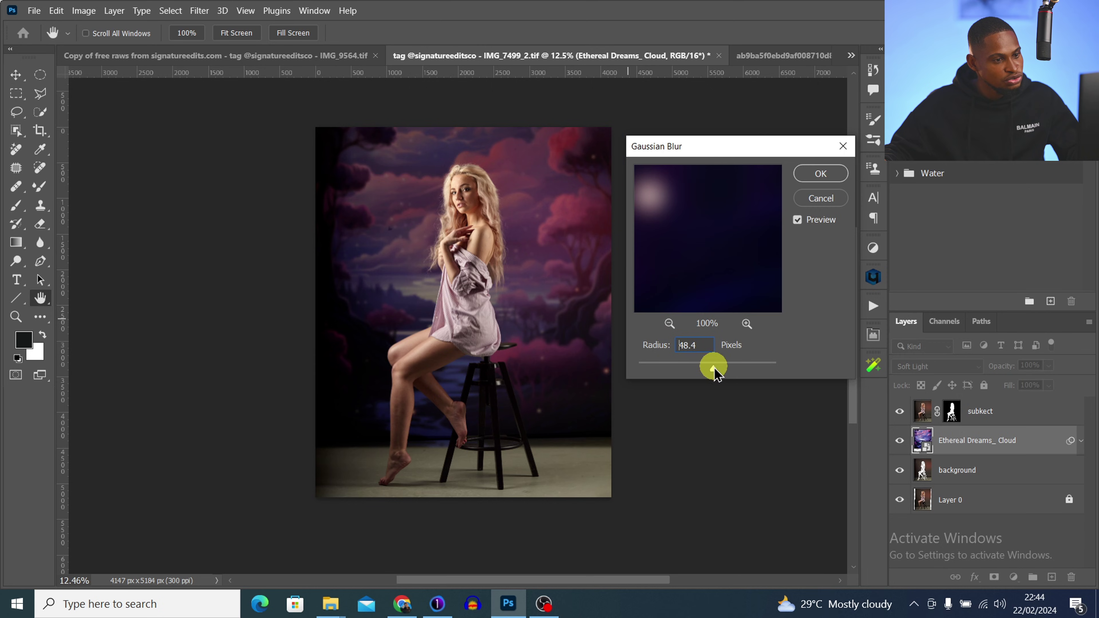
{"action": "left_click_drag", "start_coordinate": [715, 374], "coordinate": [721, 376]}
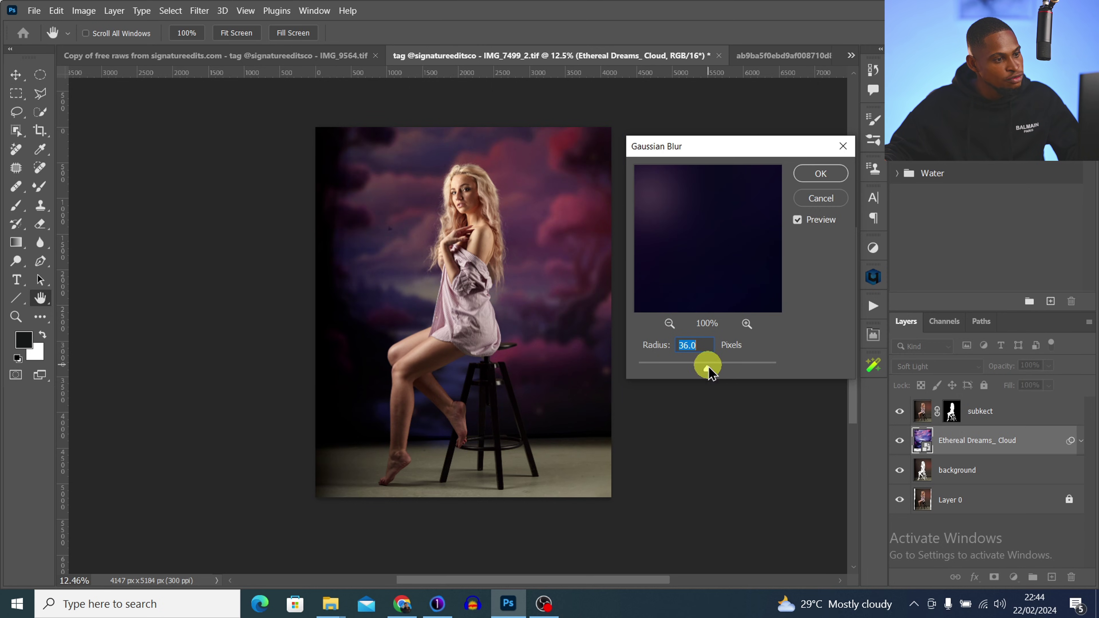
{"action": "left_click_drag", "start_coordinate": [700, 369], "coordinate": [704, 368]}
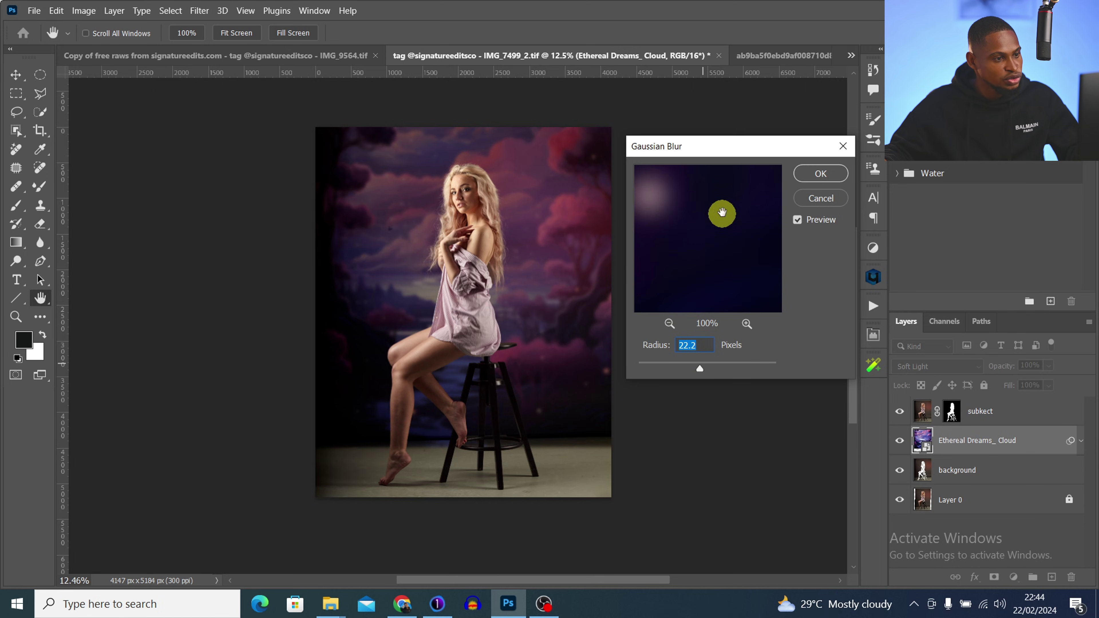
{"action": "left_click", "coordinate": [828, 182]}
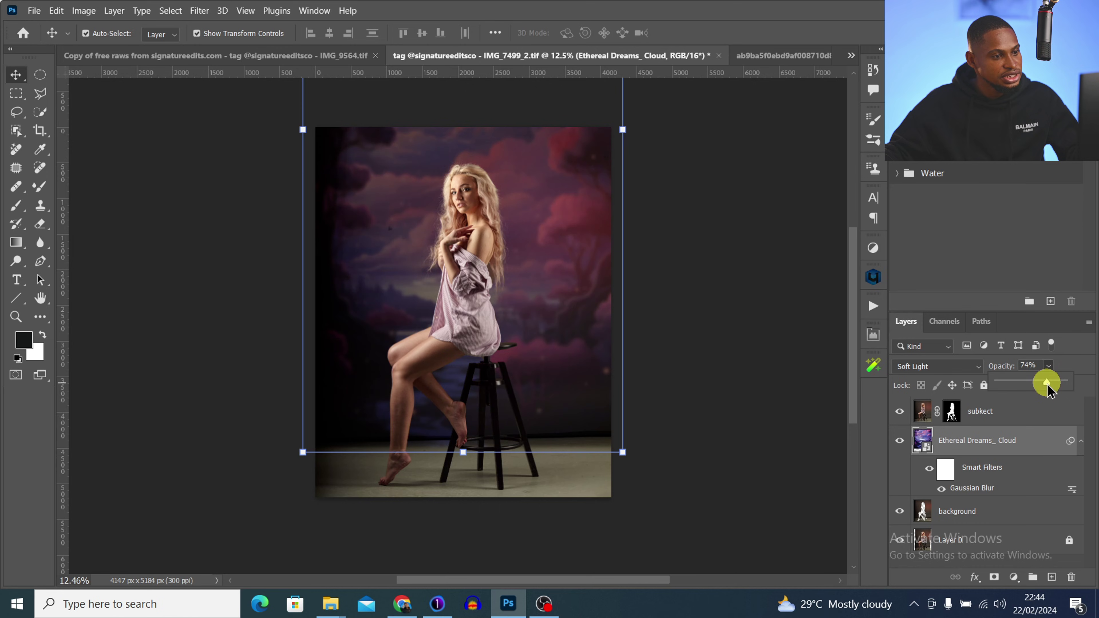
Hide the Ethereal Dreams_ Cloud layer and place the file named images from the Downloads folder above it, beneath the subkect layer.
{"action": "key", "text": "b"}
{"action": "key", "text": "ctrl+comma"}
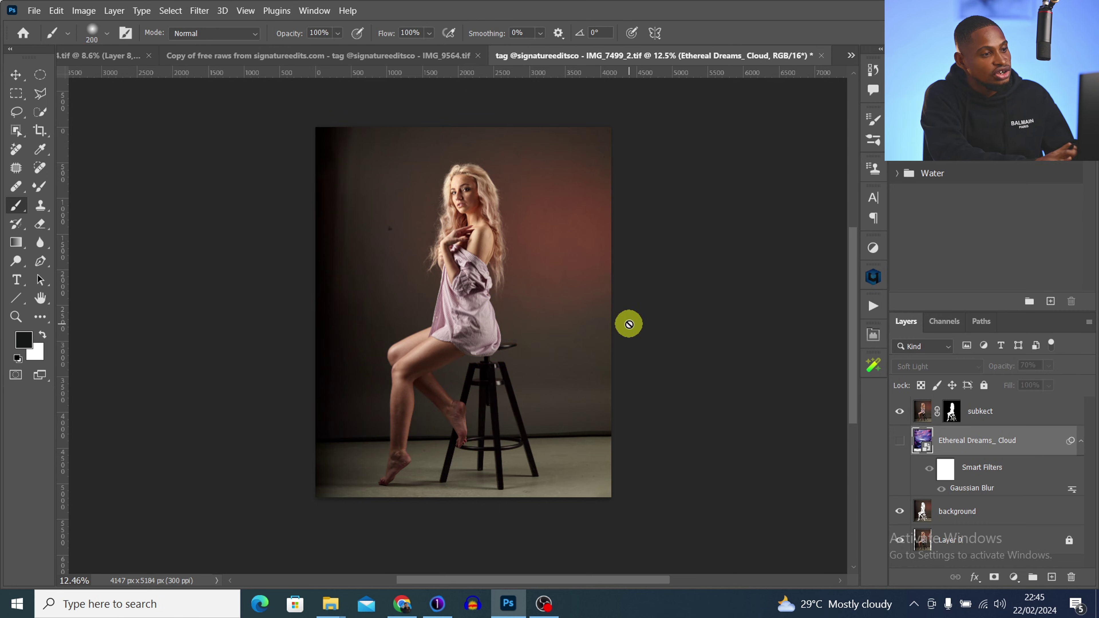
{"action": "mouse_move", "coordinate": [331, 604]}
{"action": "left_click", "coordinate": [280, 540]}
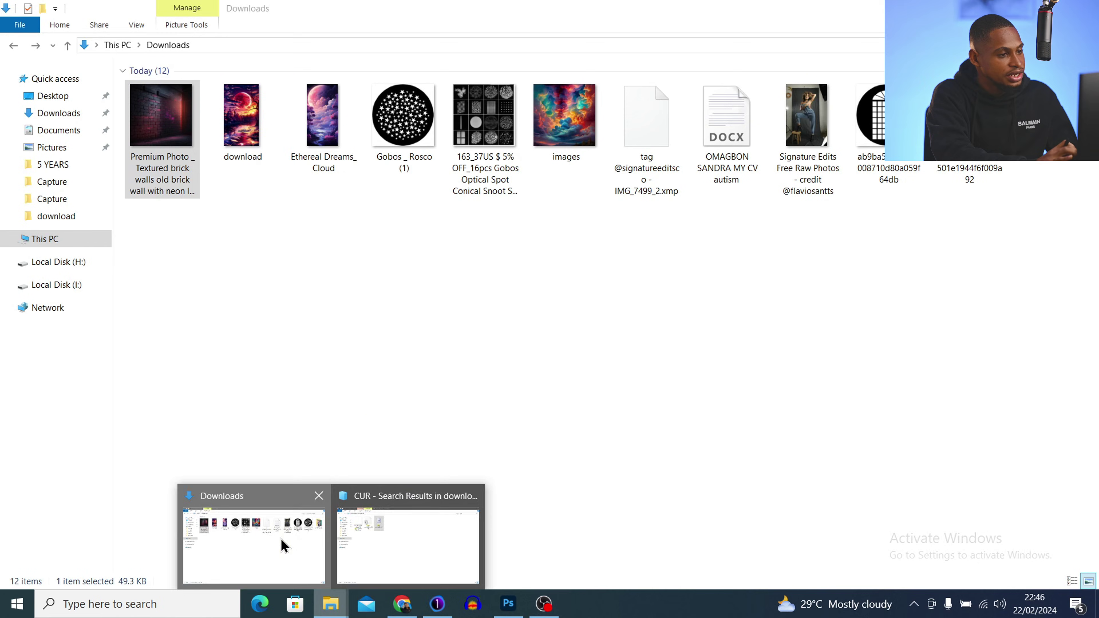
{"action": "left_click_drag", "start_coordinate": [563, 113], "coordinate": [454, 374]}
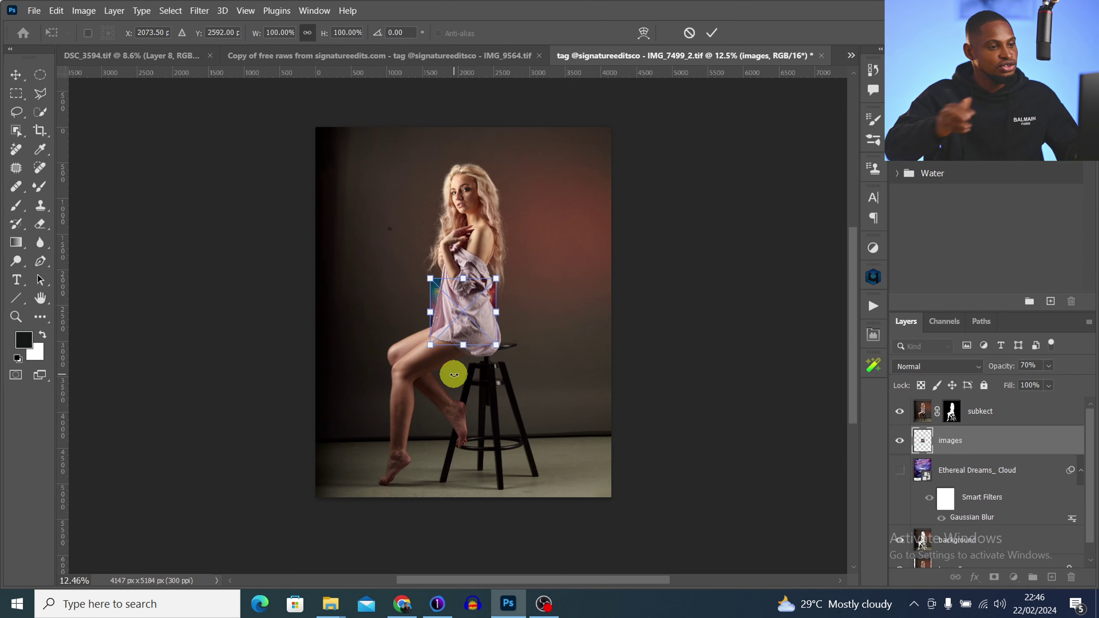
Enlarge the placed images picture to about 488% and position it to cover the backdrop wall down to the floor line.
{"action": "left_click_drag", "start_coordinate": [509, 309], "coordinate": [629, 276]}
{"action": "left_click_drag", "start_coordinate": [559, 296], "coordinate": [559, 286]}
{"action": "left_click", "coordinate": [712, 33]}
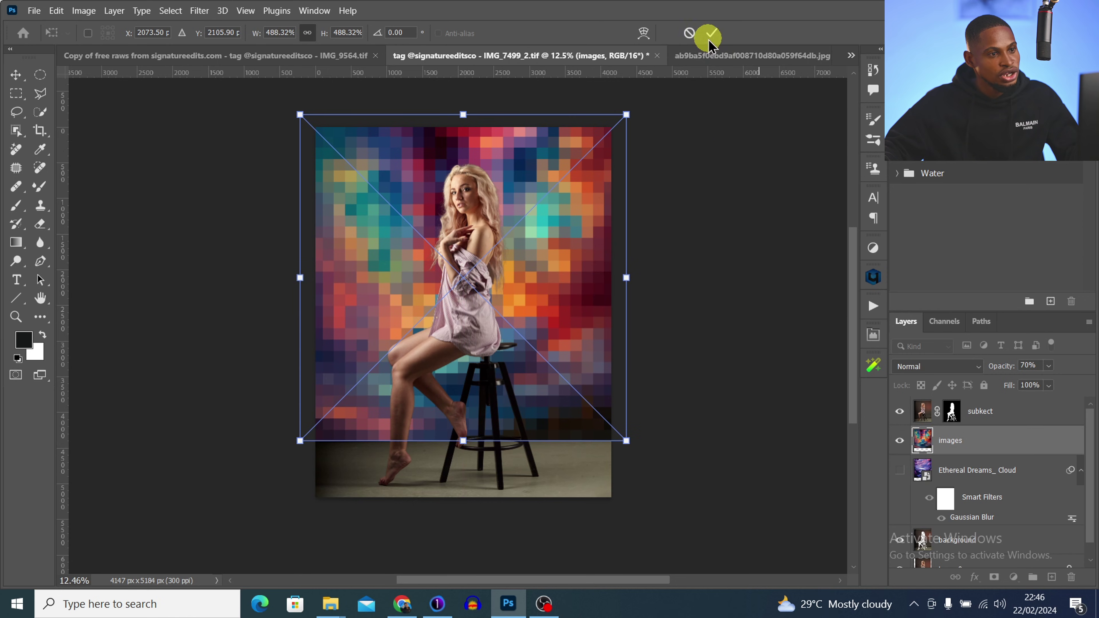
{"action": "key", "text": "b"}
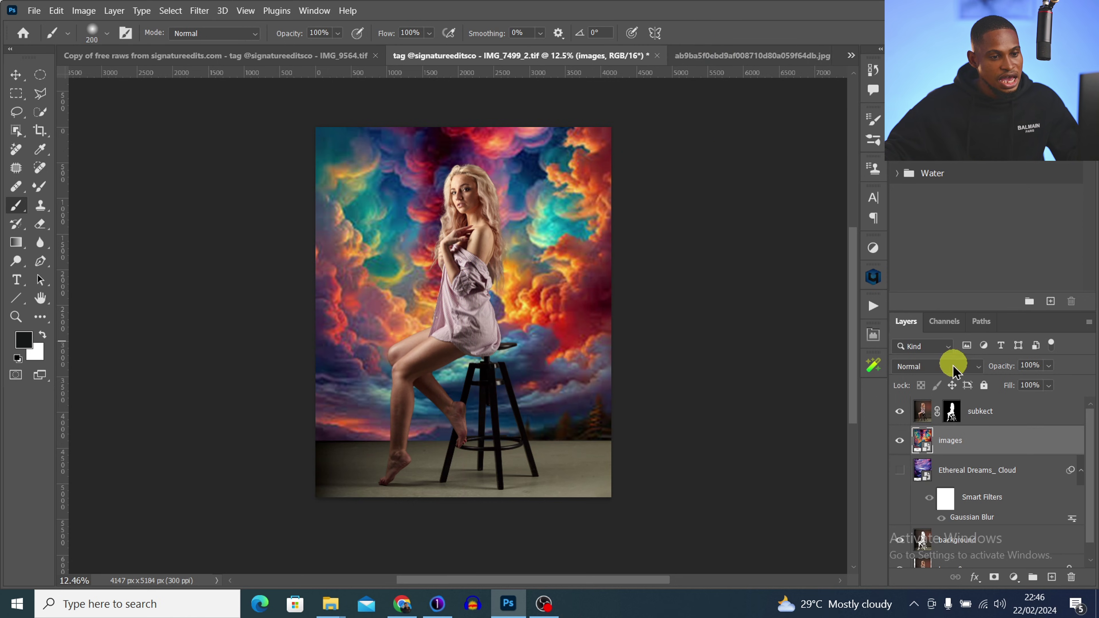
Set the images layer's blend mode to Soft Light and its opacity to 50%.
{"action": "left_click", "coordinate": [930, 367]}
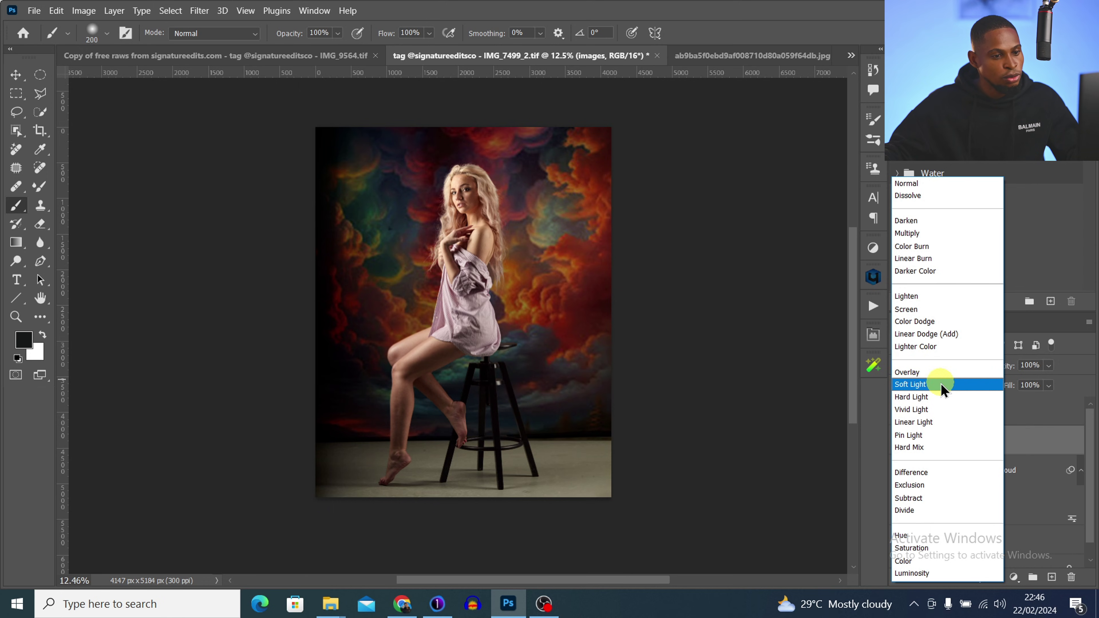
{"action": "left_click", "coordinate": [946, 389]}
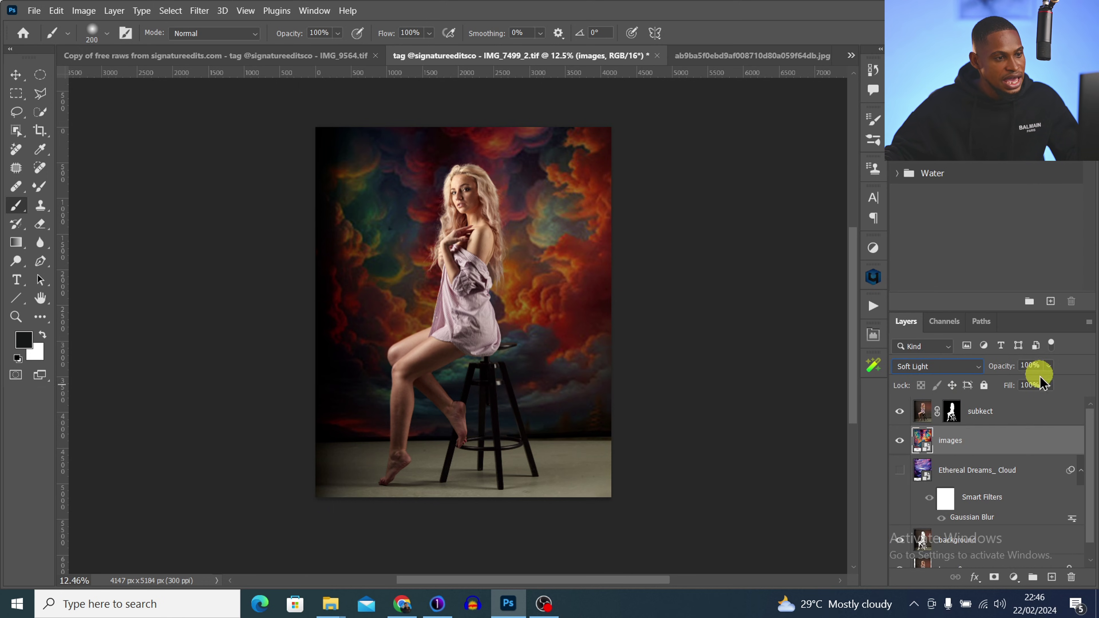
{"action": "left_click_drag", "start_coordinate": [1044, 382], "coordinate": [1043, 384]}
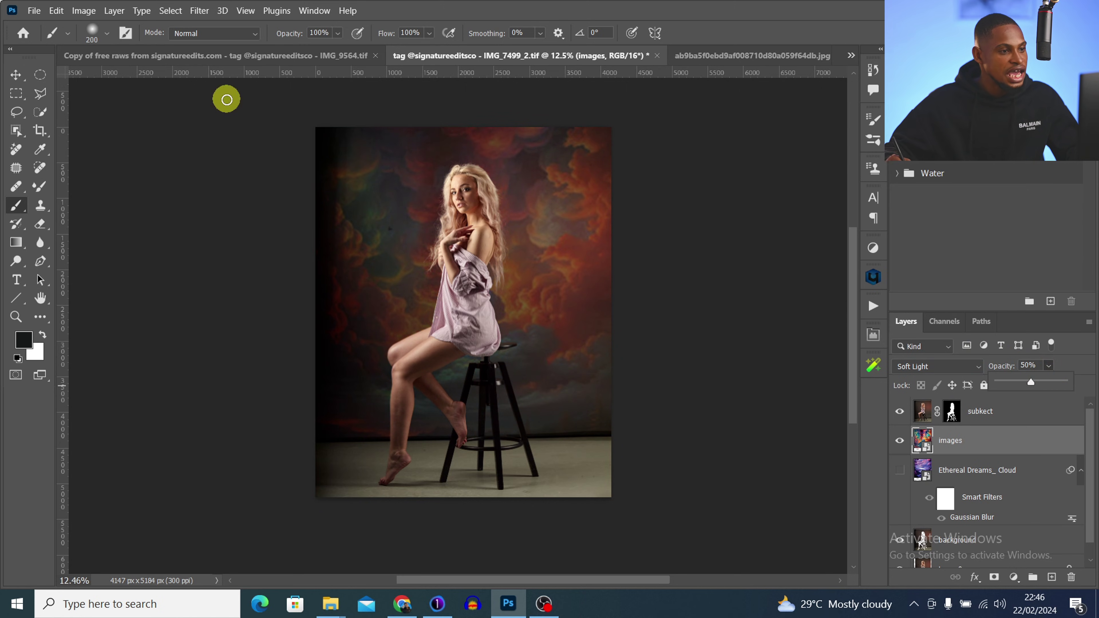
Apply a Gaussian Blur with a 9.8-pixel radius to the images layer.
{"action": "left_click", "coordinate": [200, 12]}
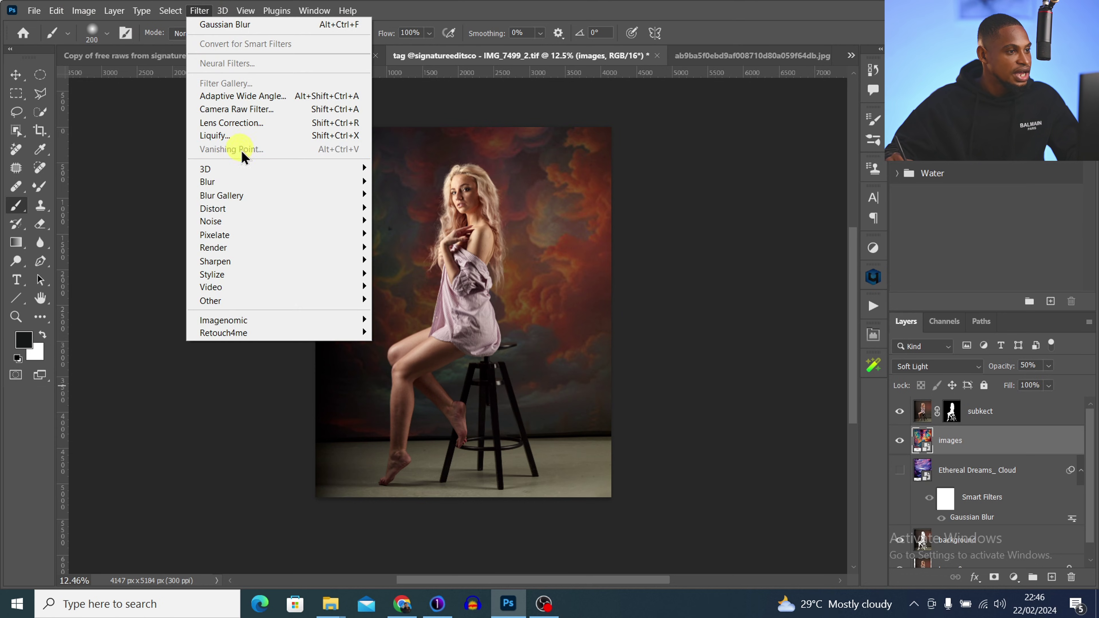
{"action": "mouse_move", "coordinate": [247, 188]}
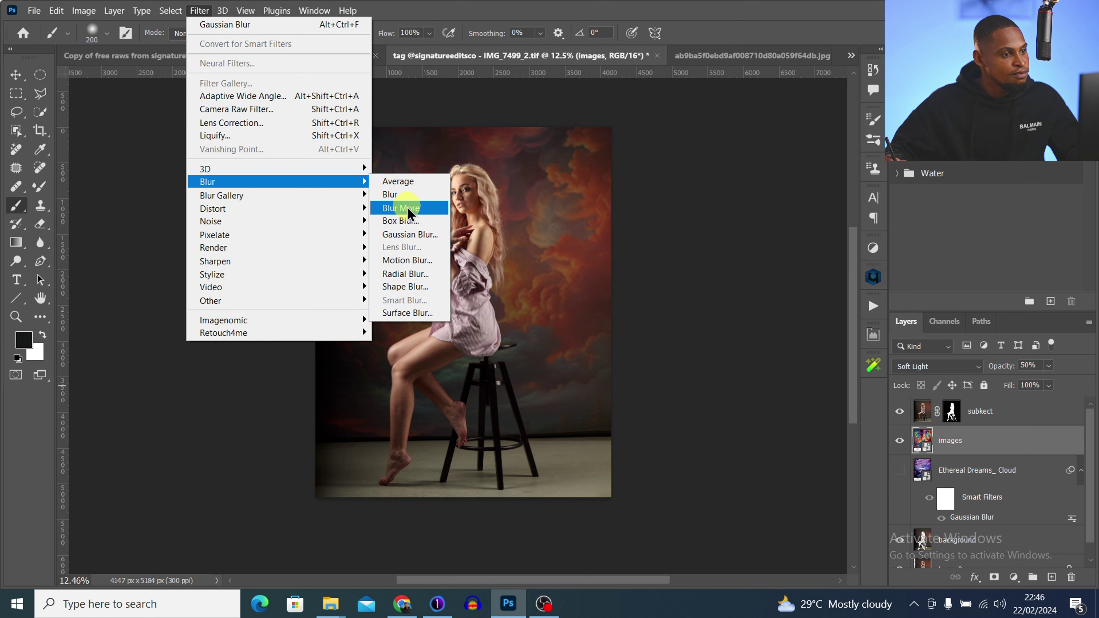
{"action": "left_click", "coordinate": [411, 236]}
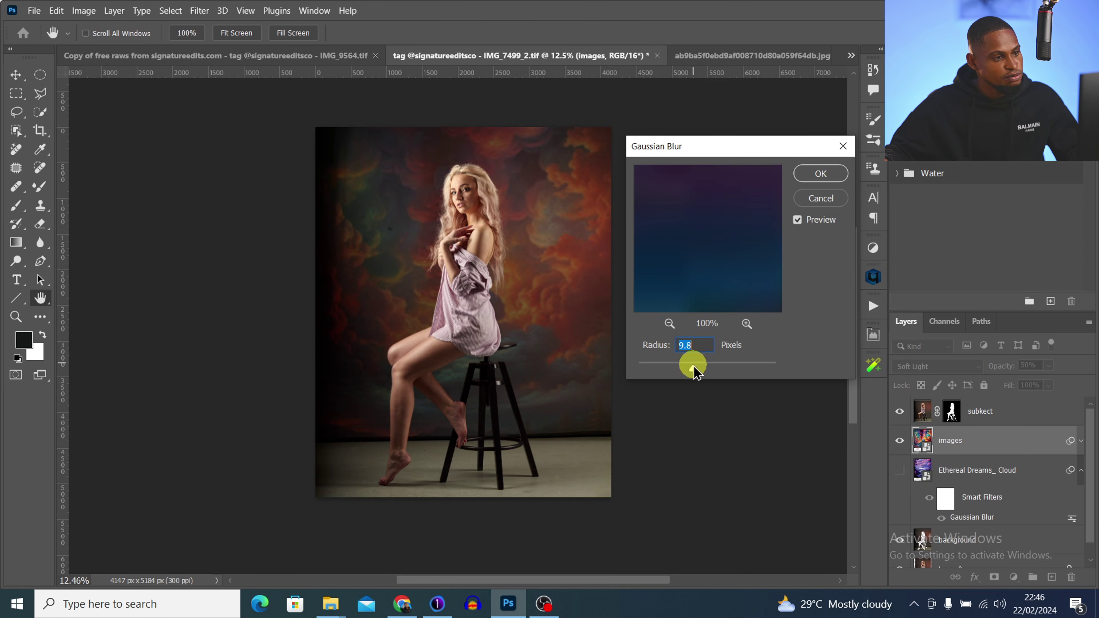
{"action": "left_click", "coordinate": [822, 174]}
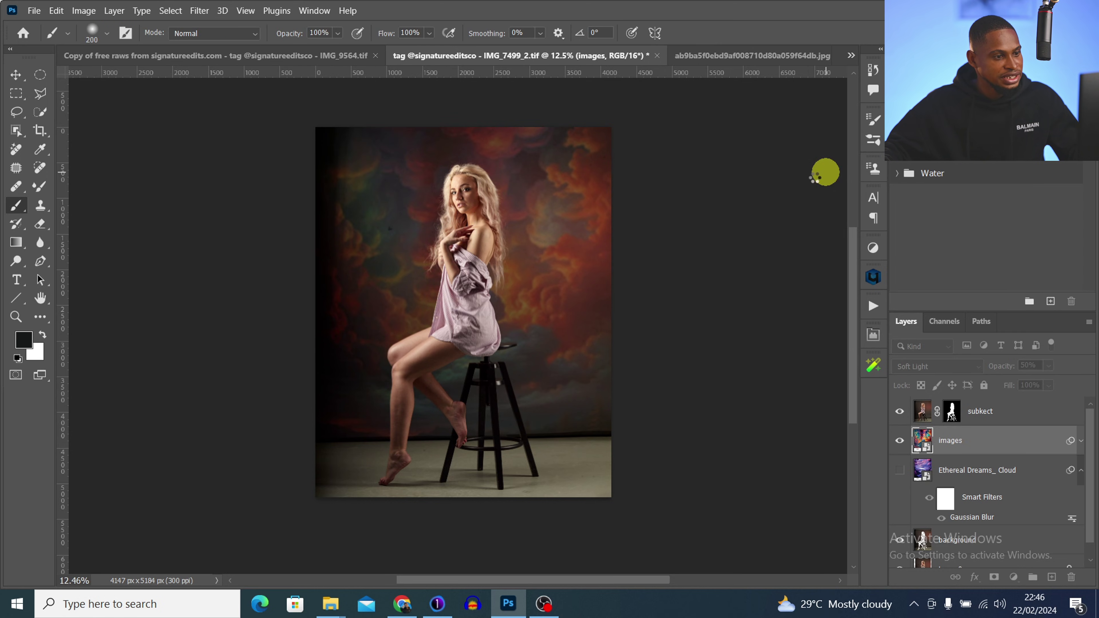
Toggle the images layer's visibility off and on to compare the backdrop with and without the colourful clouds.
{"action": "left_click", "coordinate": [900, 441]}
{"action": "left_click", "coordinate": [899, 443]}
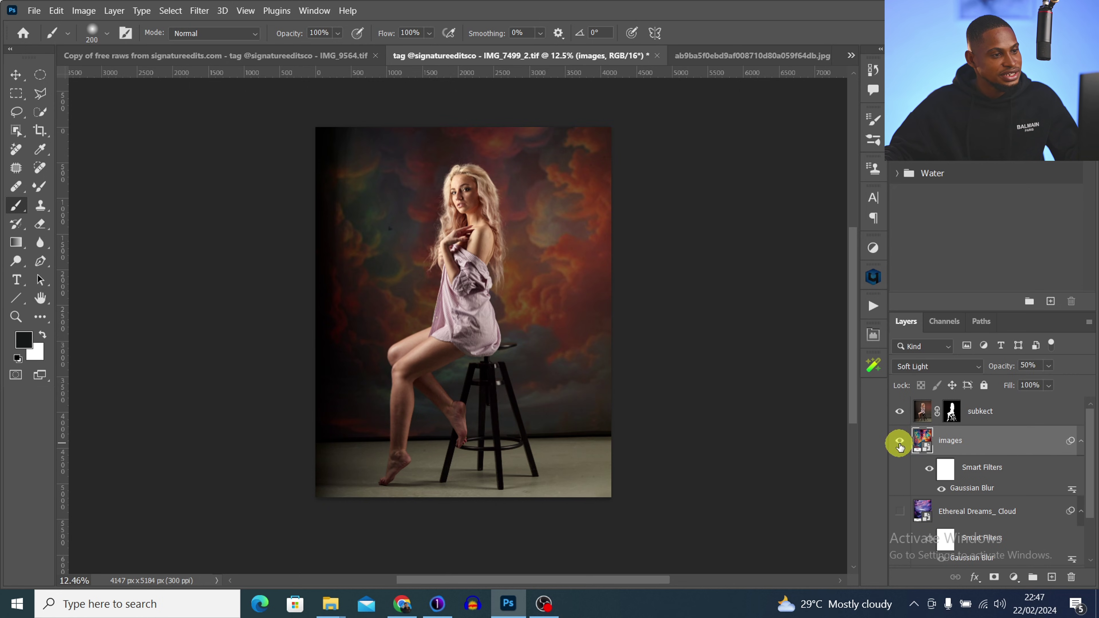
{"action": "left_click", "coordinate": [900, 441]}
{"action": "left_click", "coordinate": [900, 442]}
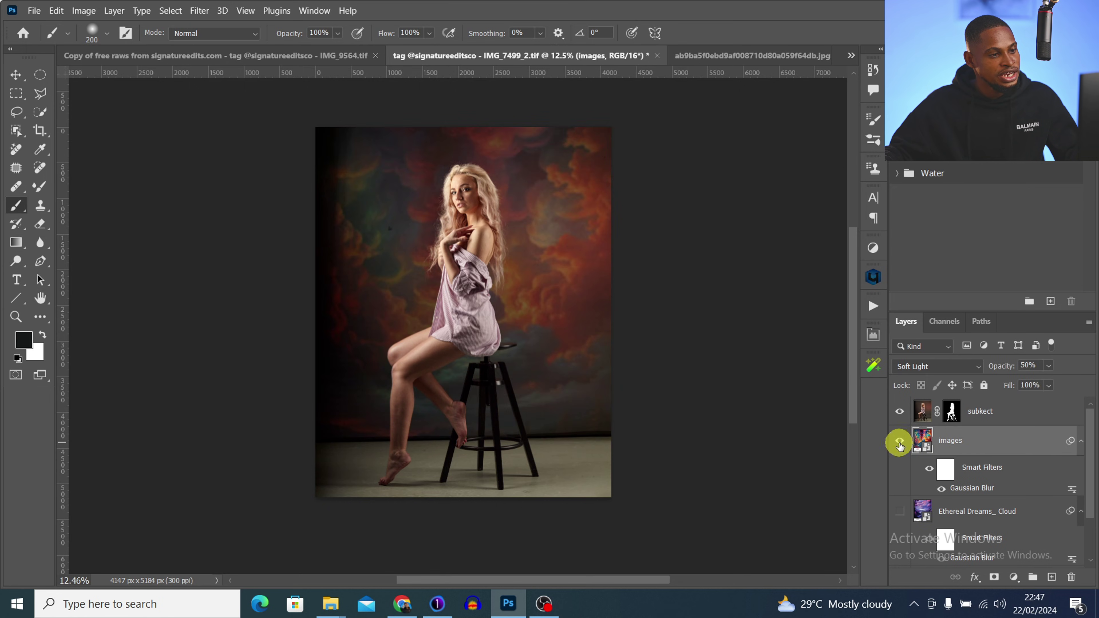